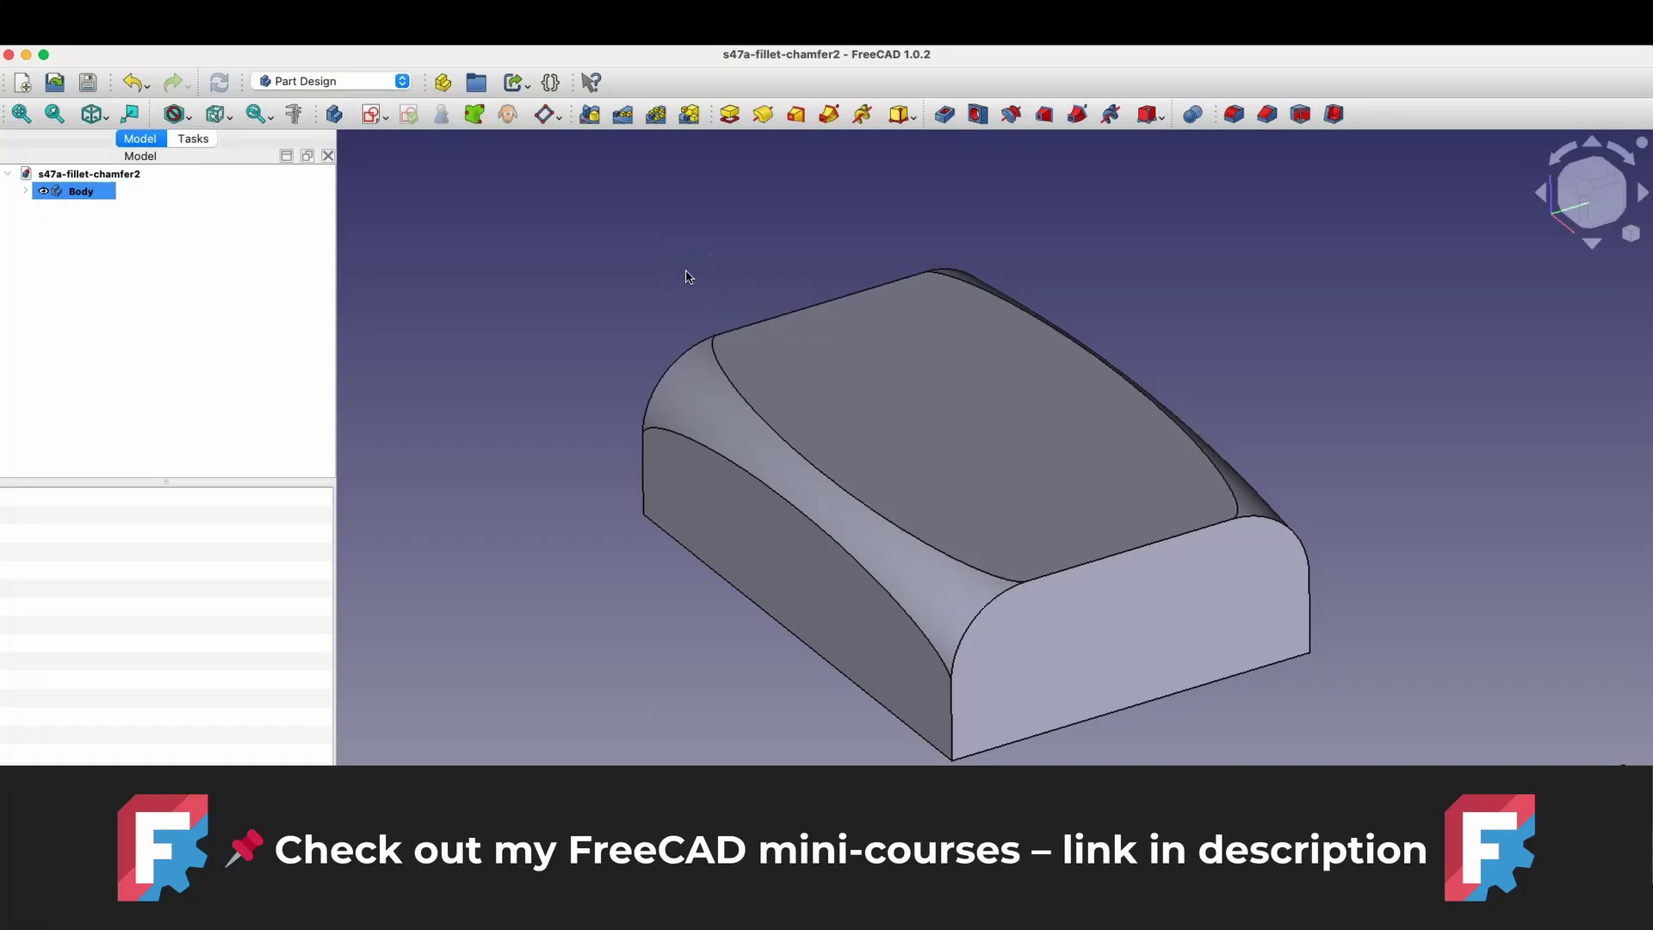
- Start a new Parametric Part document from the start page
mouse_move(961, 596)
middle_down()
mouse_move(920, 588)
mouse_move(956, 609)
middle_up()
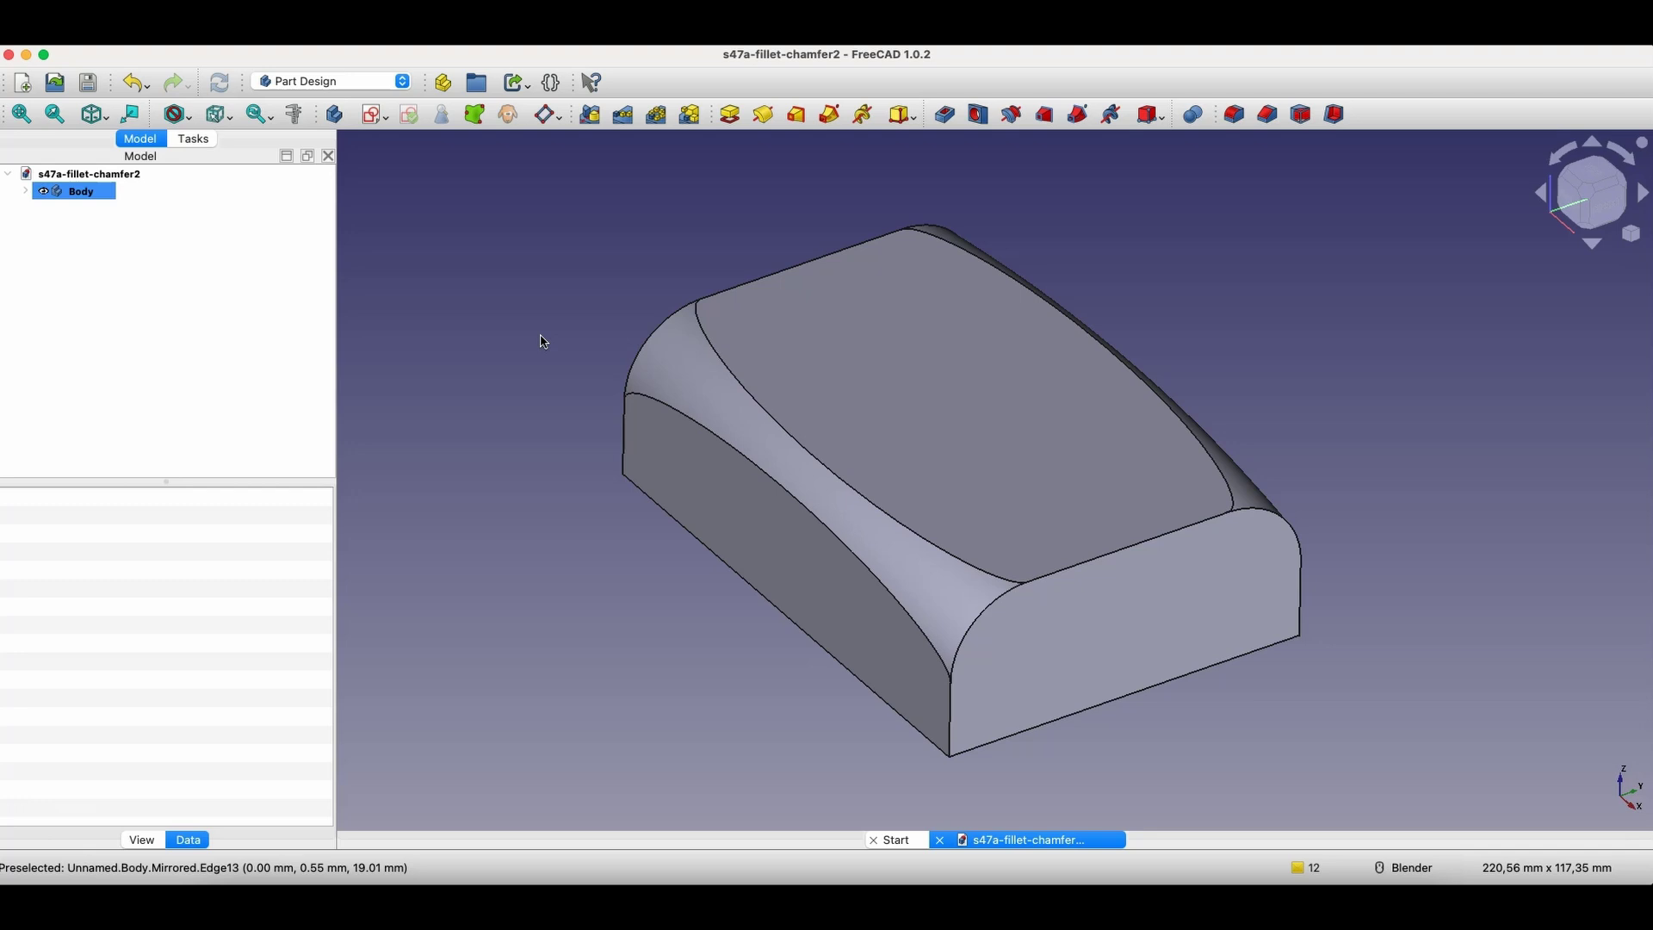
click(895, 839)
click(451, 212)
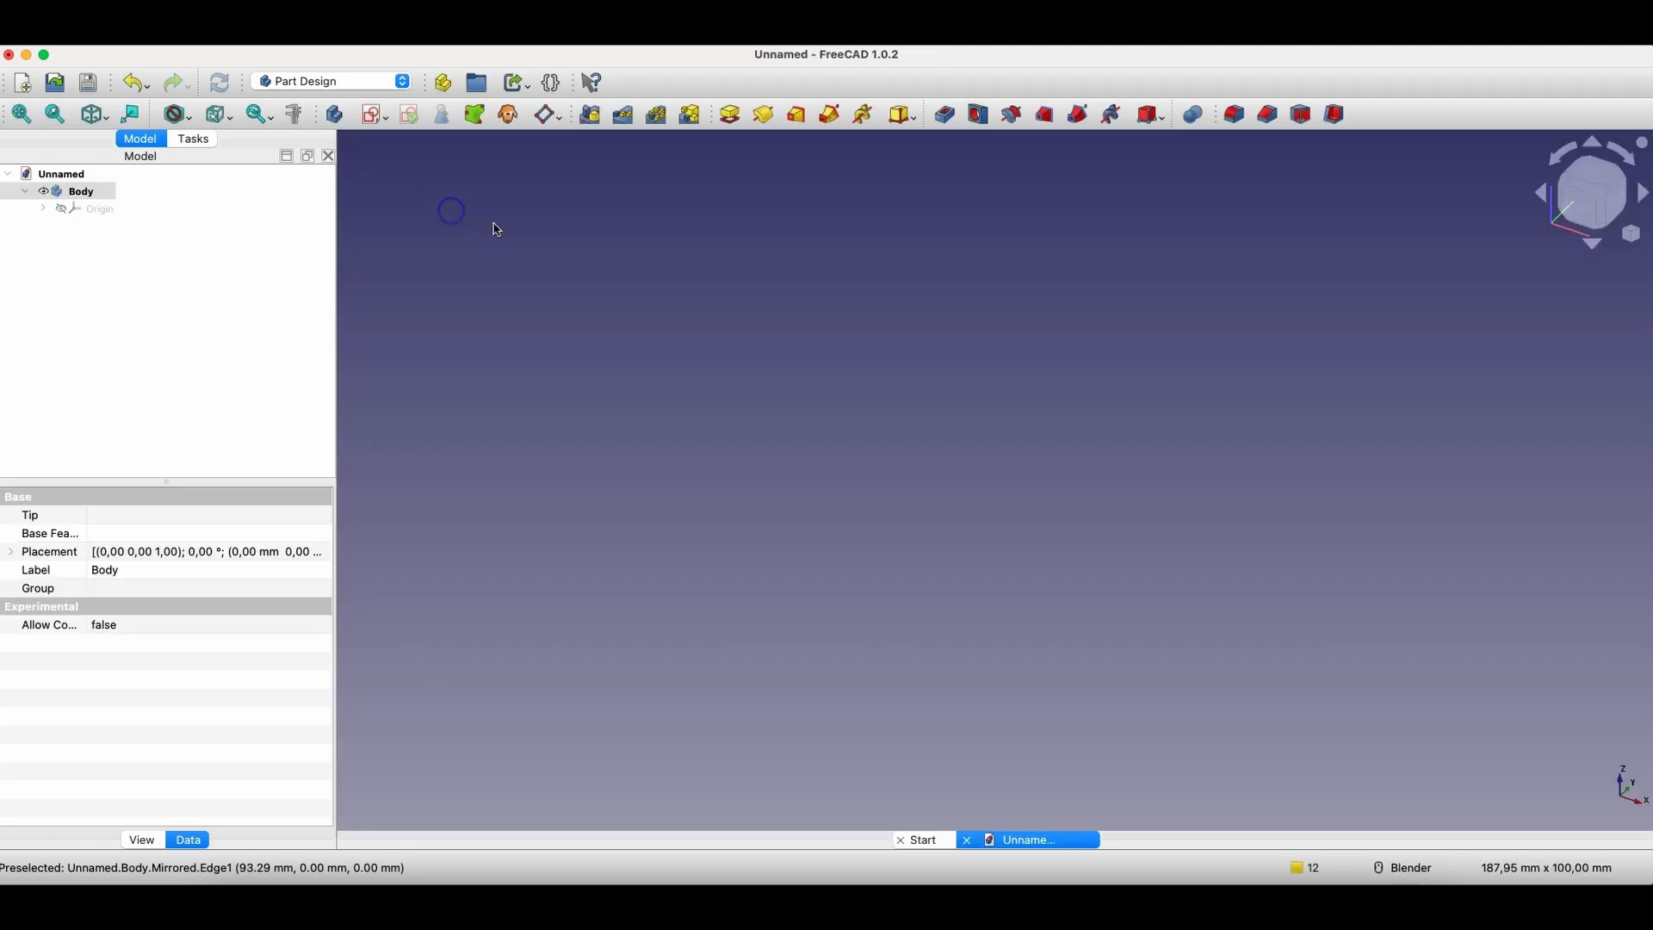
click(582, 215)
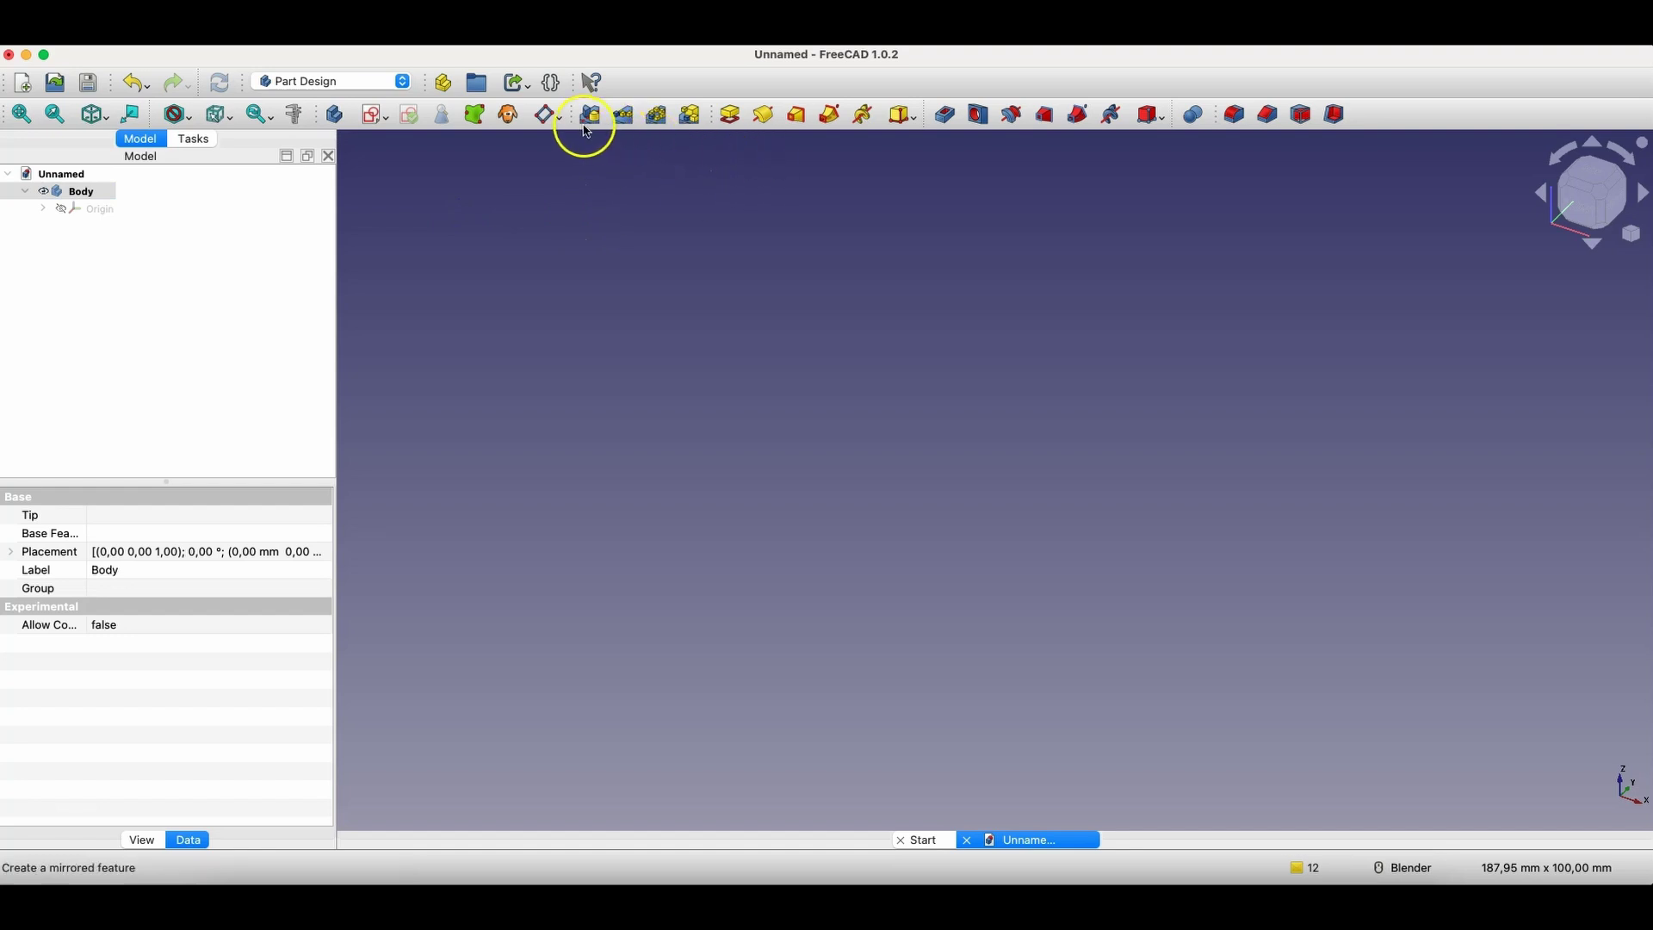
- Sketch a centred 100 × 70 mm rectangle at the origin on the XY plane
click(372, 118)
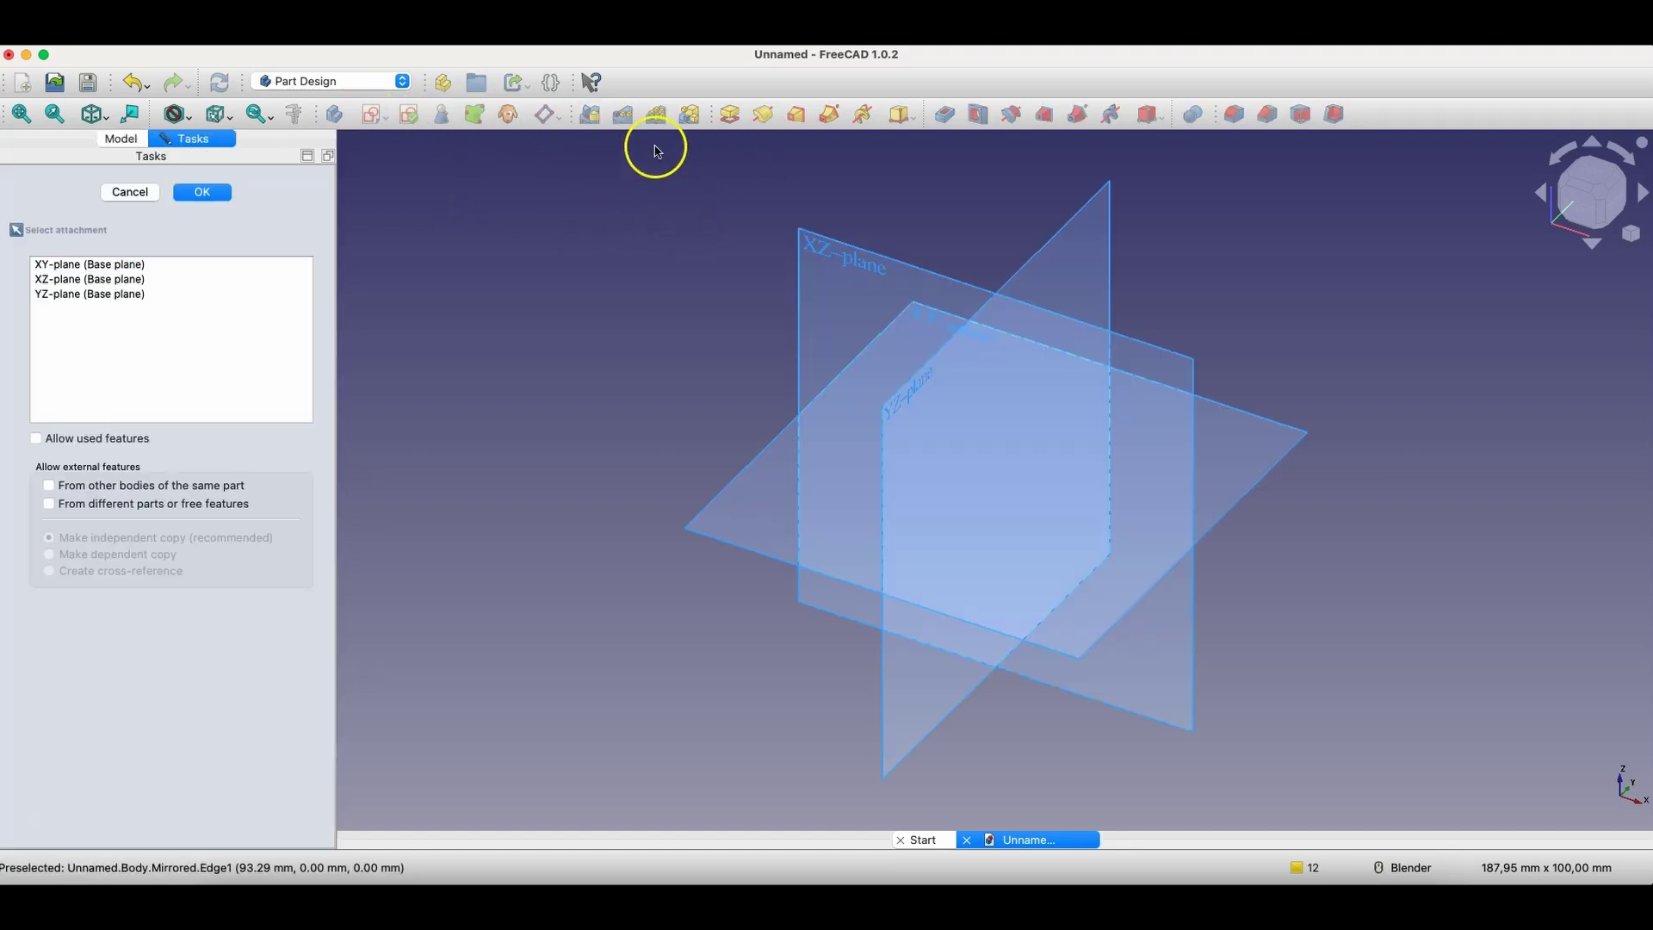
click(915, 315)
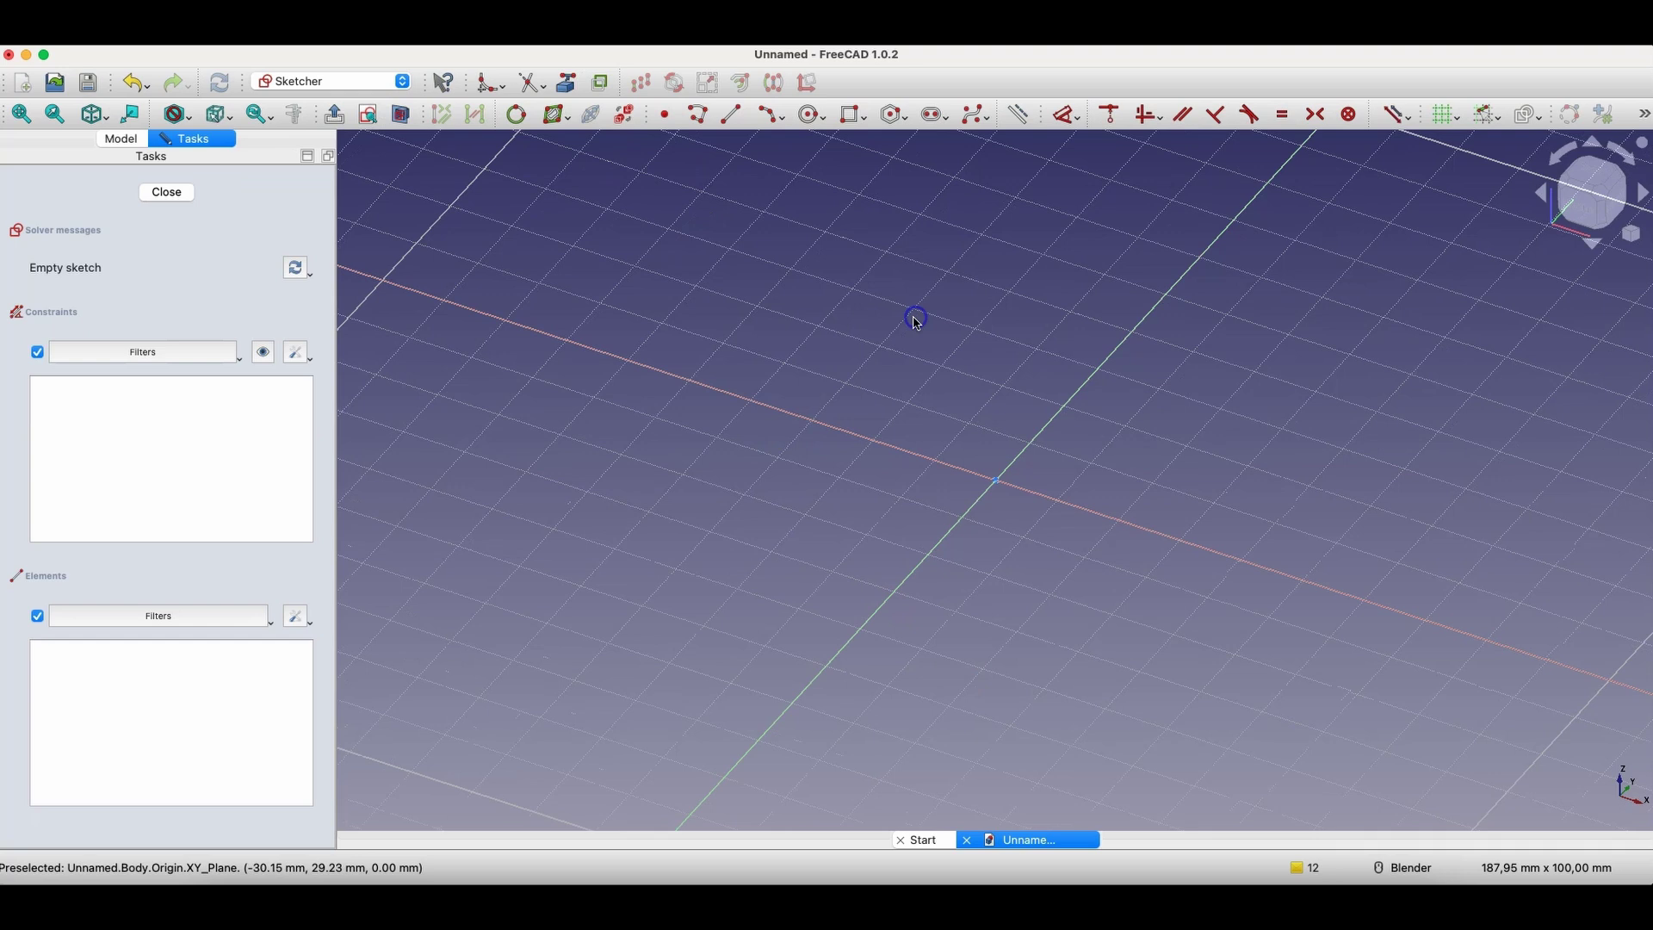
click(863, 118)
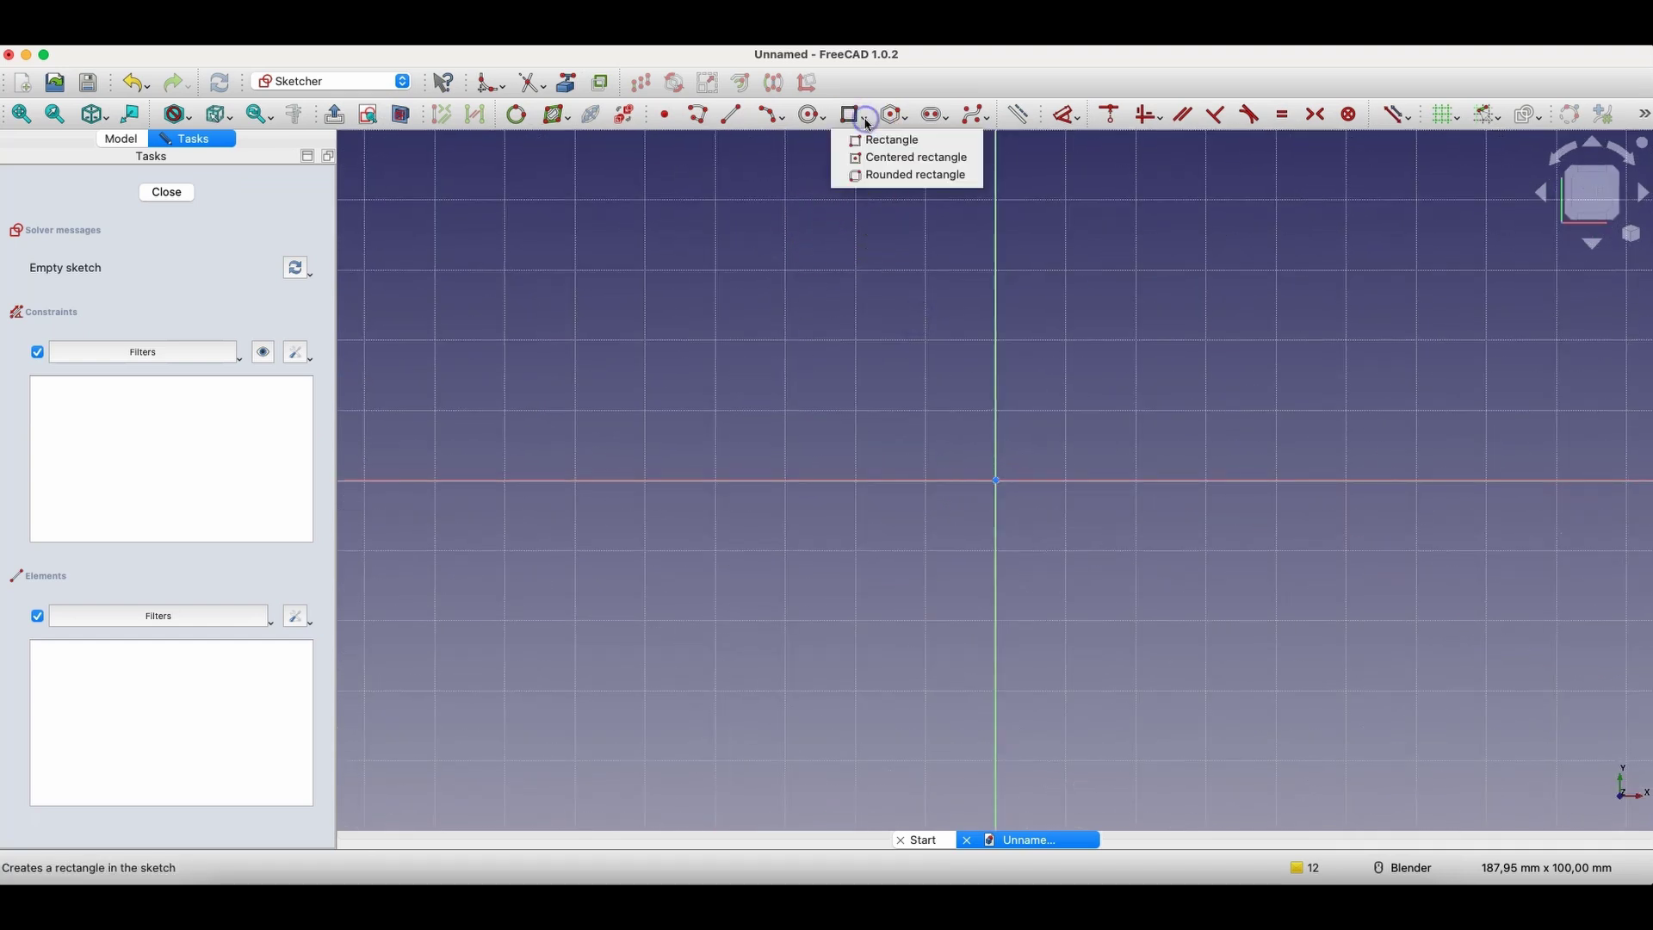
click(902, 166)
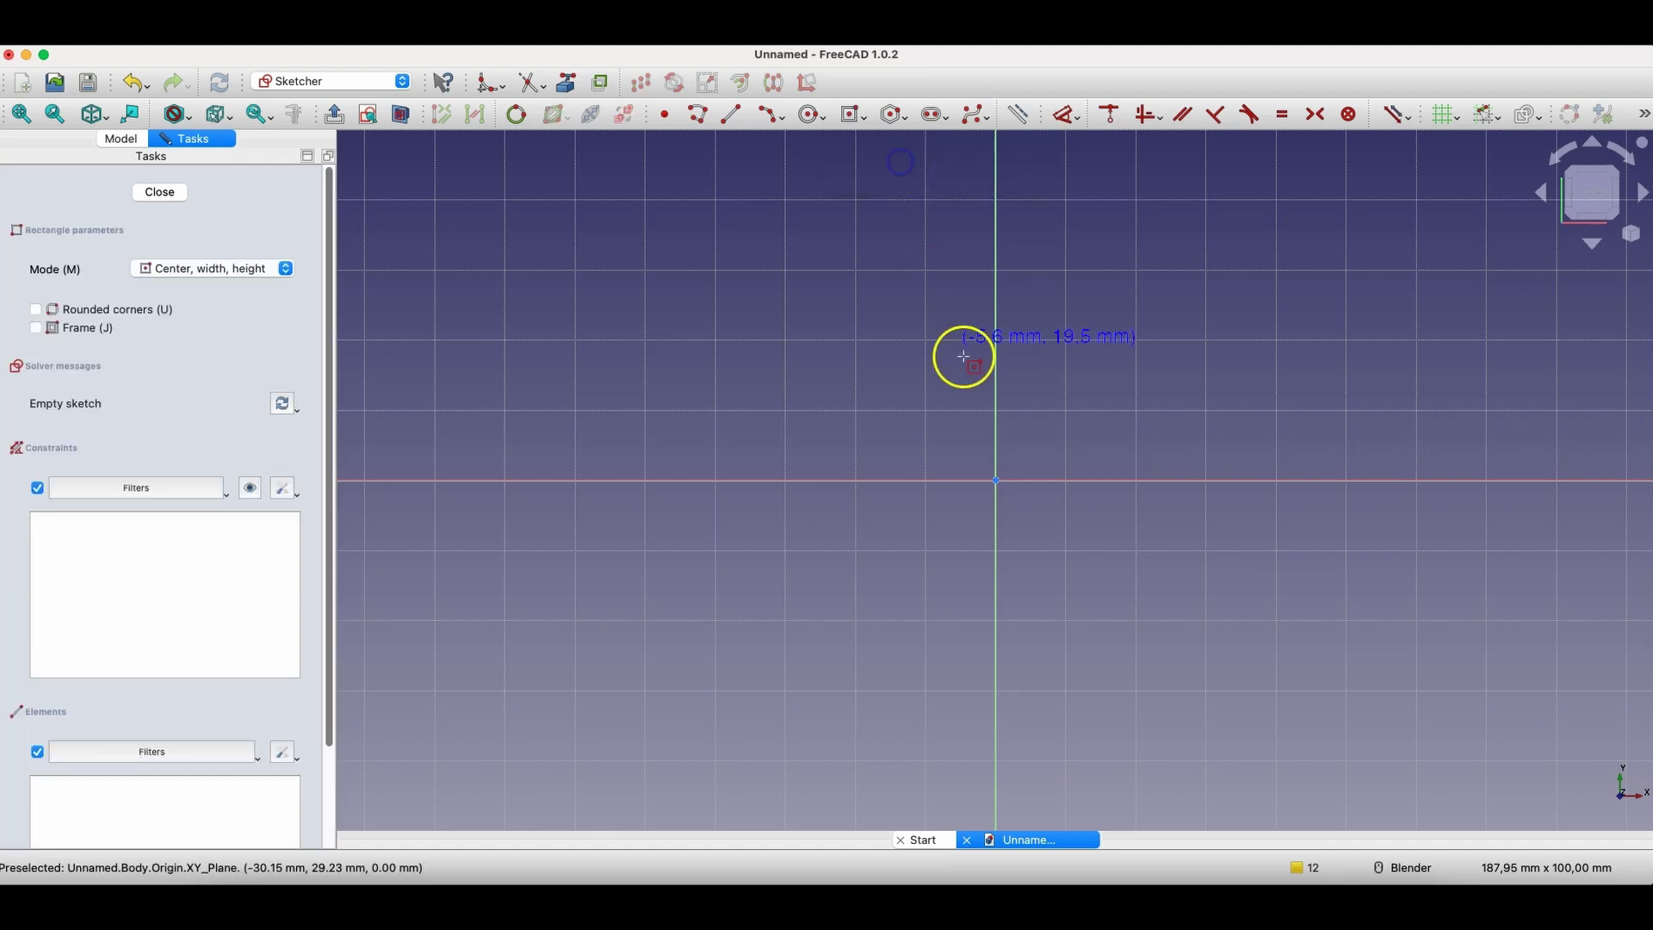
click(996, 480)
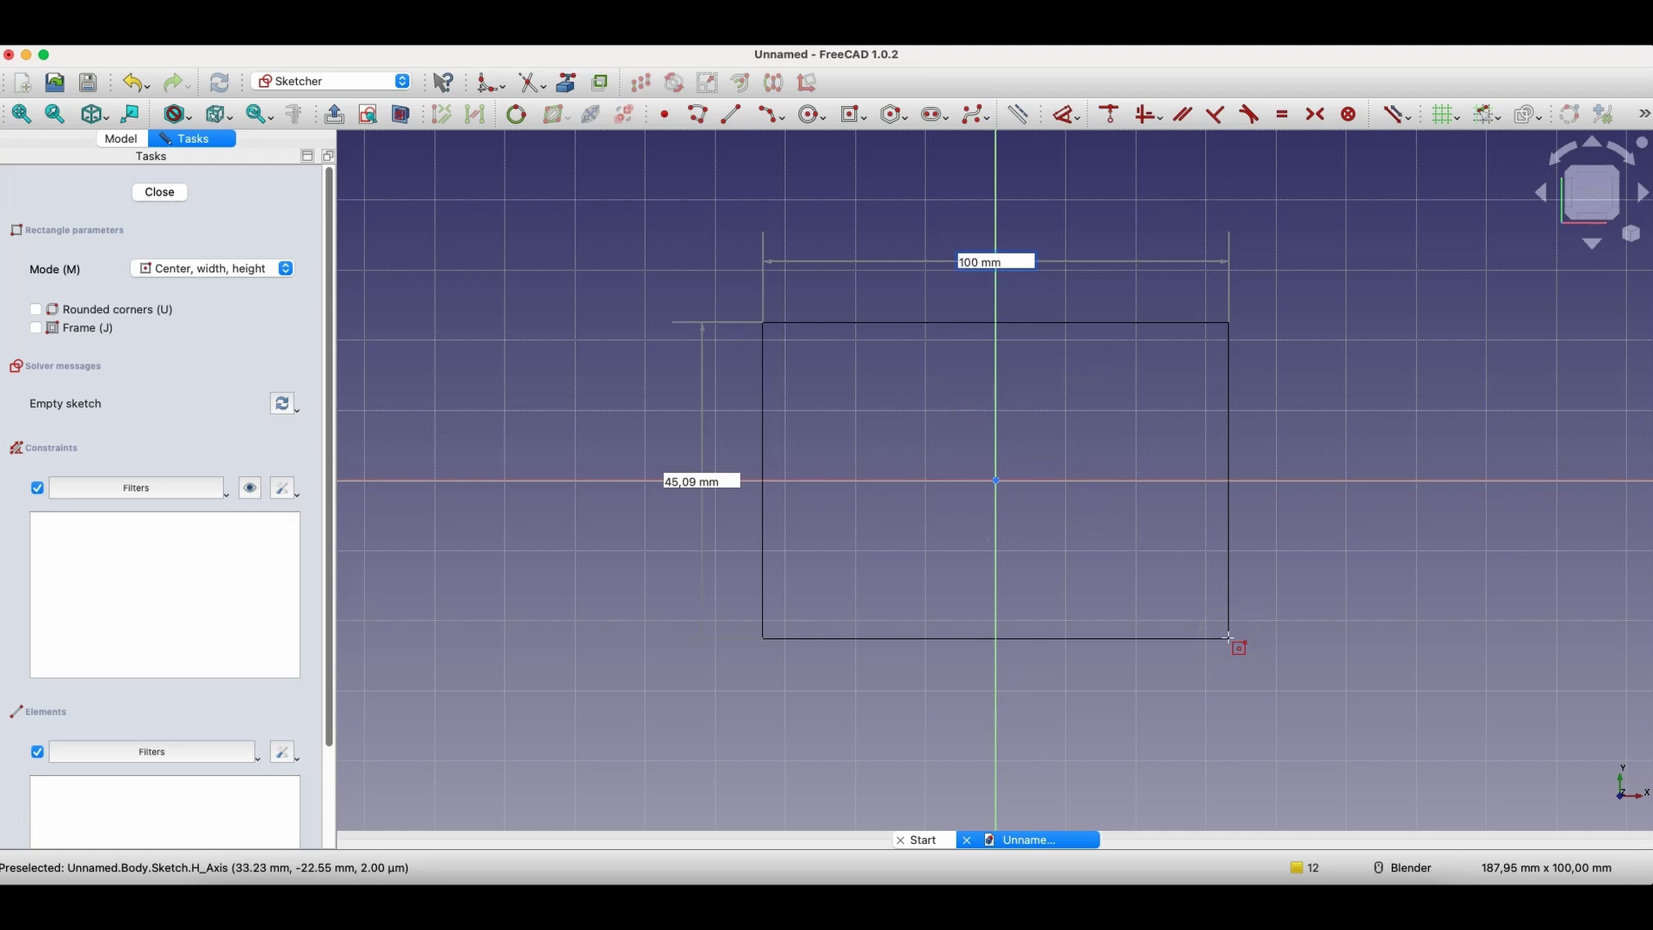
key(Tab)
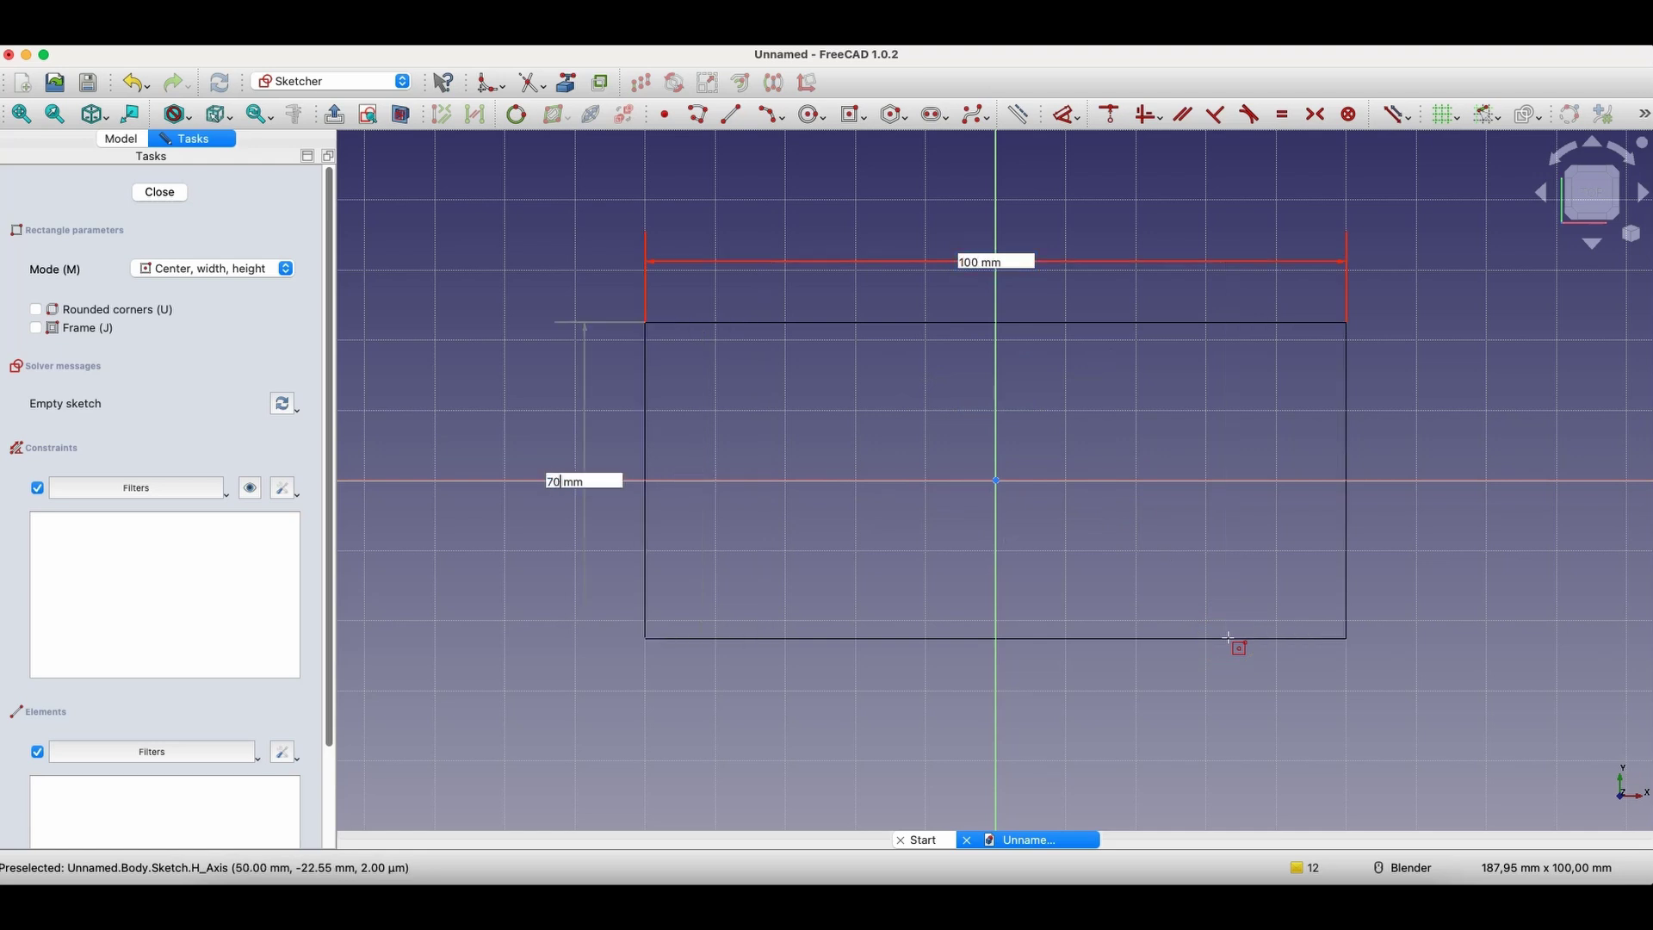
text(70)
key(Return)
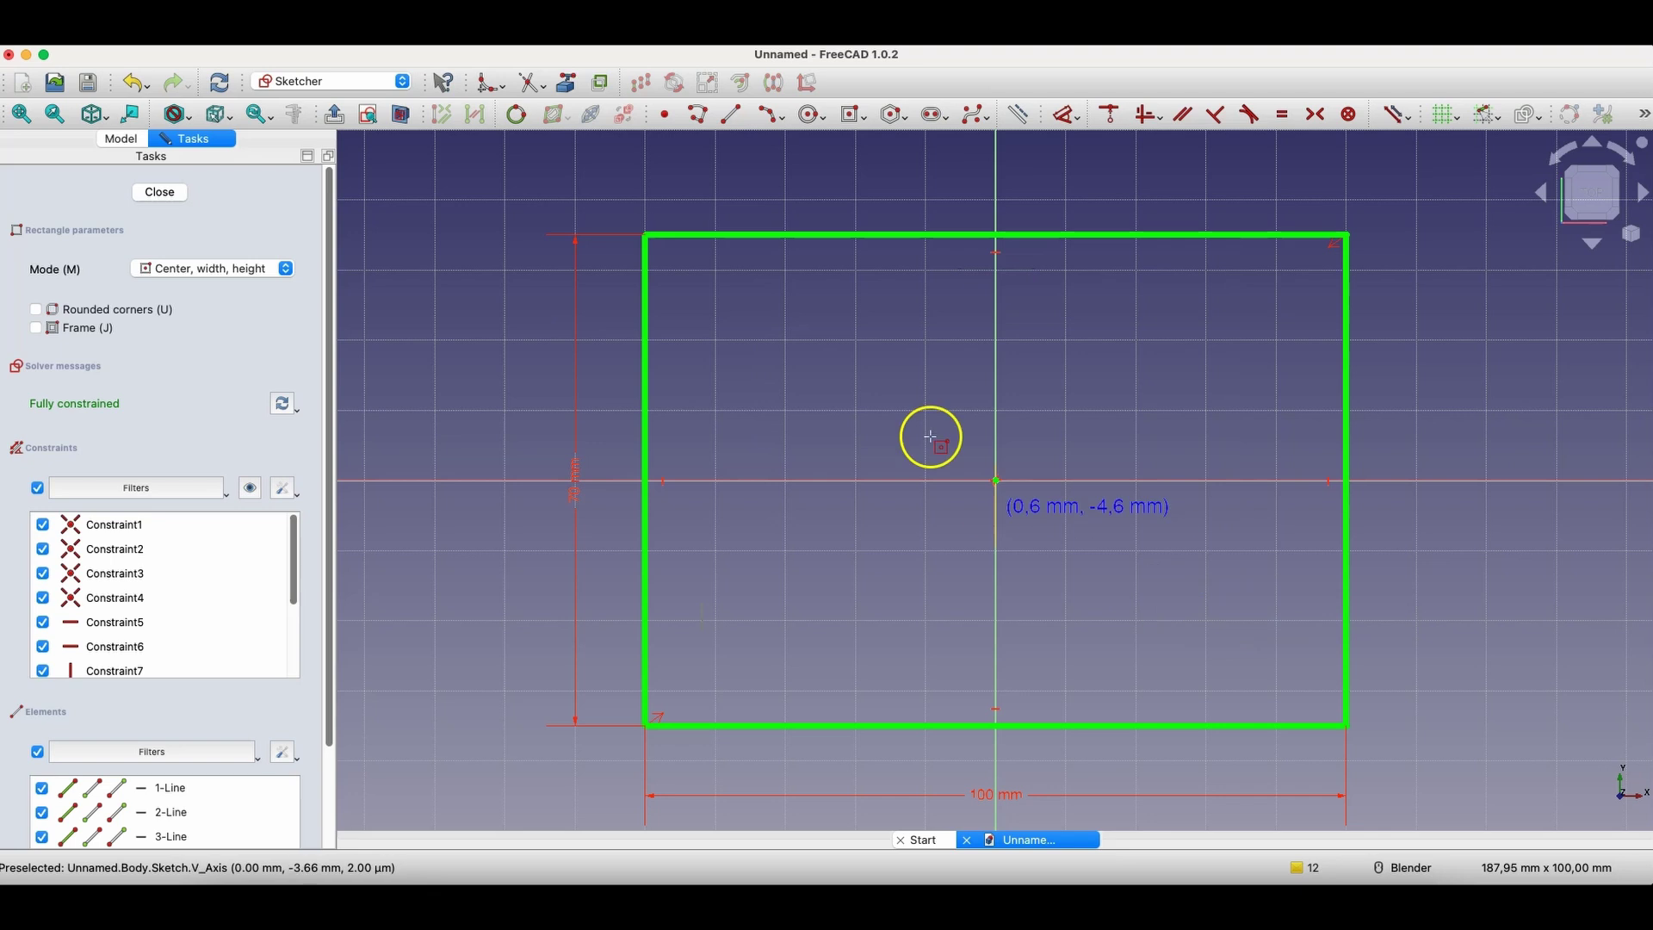
- Pad the rectangle sketch 30 mm into a solid block and select its top front edge
click(160, 192)
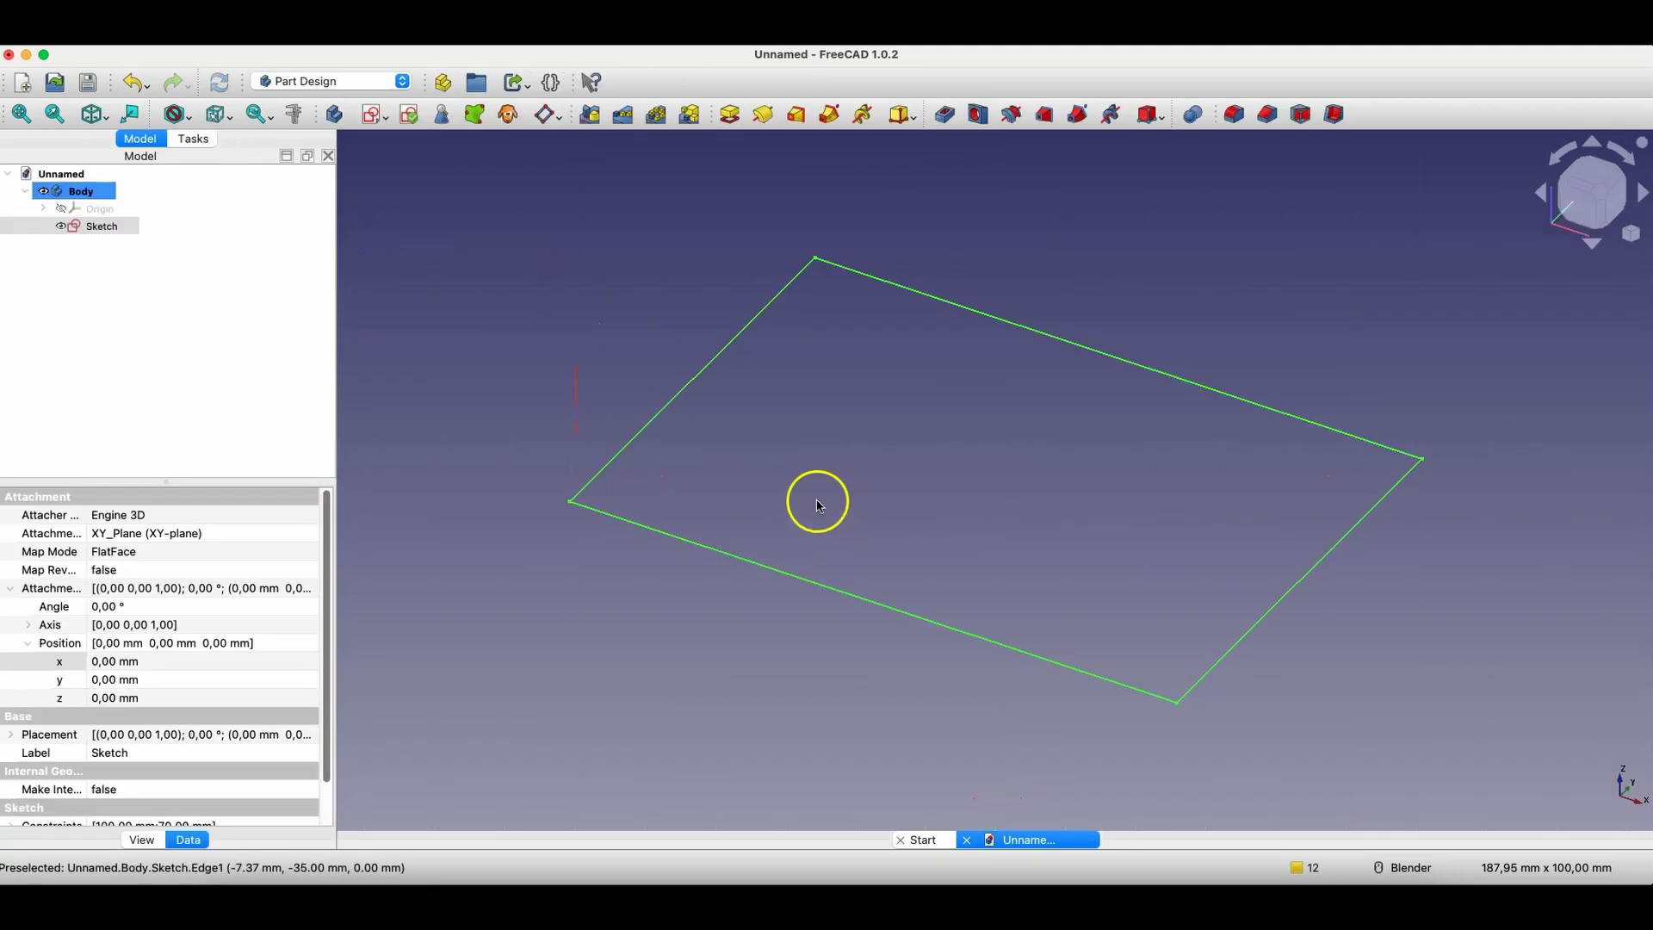
click(730, 117)
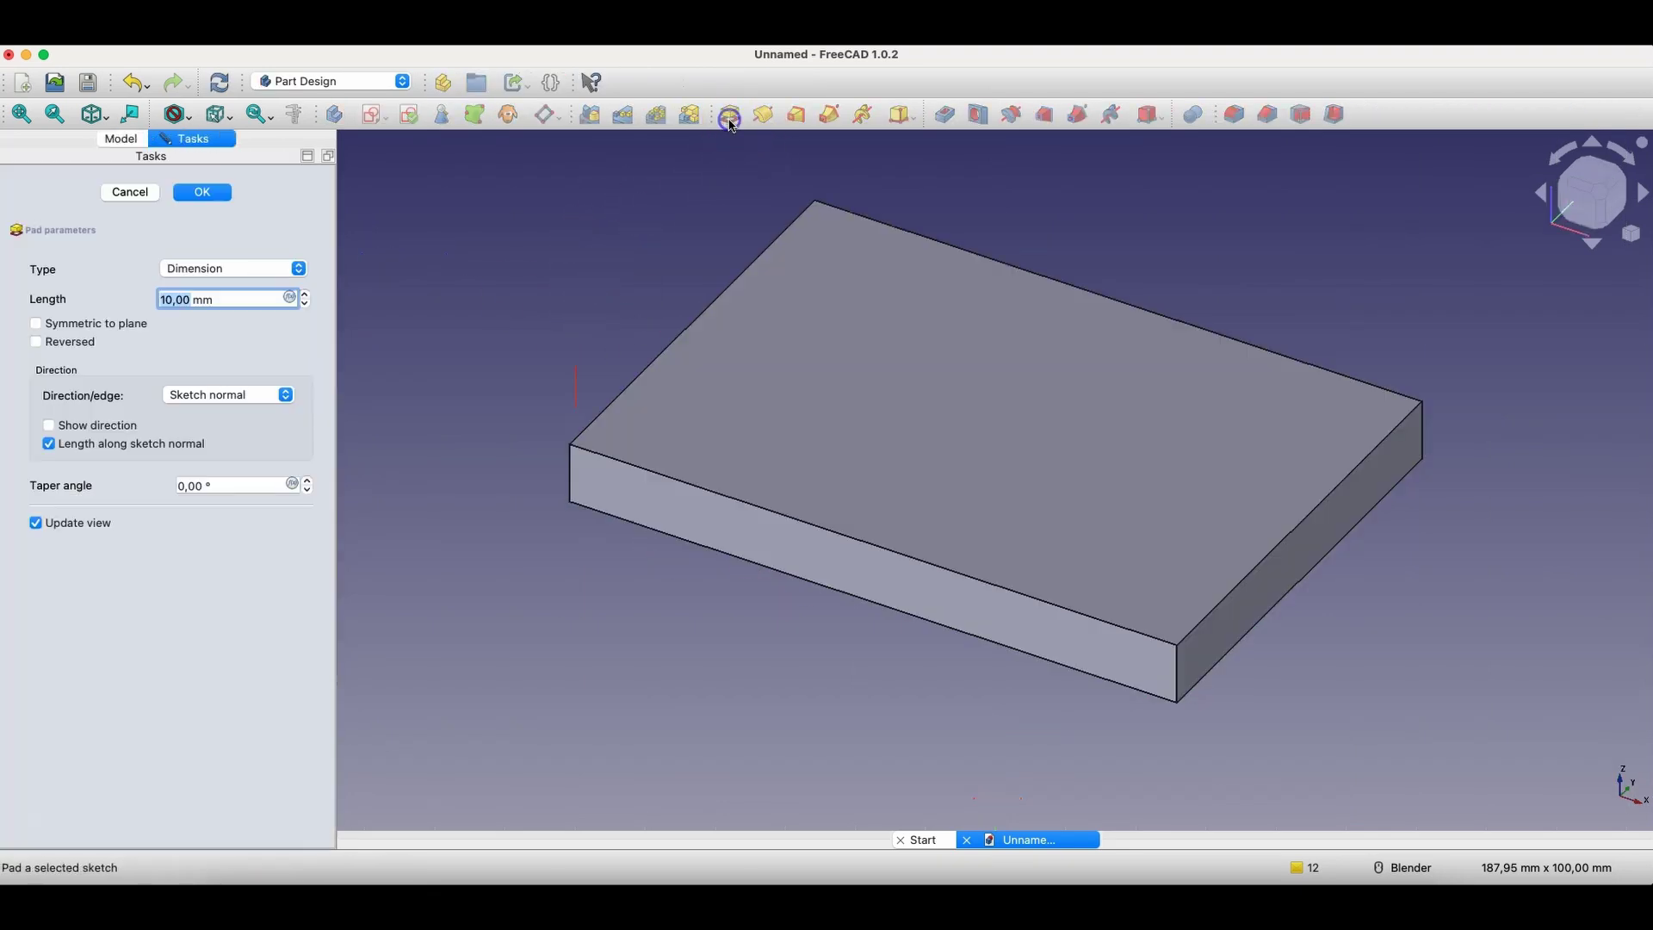
text(30)
key(Return)
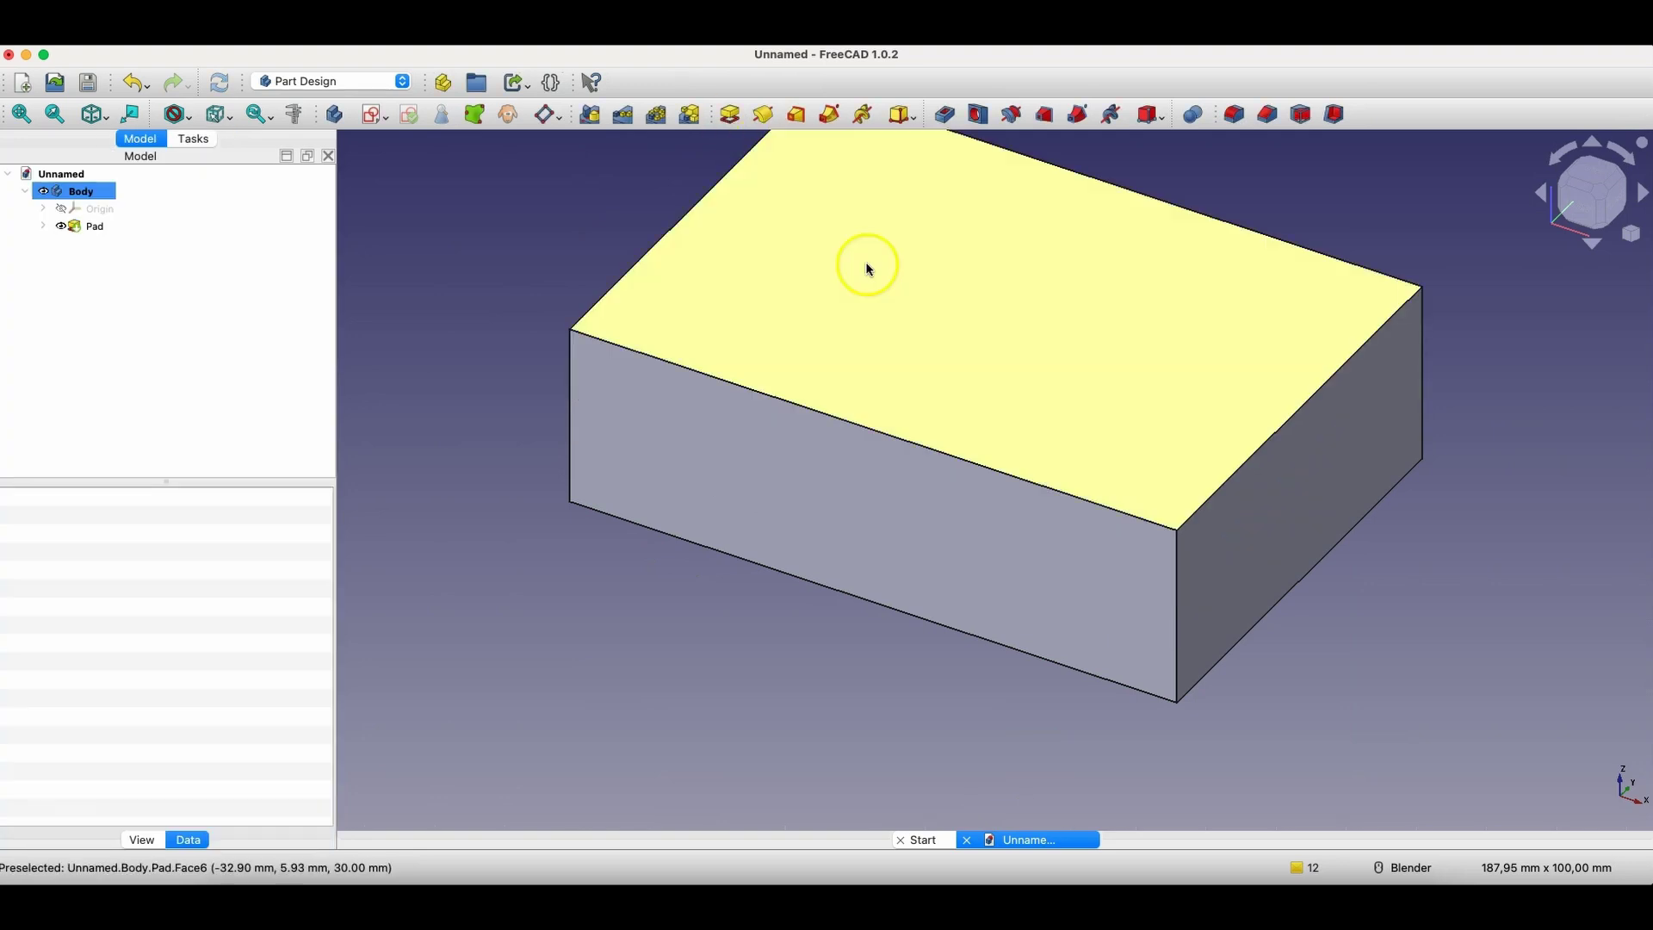
middle_drag(896, 367, 812, 505)
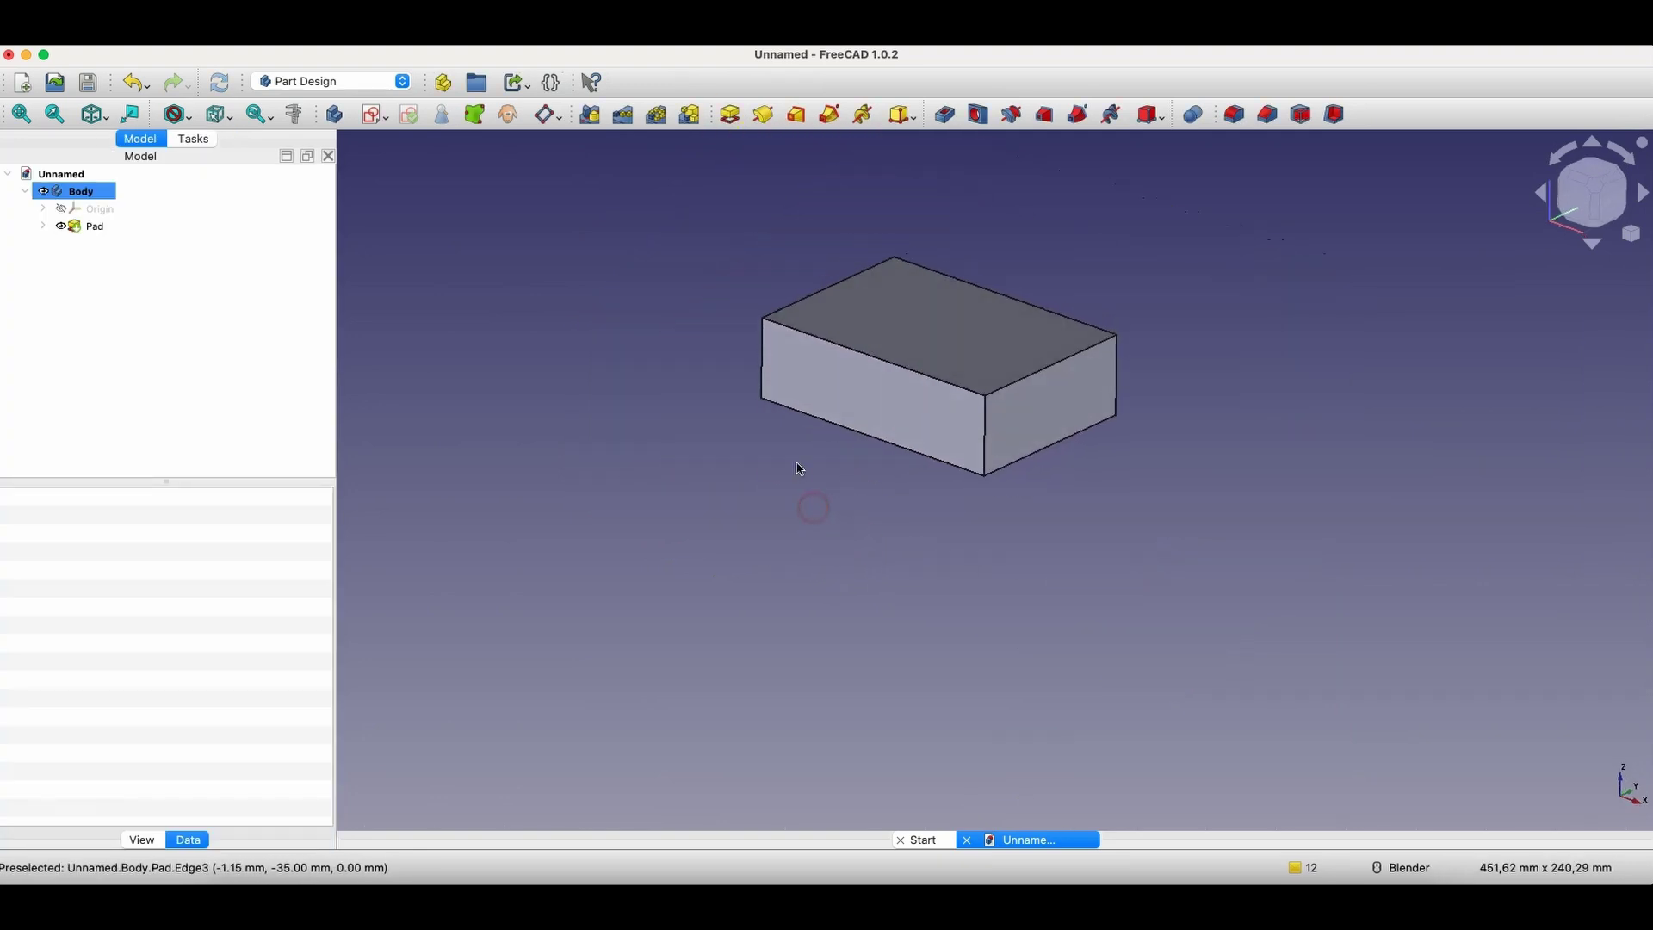
click(886, 362)
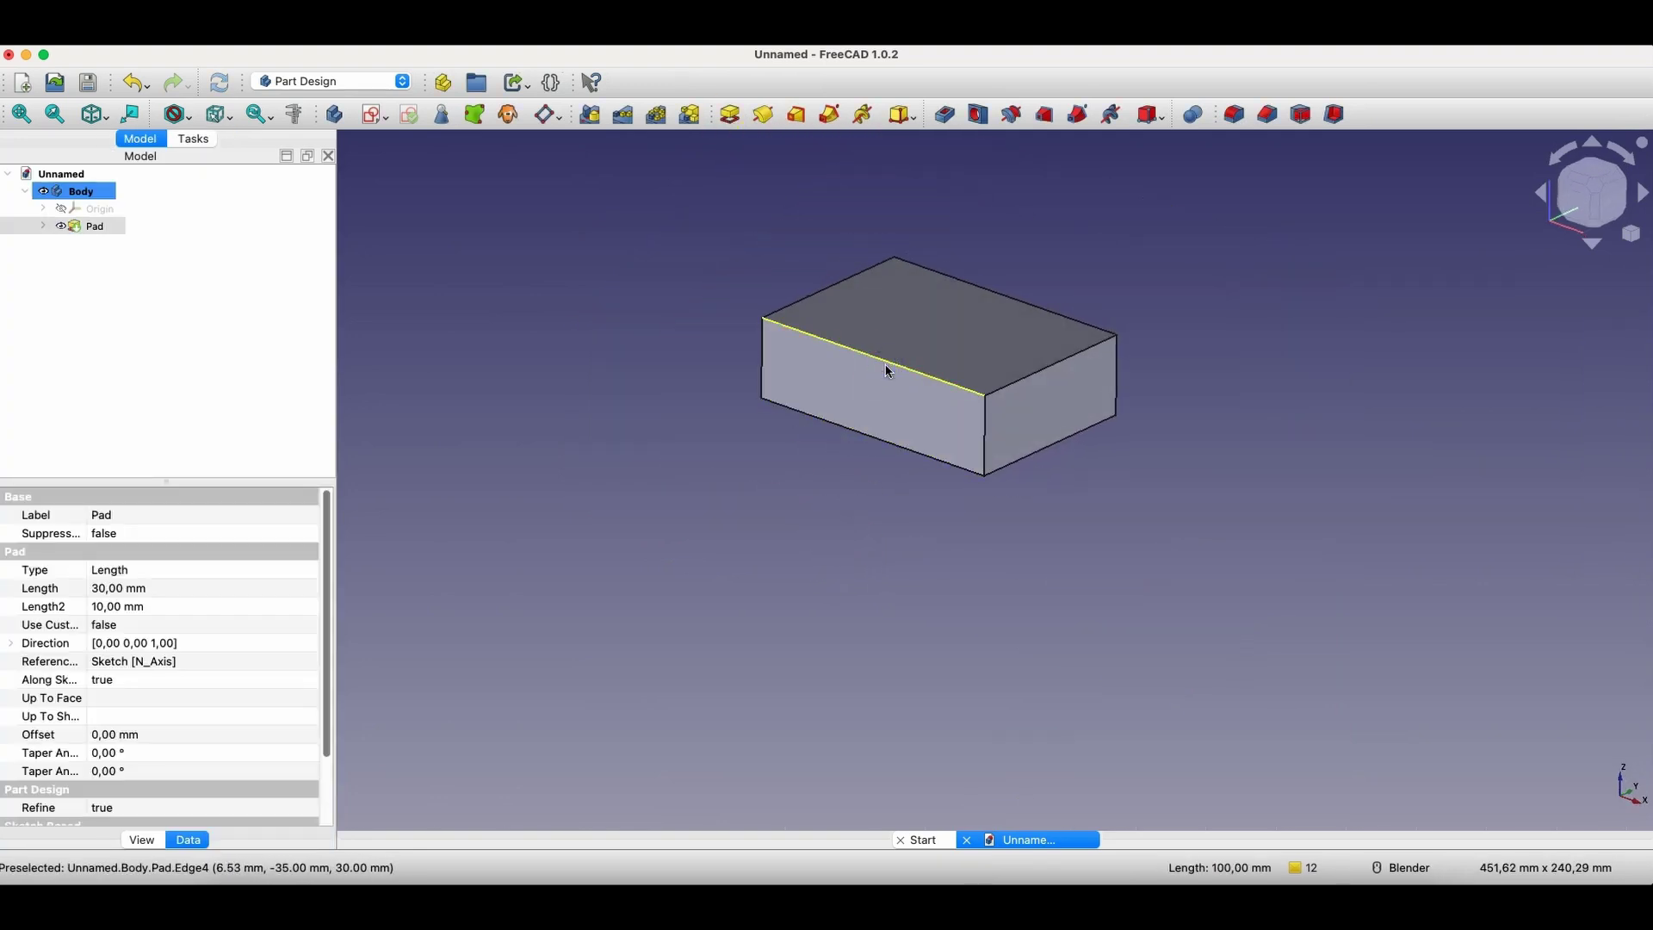
scroll(889, 241, up, 5)
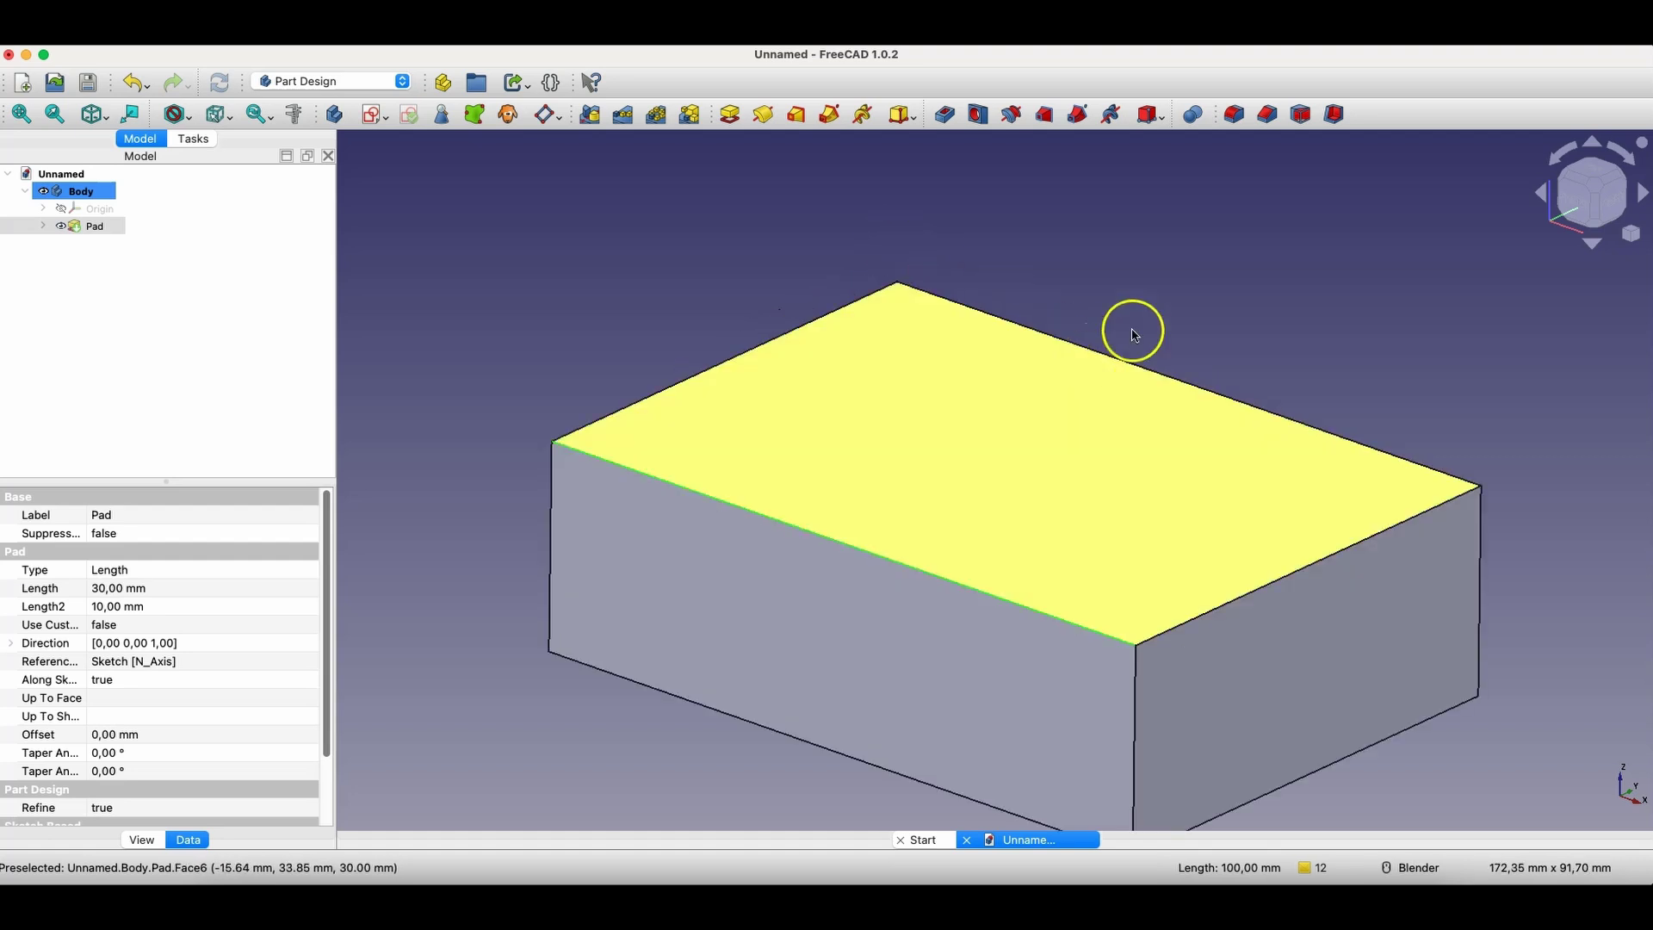
click(1235, 121)
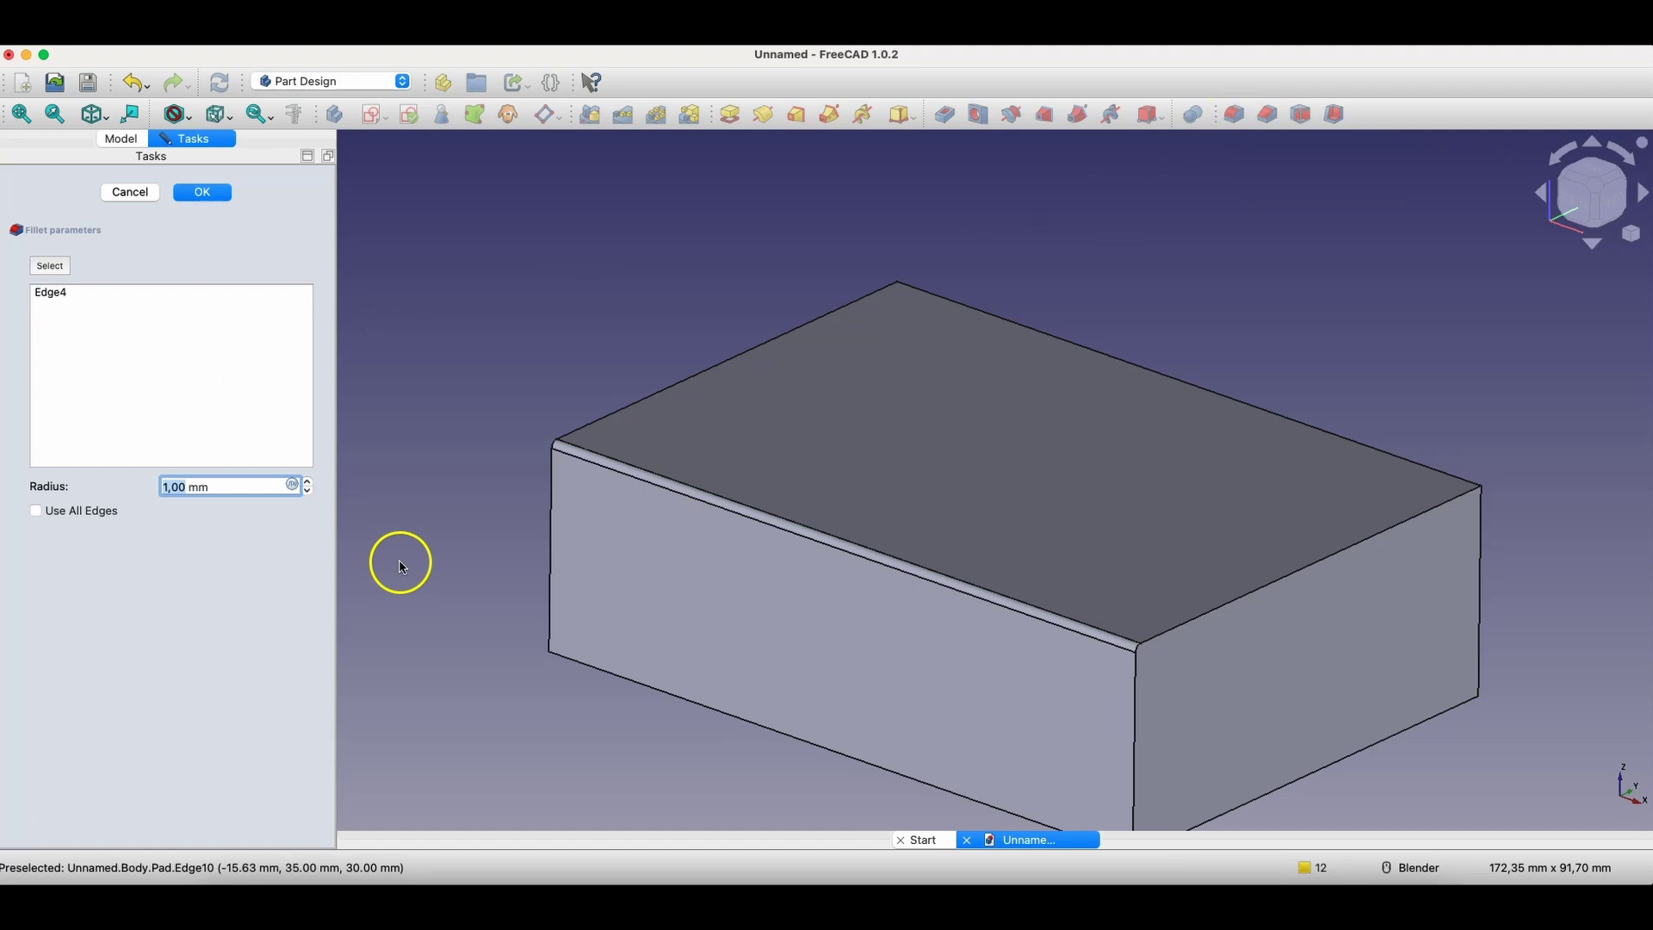
scroll(312, 480, up, 7)
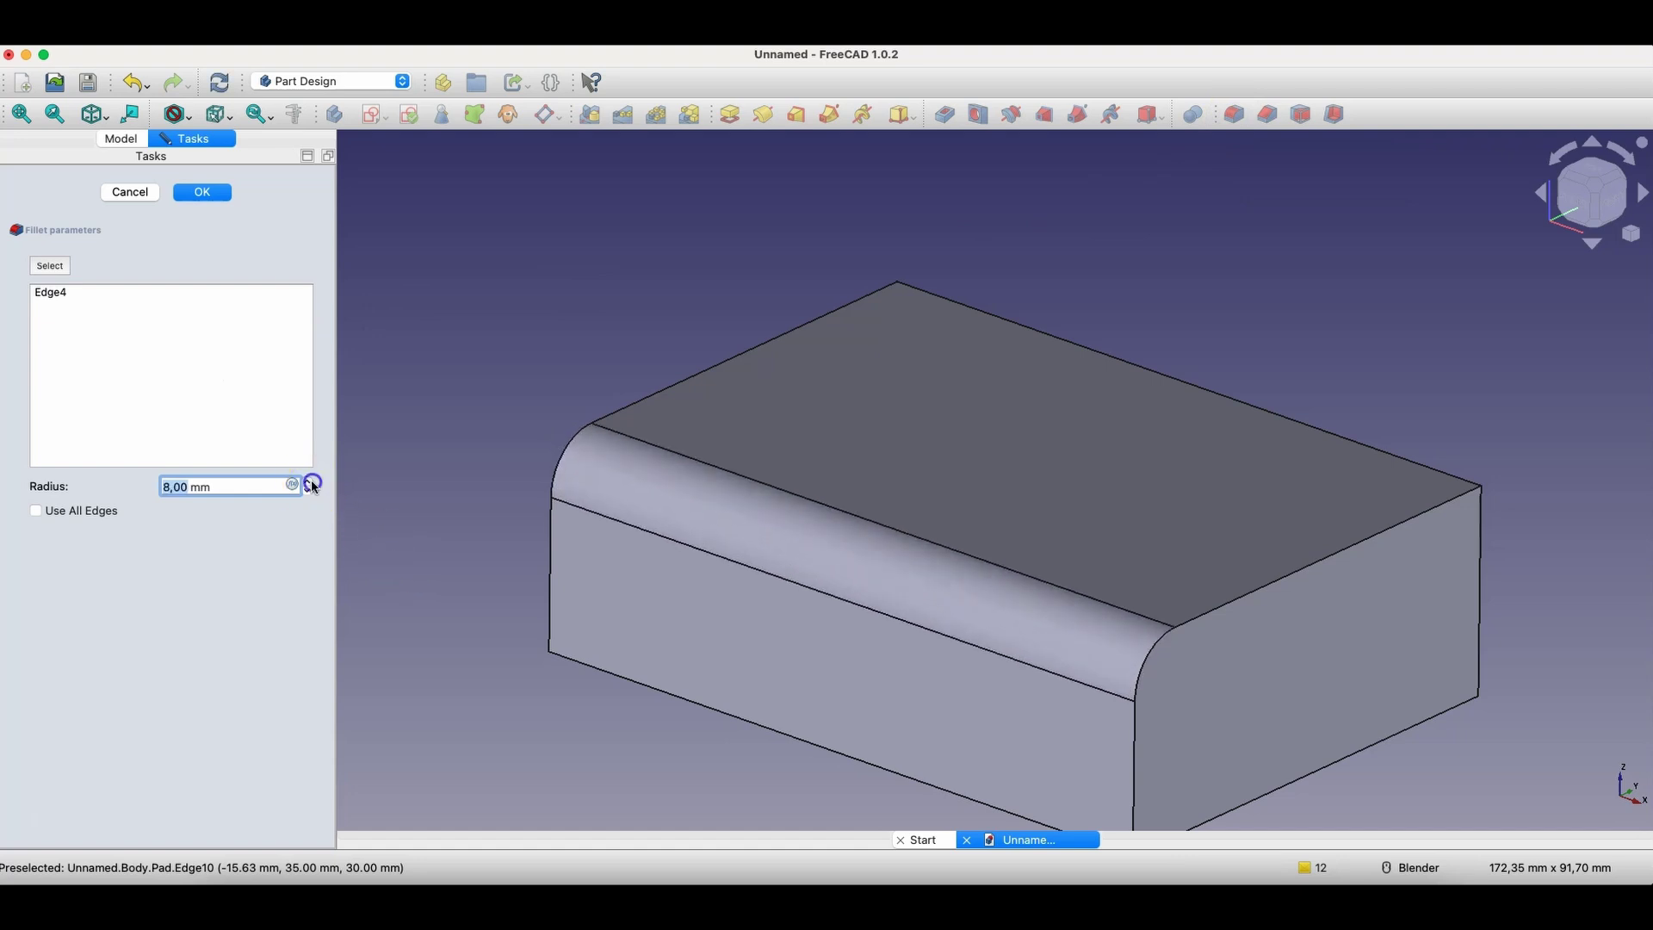
scroll(312, 485, up, 2)
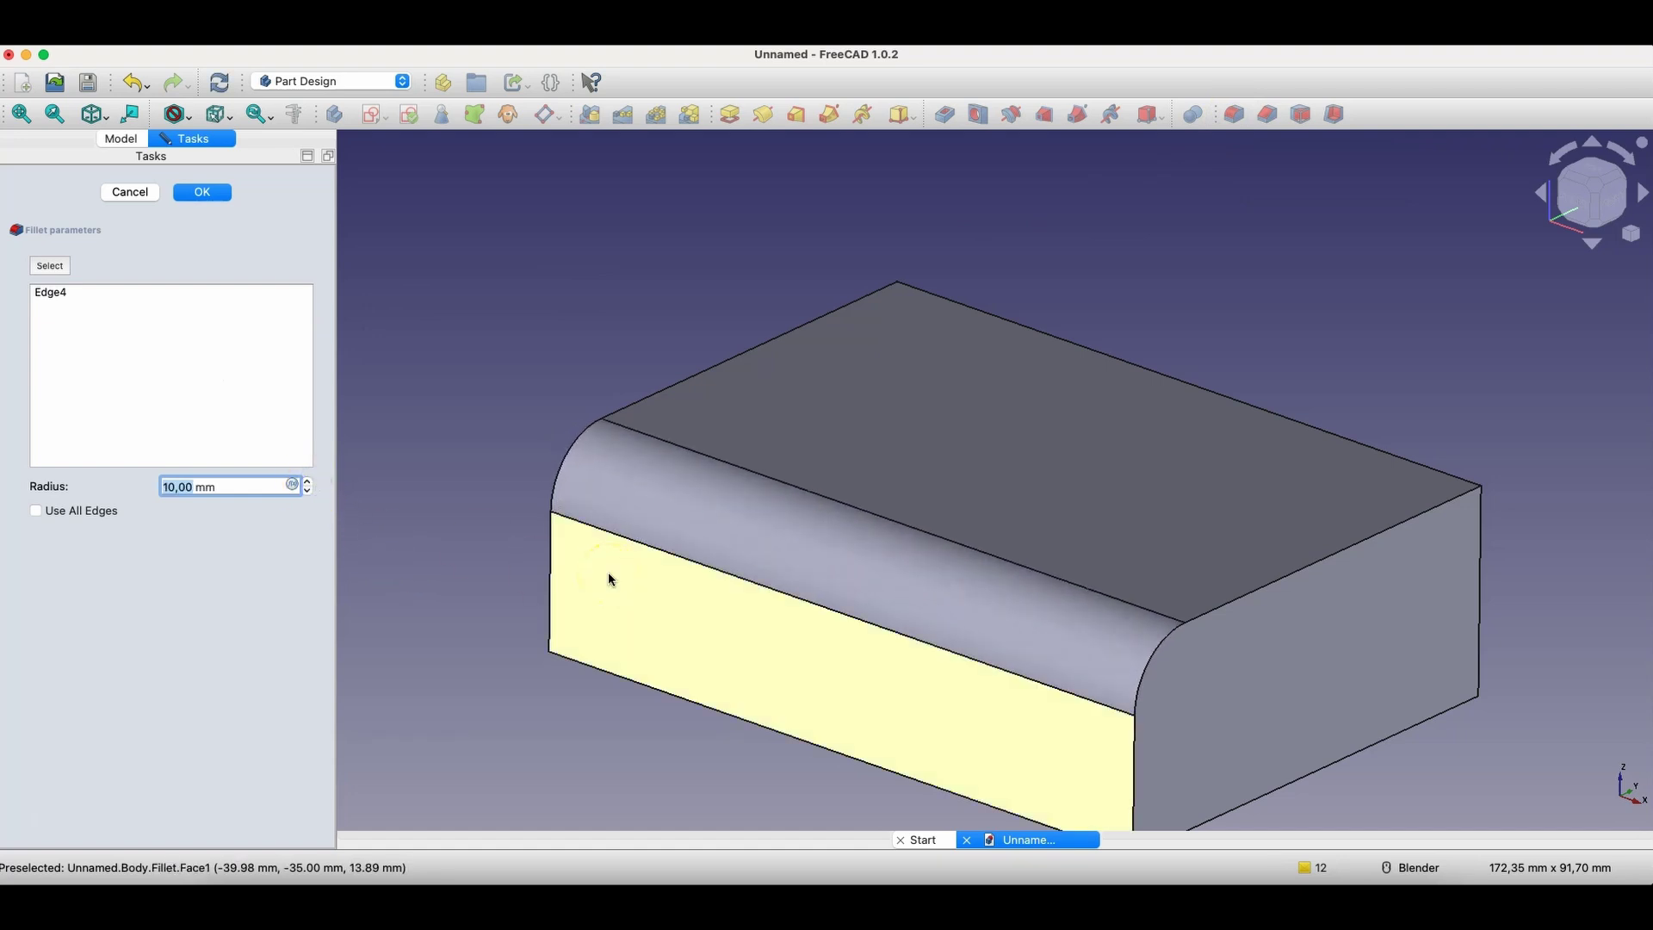
click(646, 497)
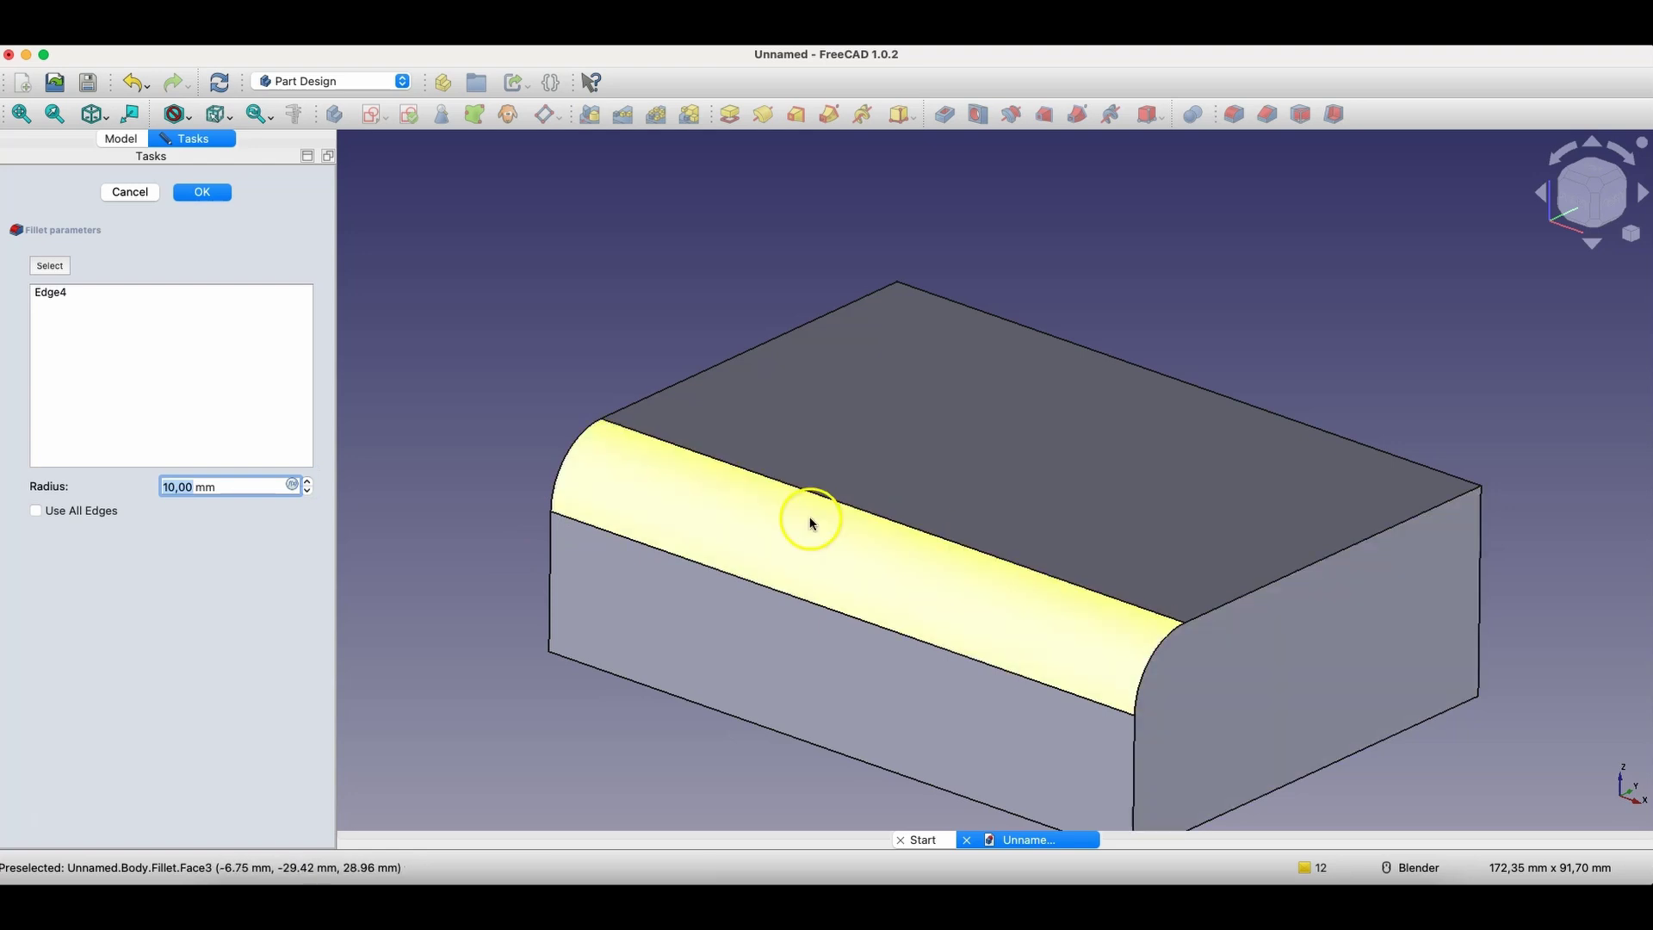
click(128, 192)
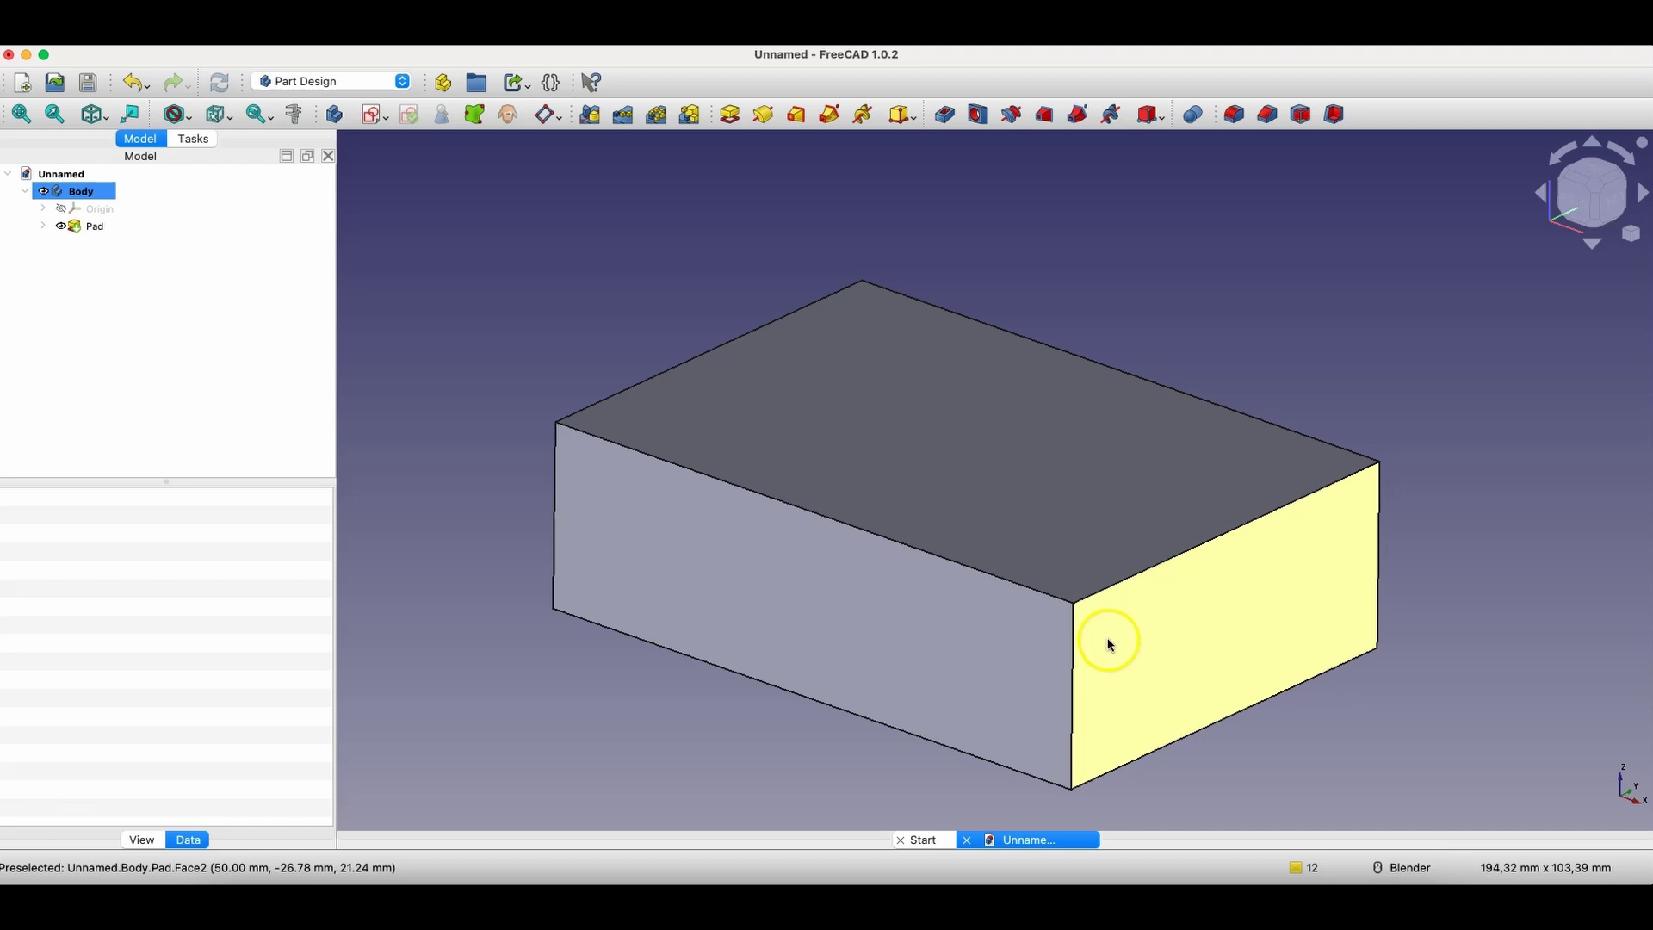
- Start a sketch on the block's right end face, referencing its top and left edges
click(1110, 646)
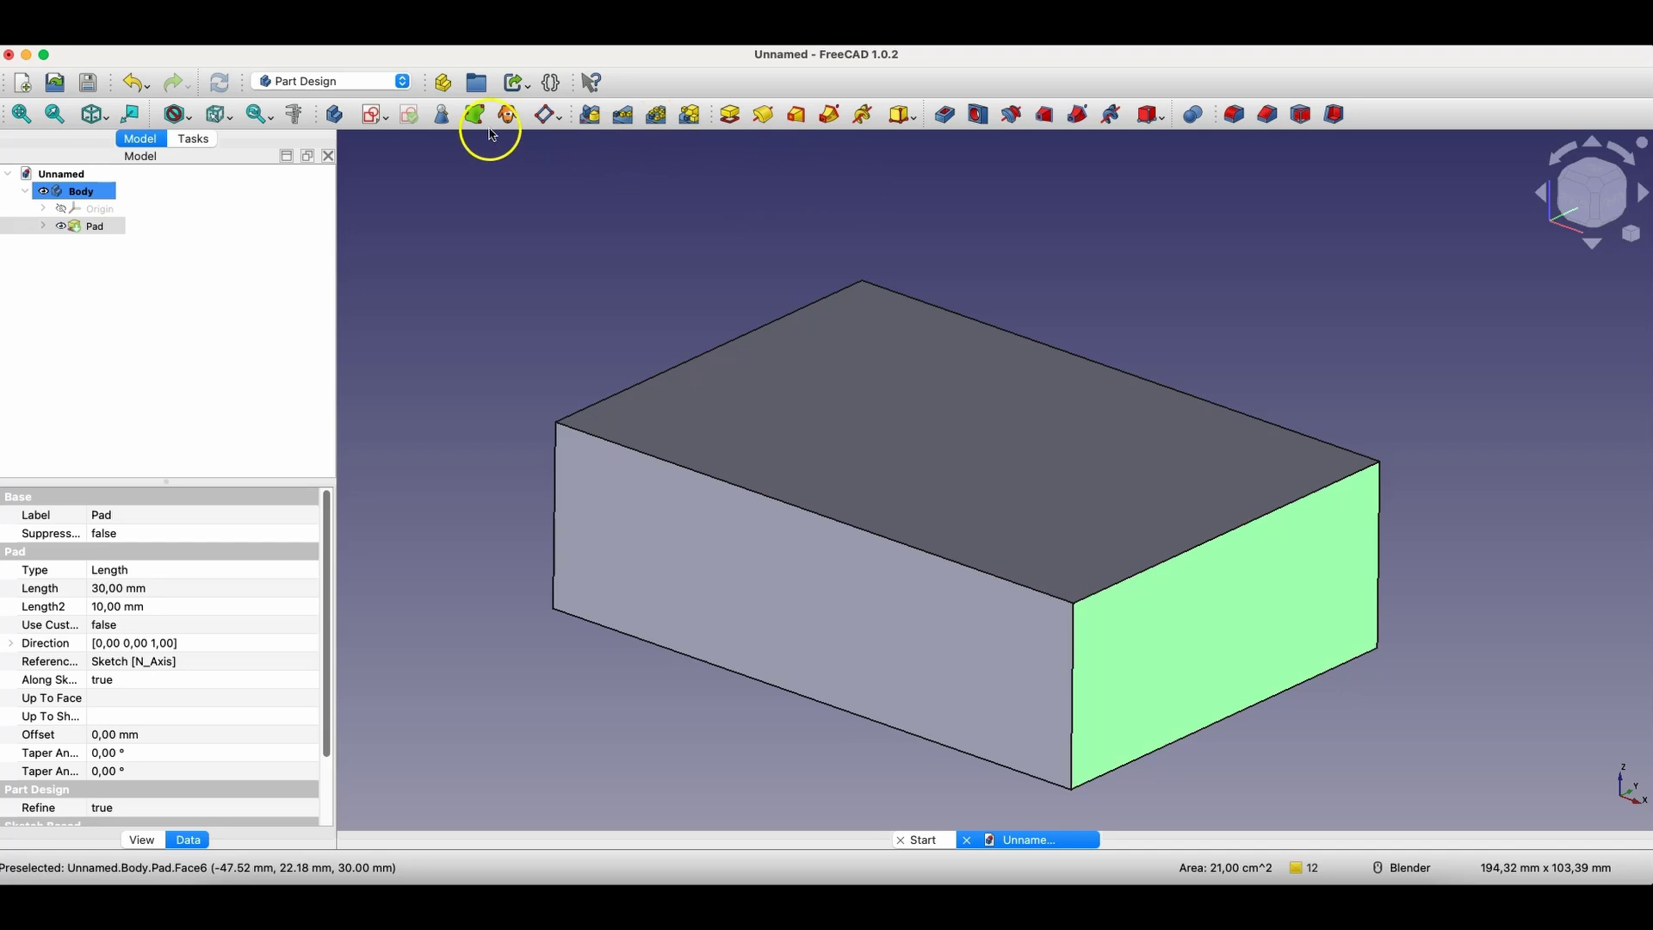
click(375, 117)
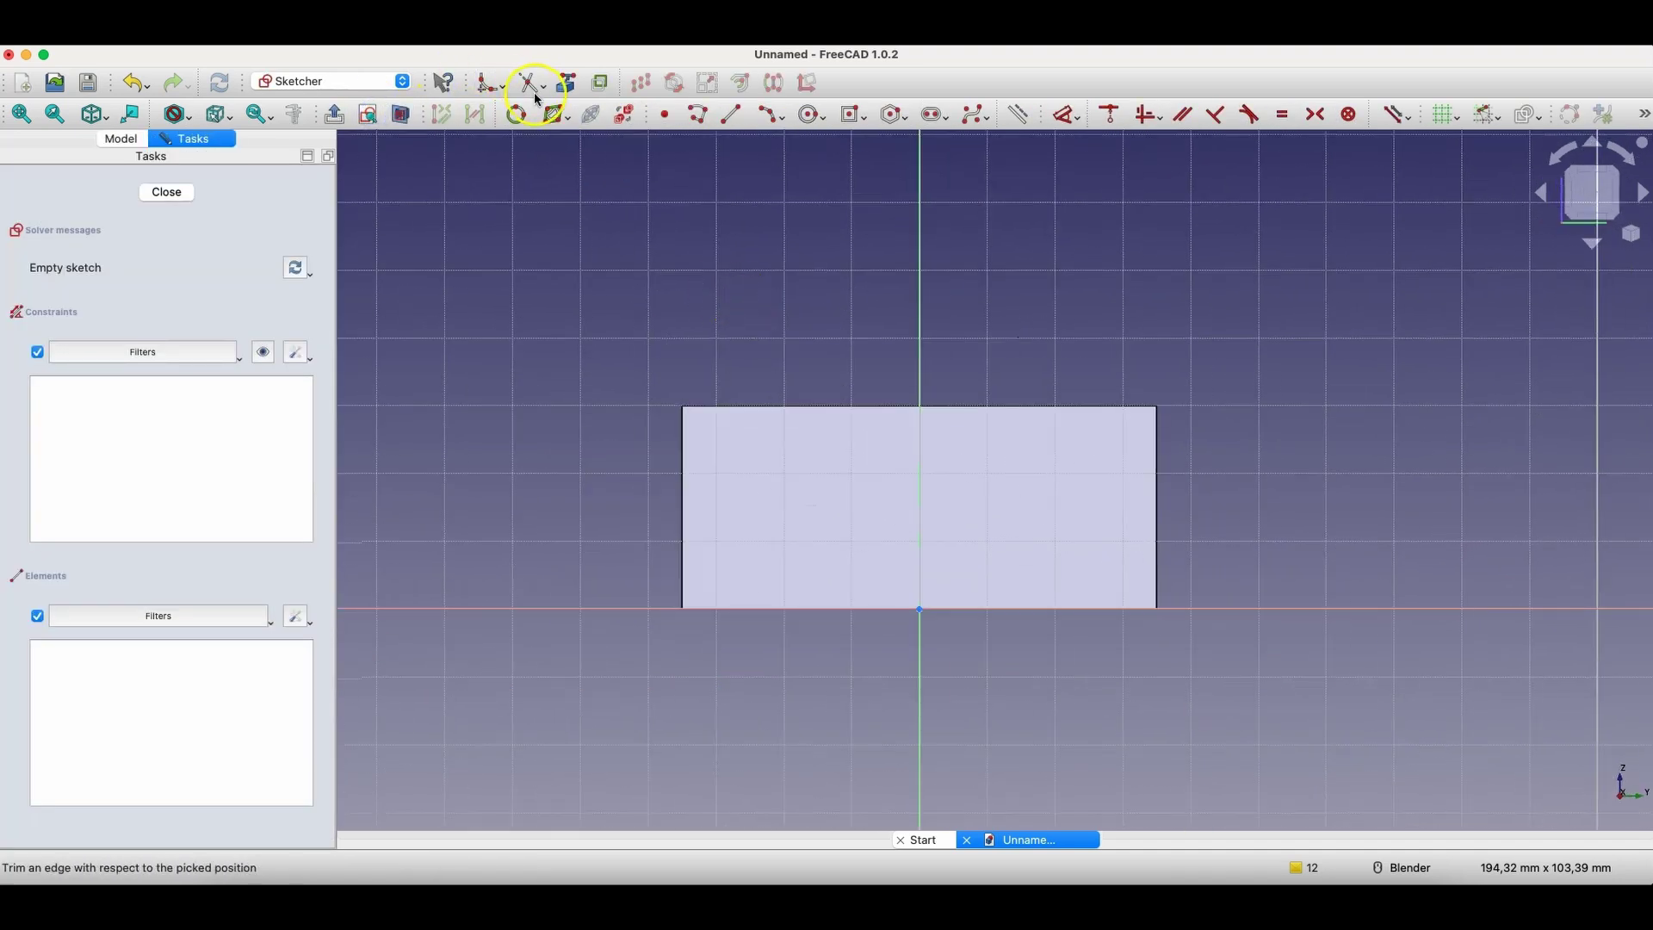
click(565, 83)
click(741, 405)
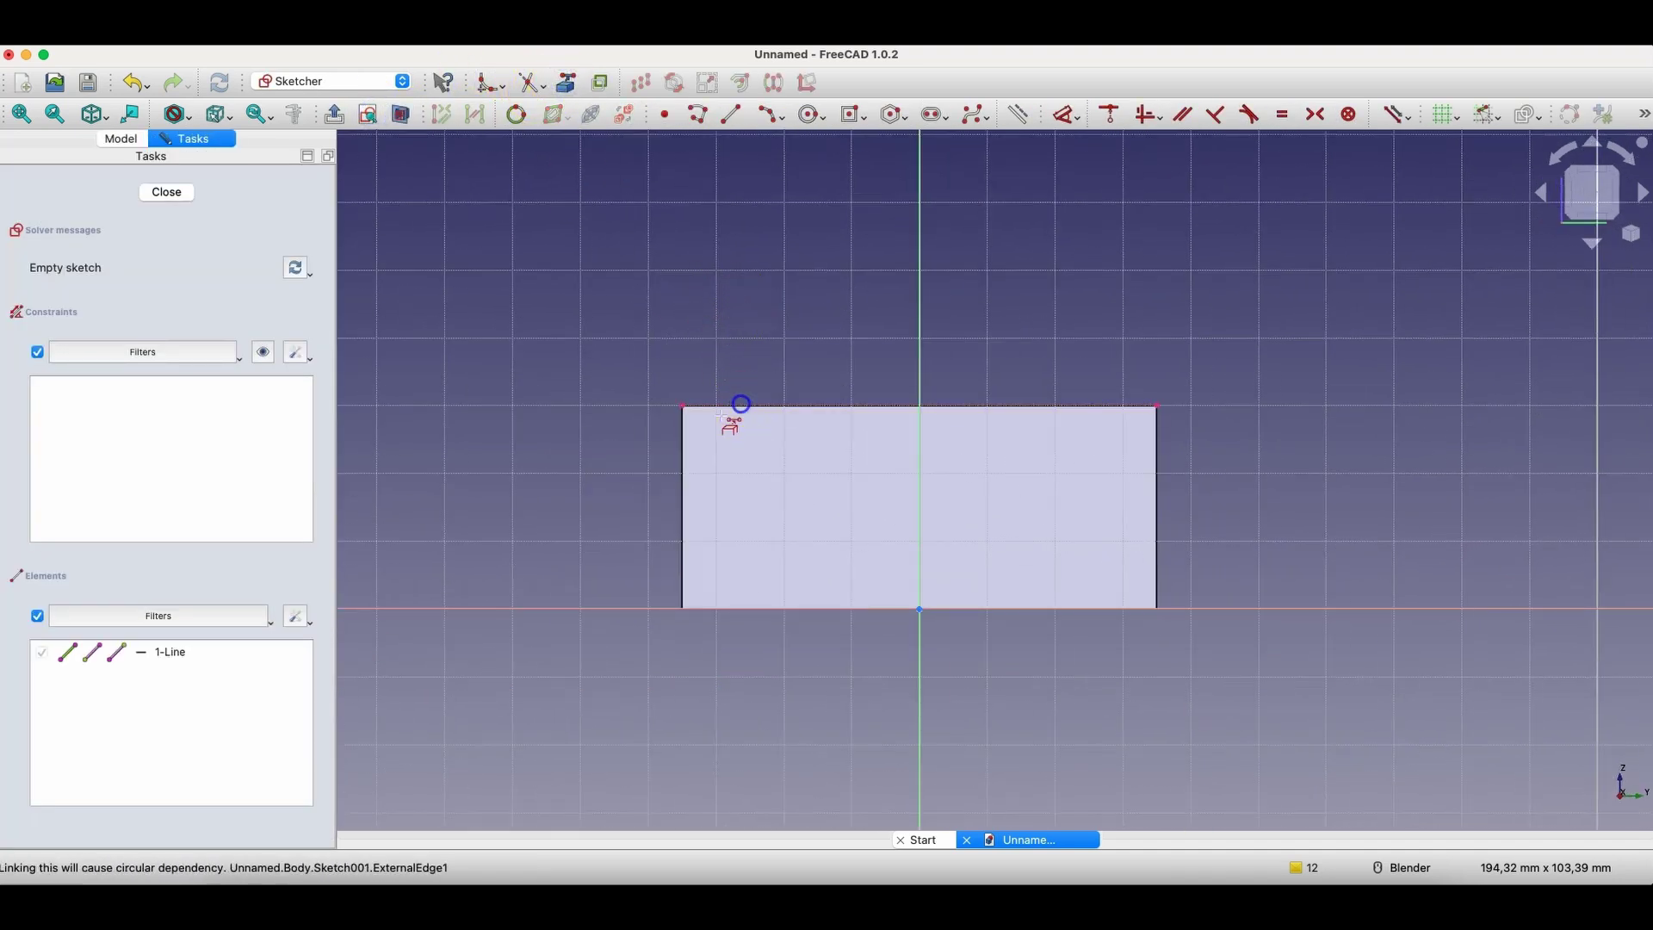
click(683, 447)
- Draw a 20 mm diameter circle near the face's top-left corner
click(812, 116)
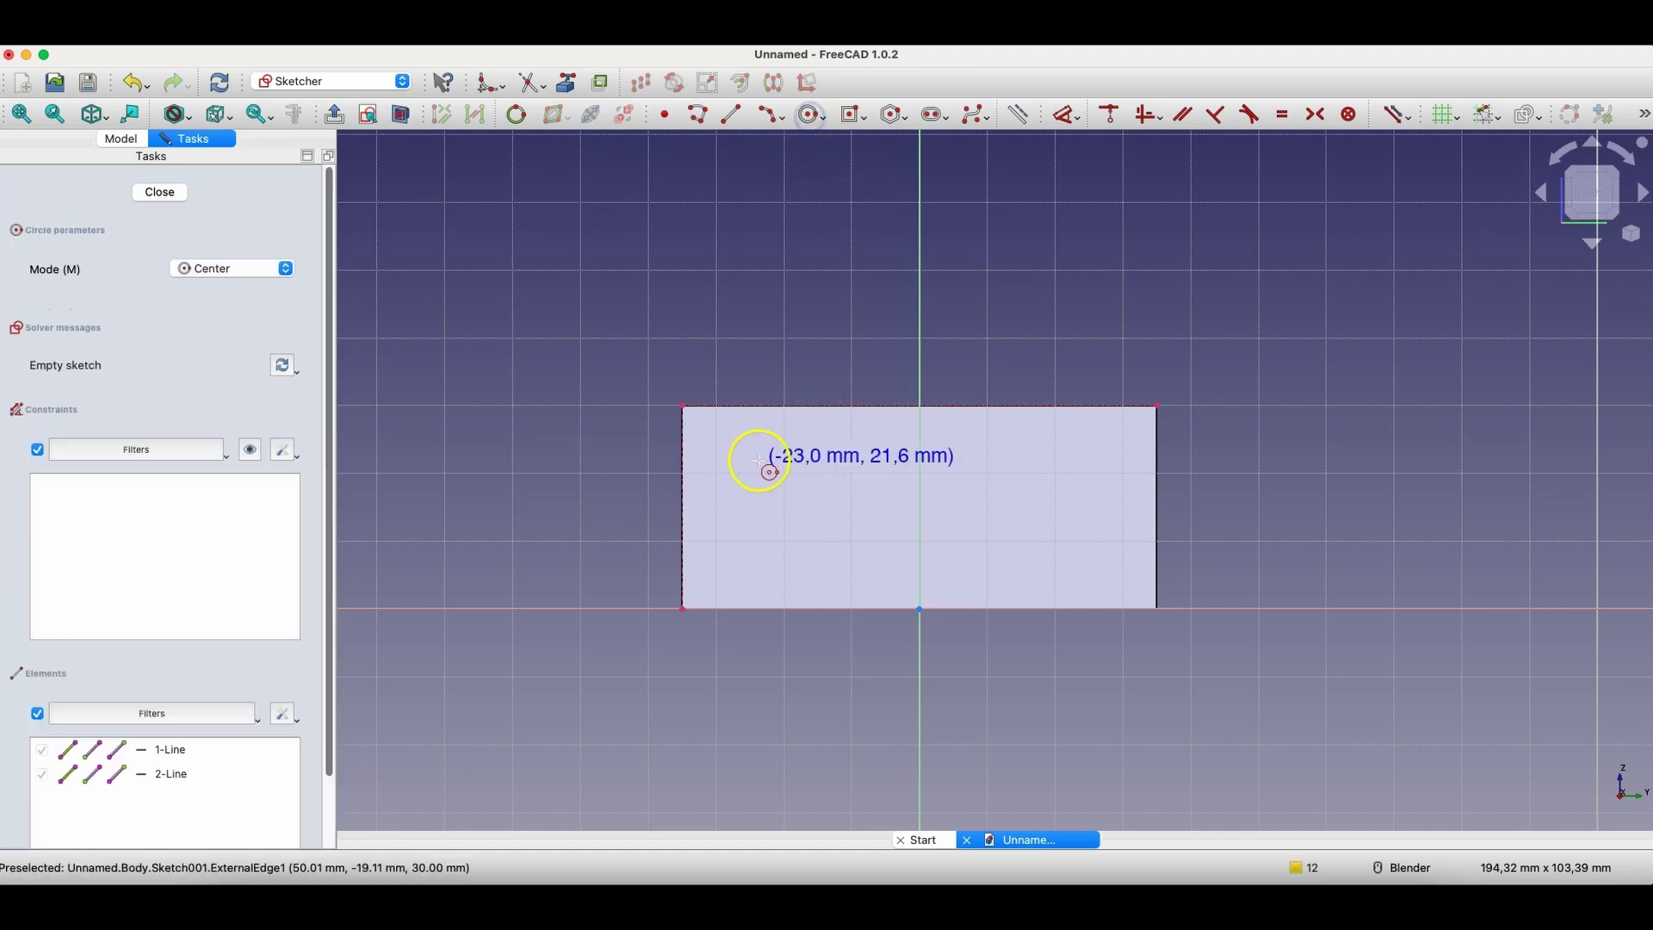
click(743, 462)
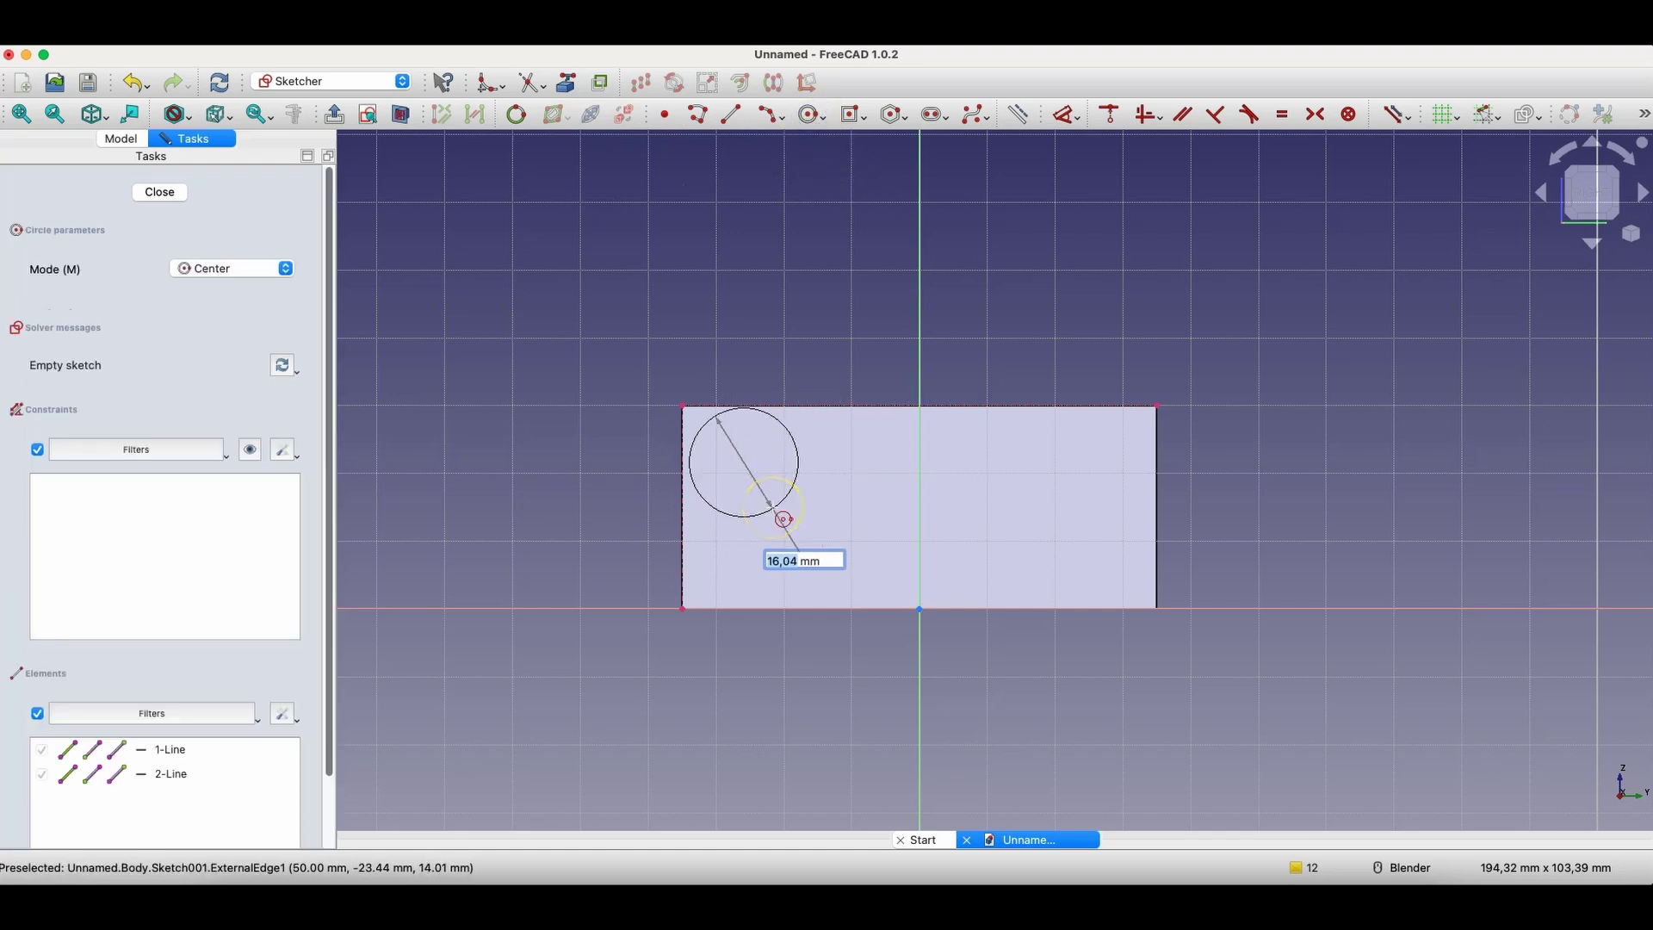
text(20)
key(Return)
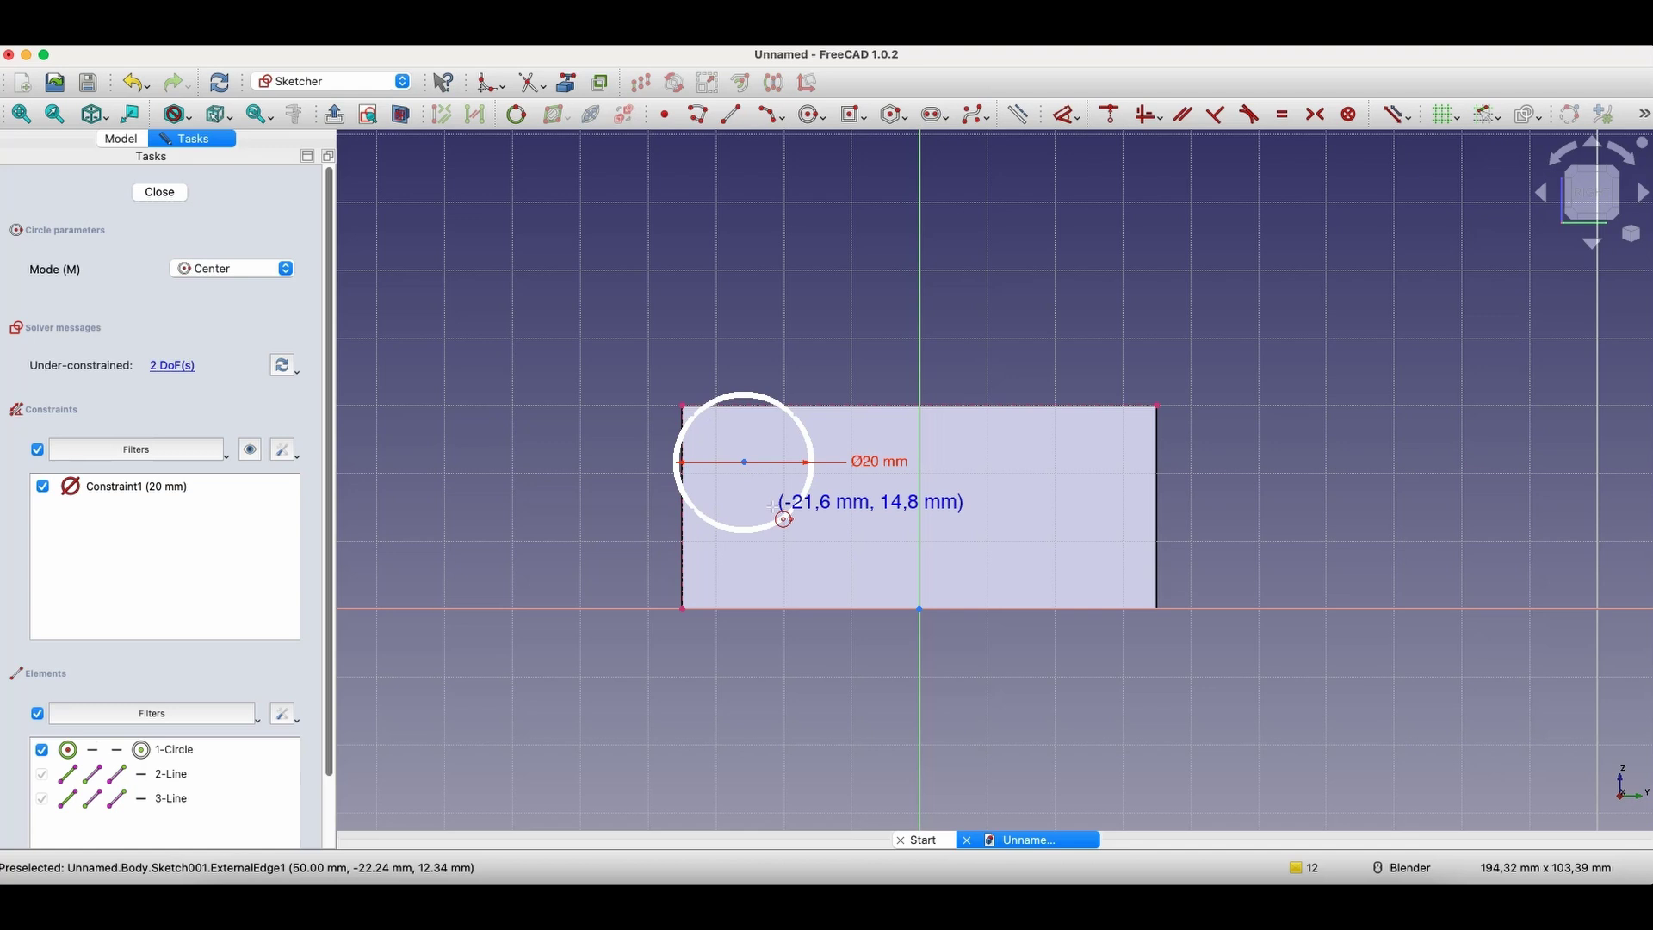
drag(746, 465, 768, 506)
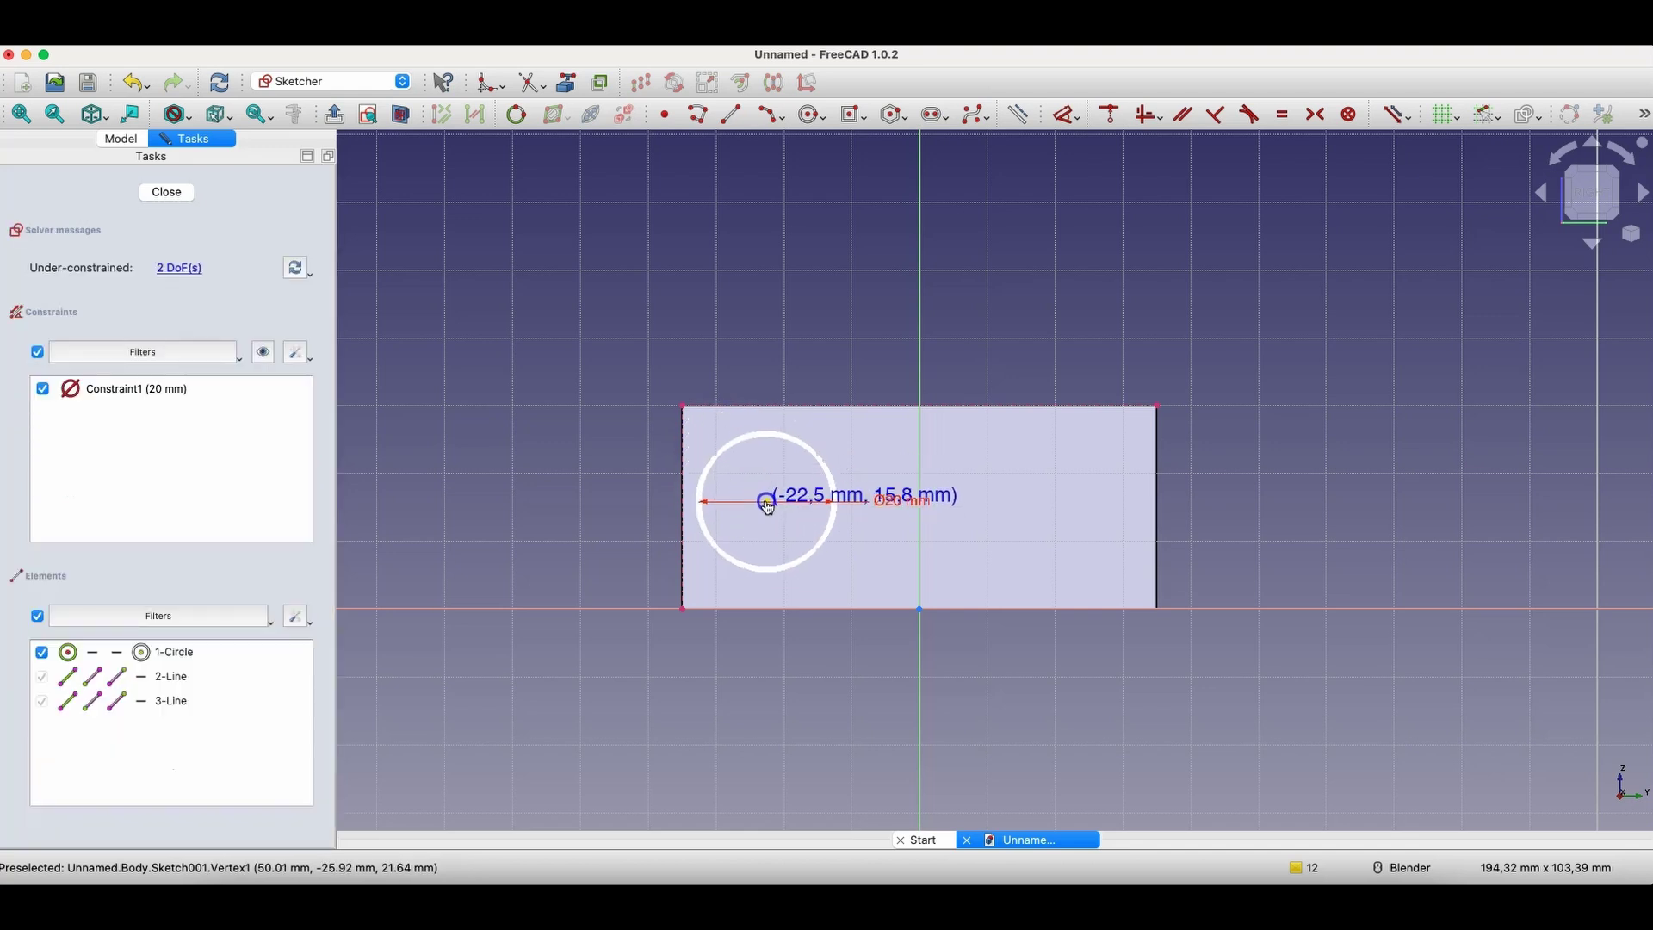
- Draw a line chain along the top edge, round the corner and partway down the left edge
click(700, 114)
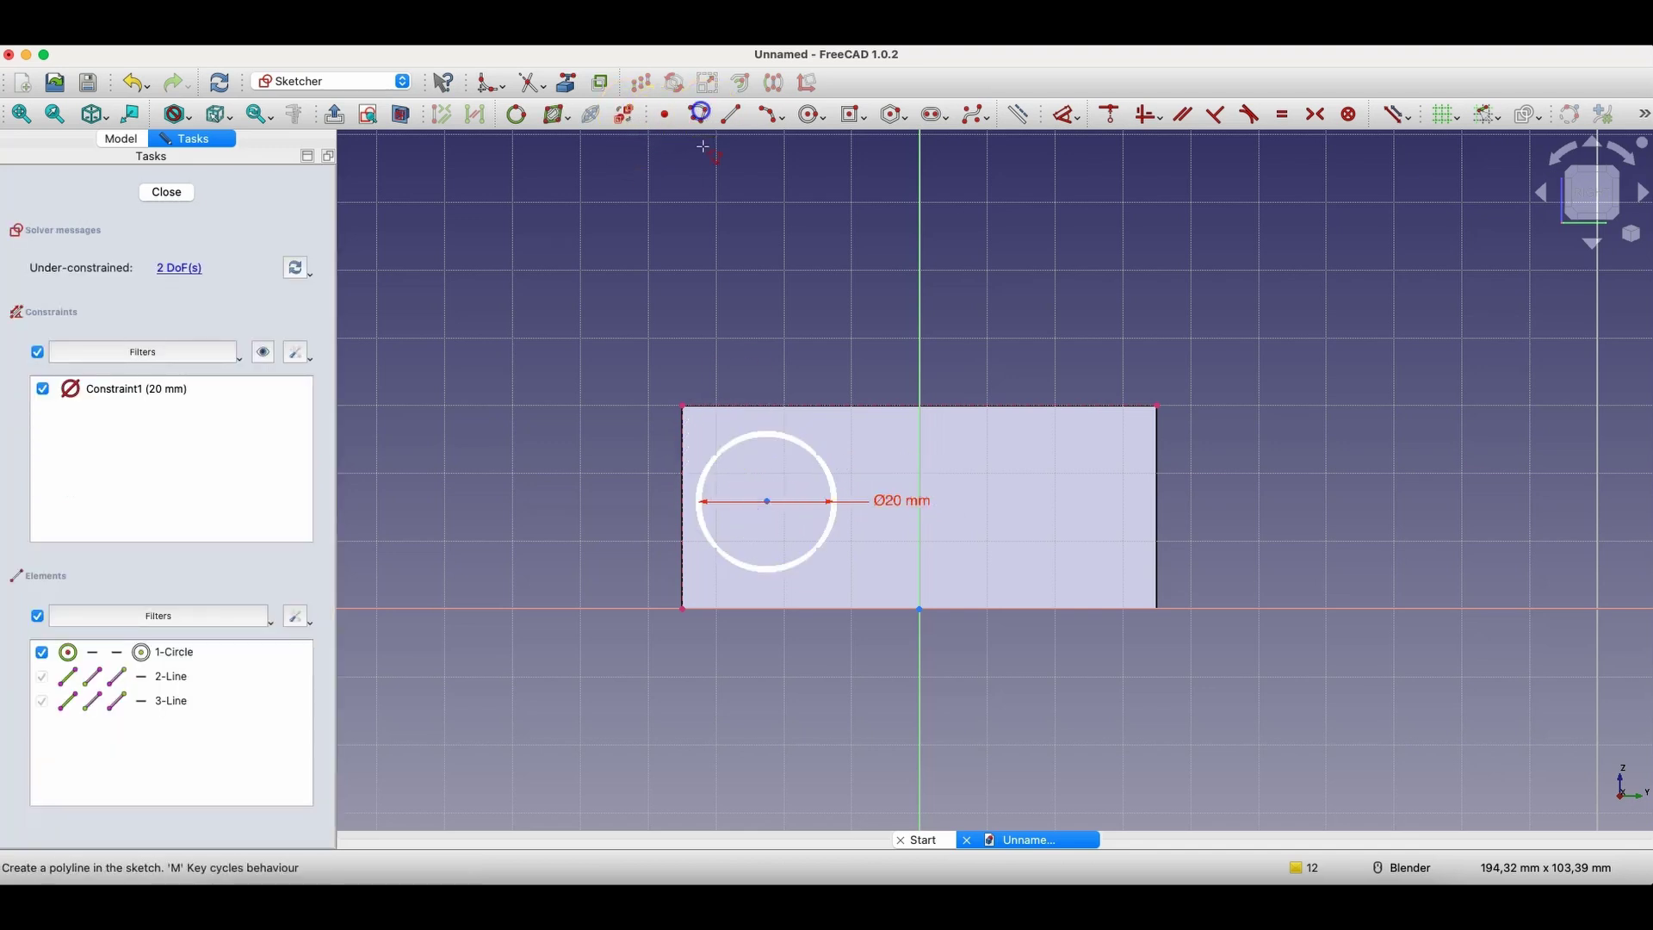
click(775, 405)
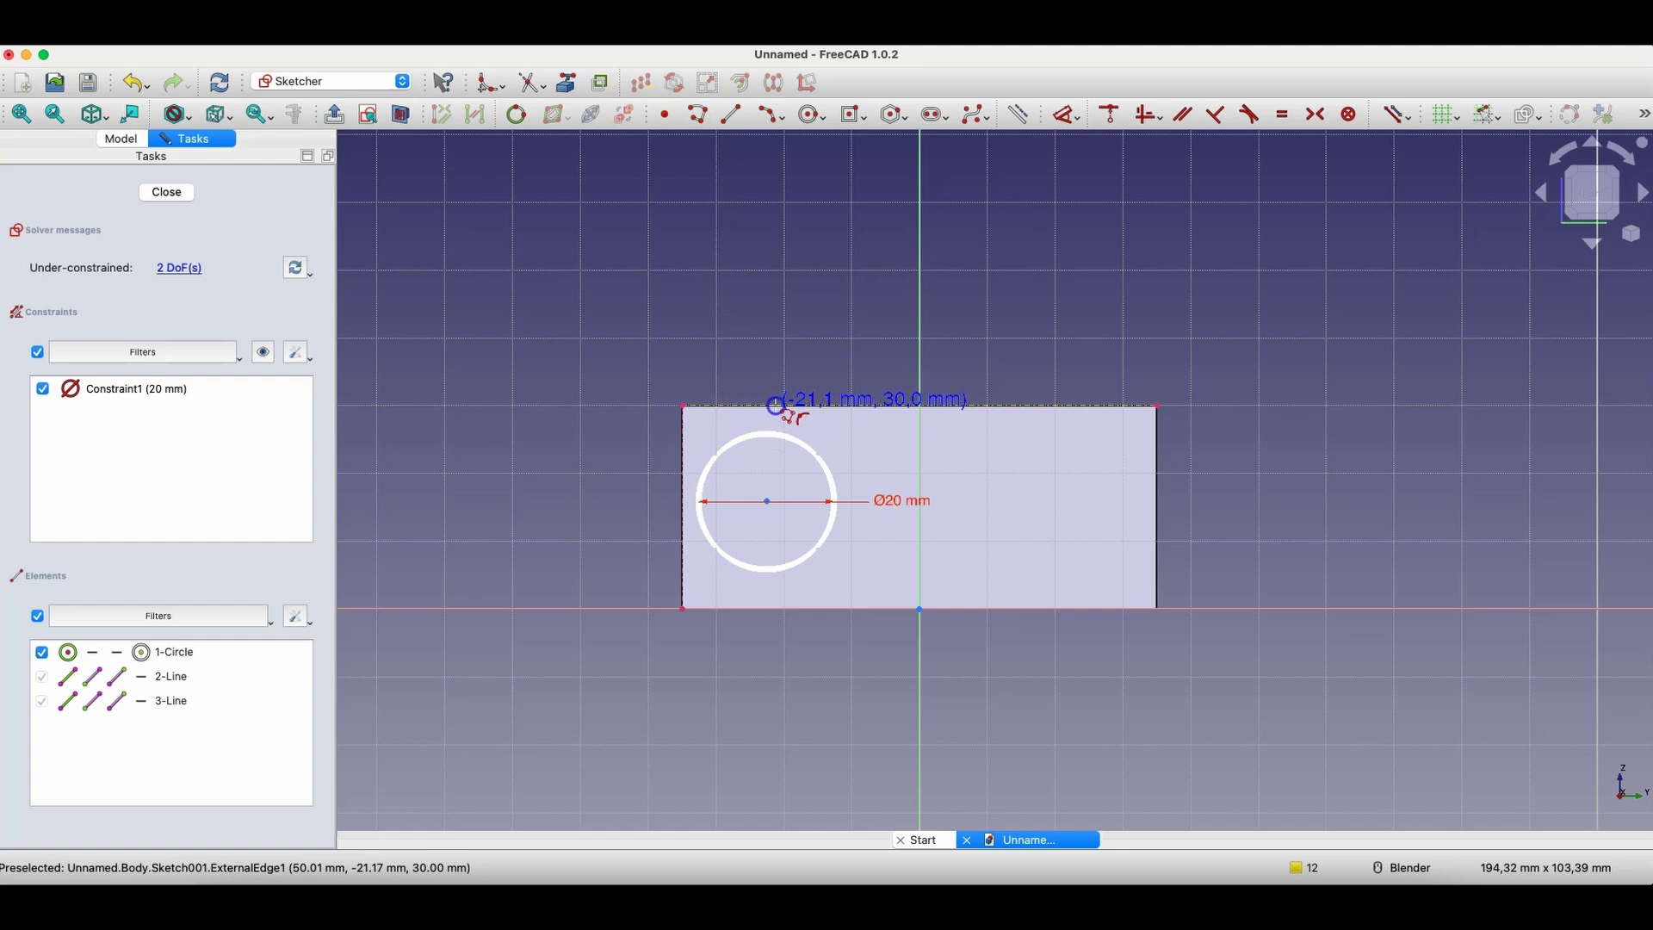
click(682, 404)
click(683, 503)
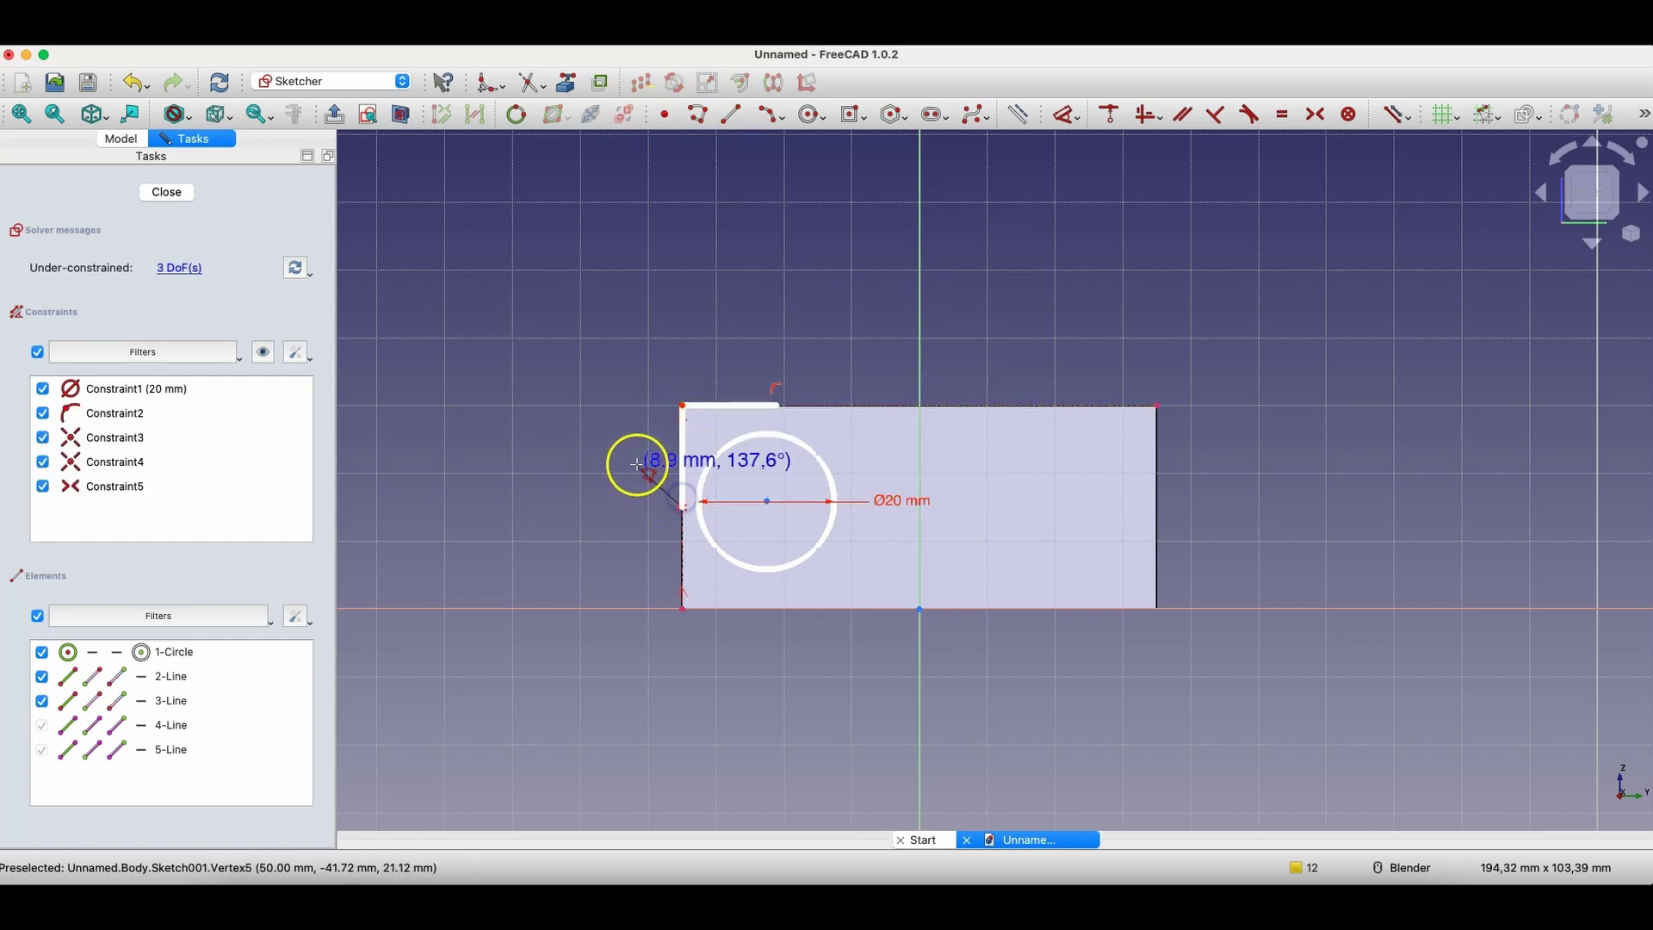
click(638, 465)
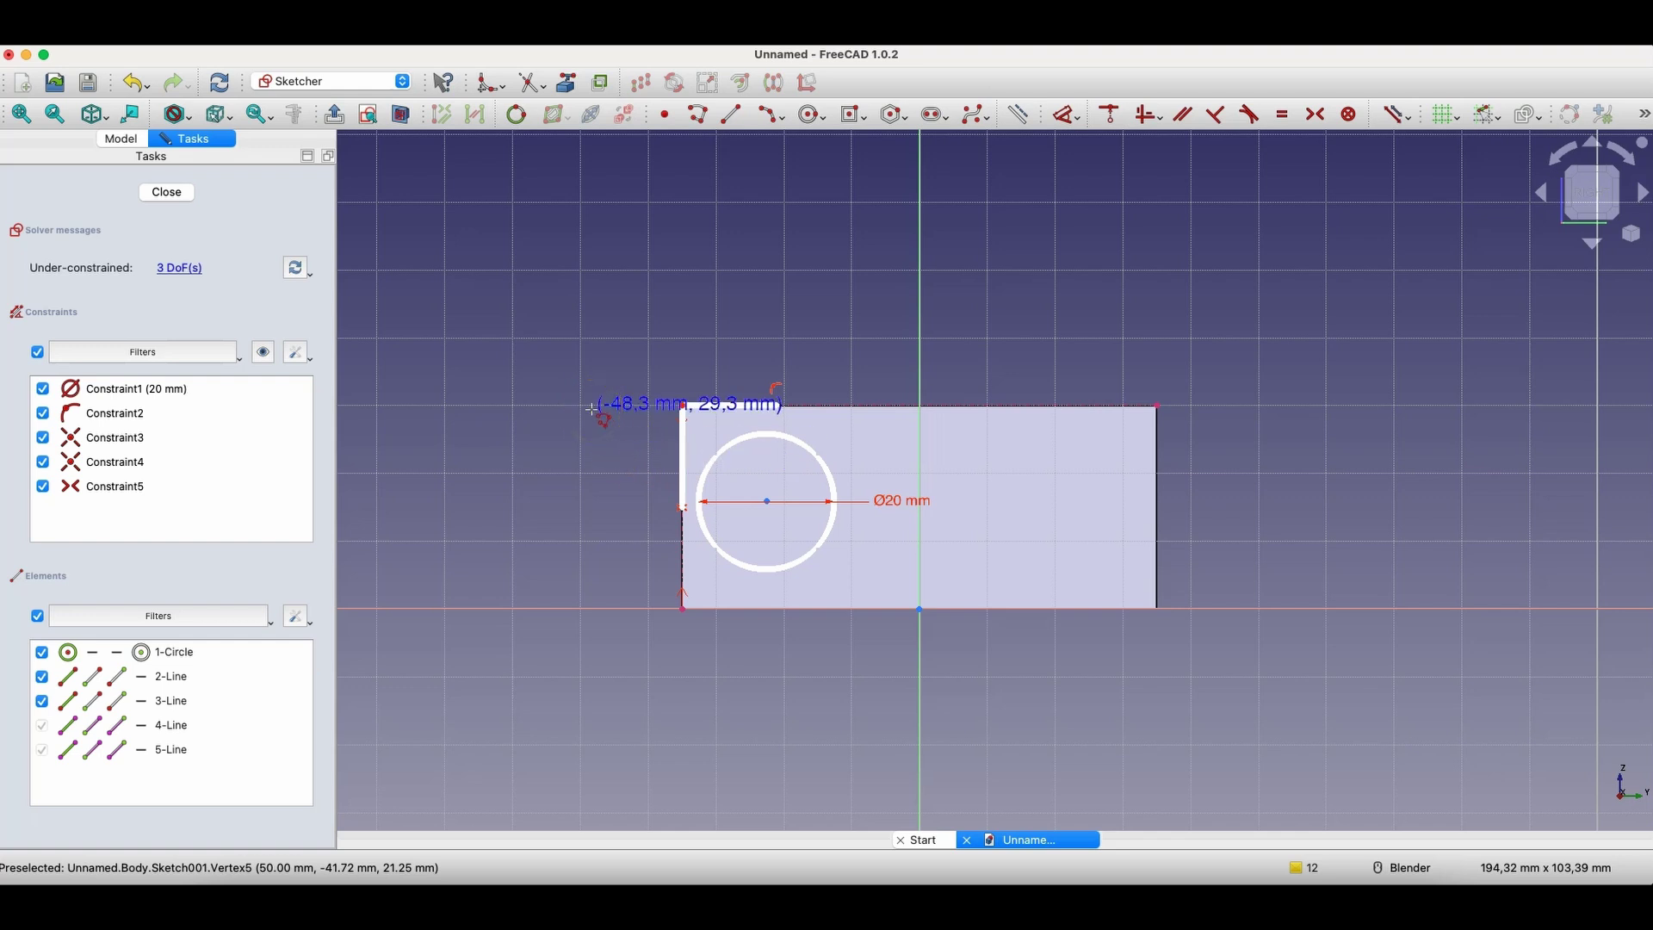
right_click(775, 295)
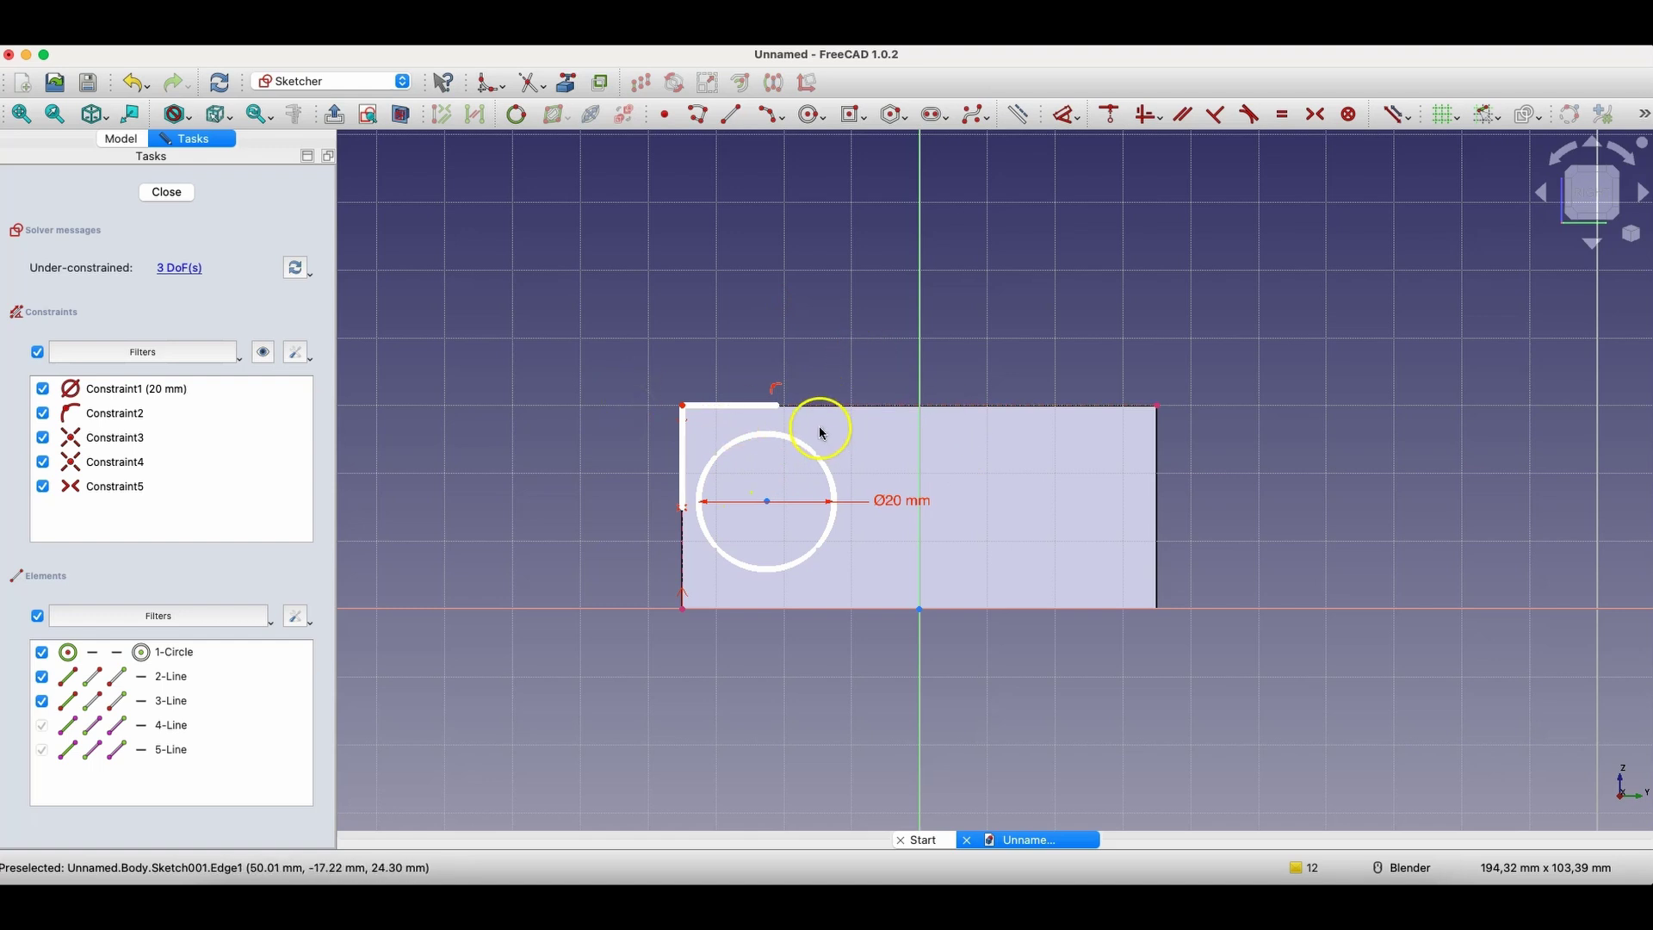
- Make the circle tangent to the top line and delete the unwanted Constraint5
click(768, 432)
click(777, 405)
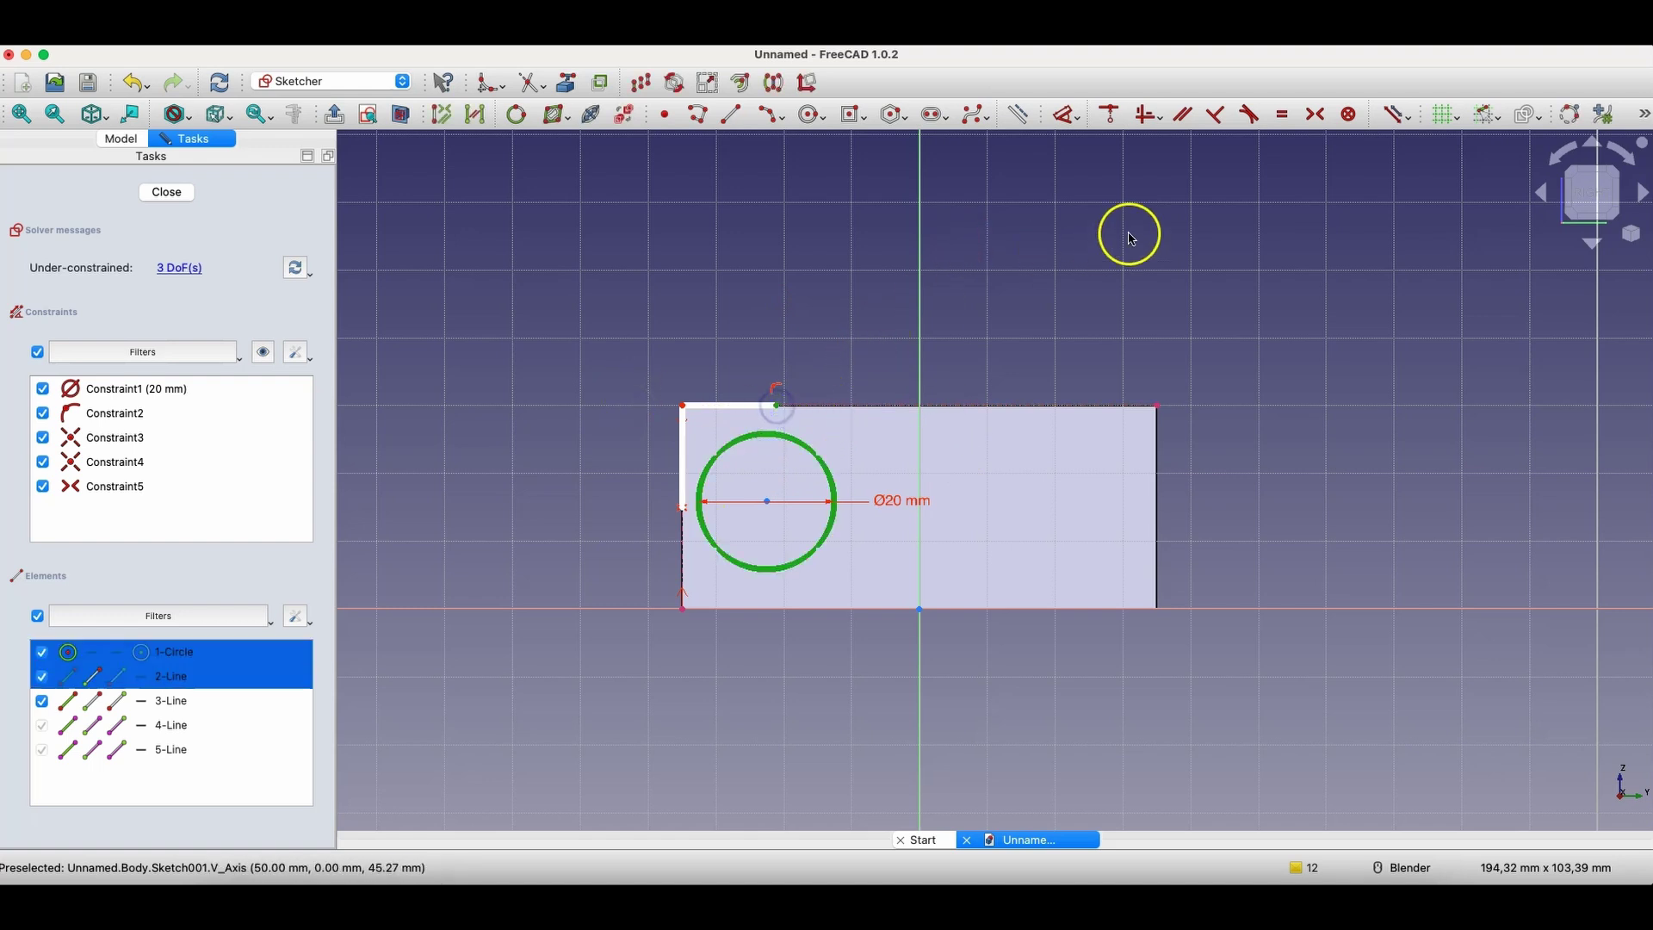
click(1250, 114)
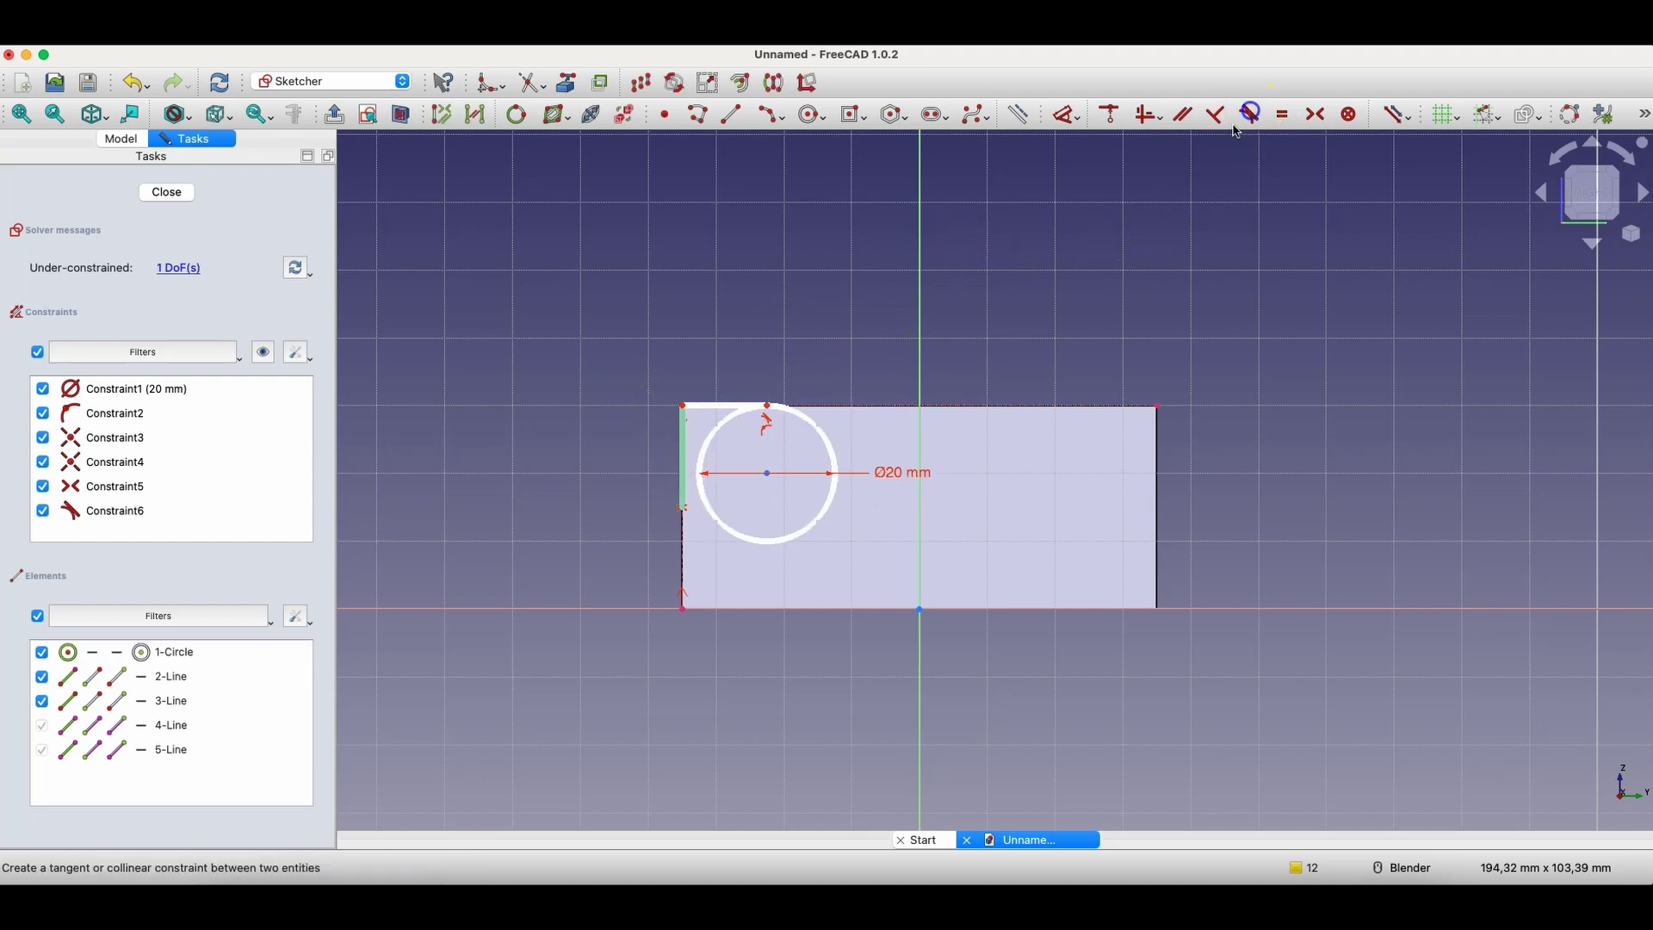
click(701, 498)
right_click(656, 505)
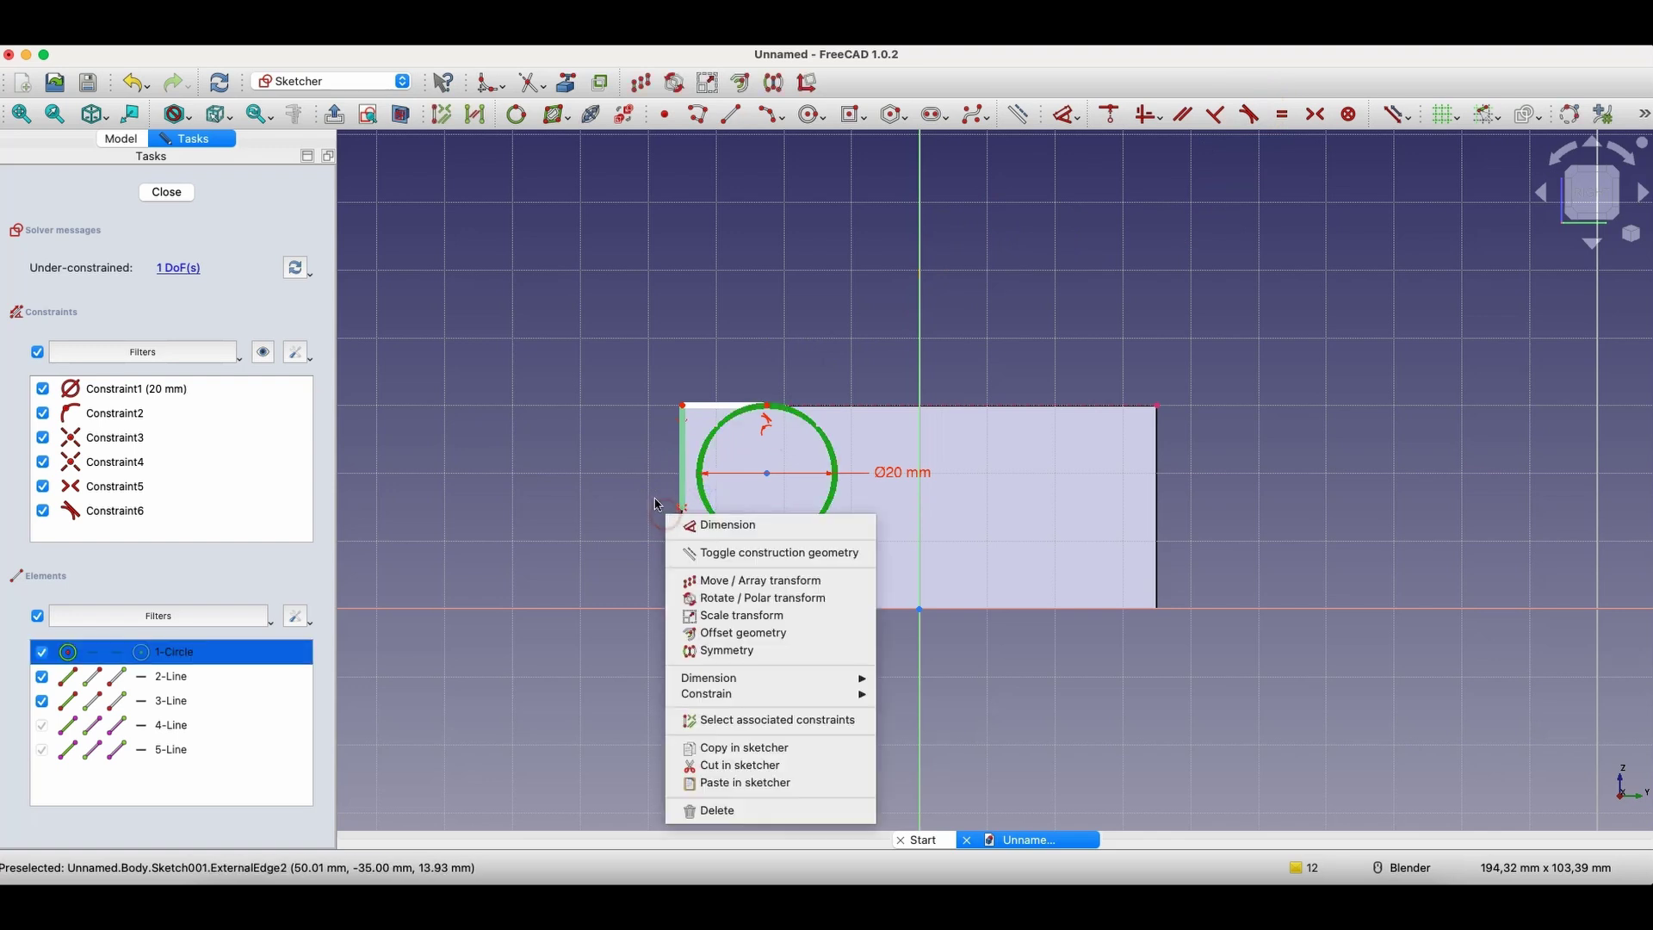
key(Escape)
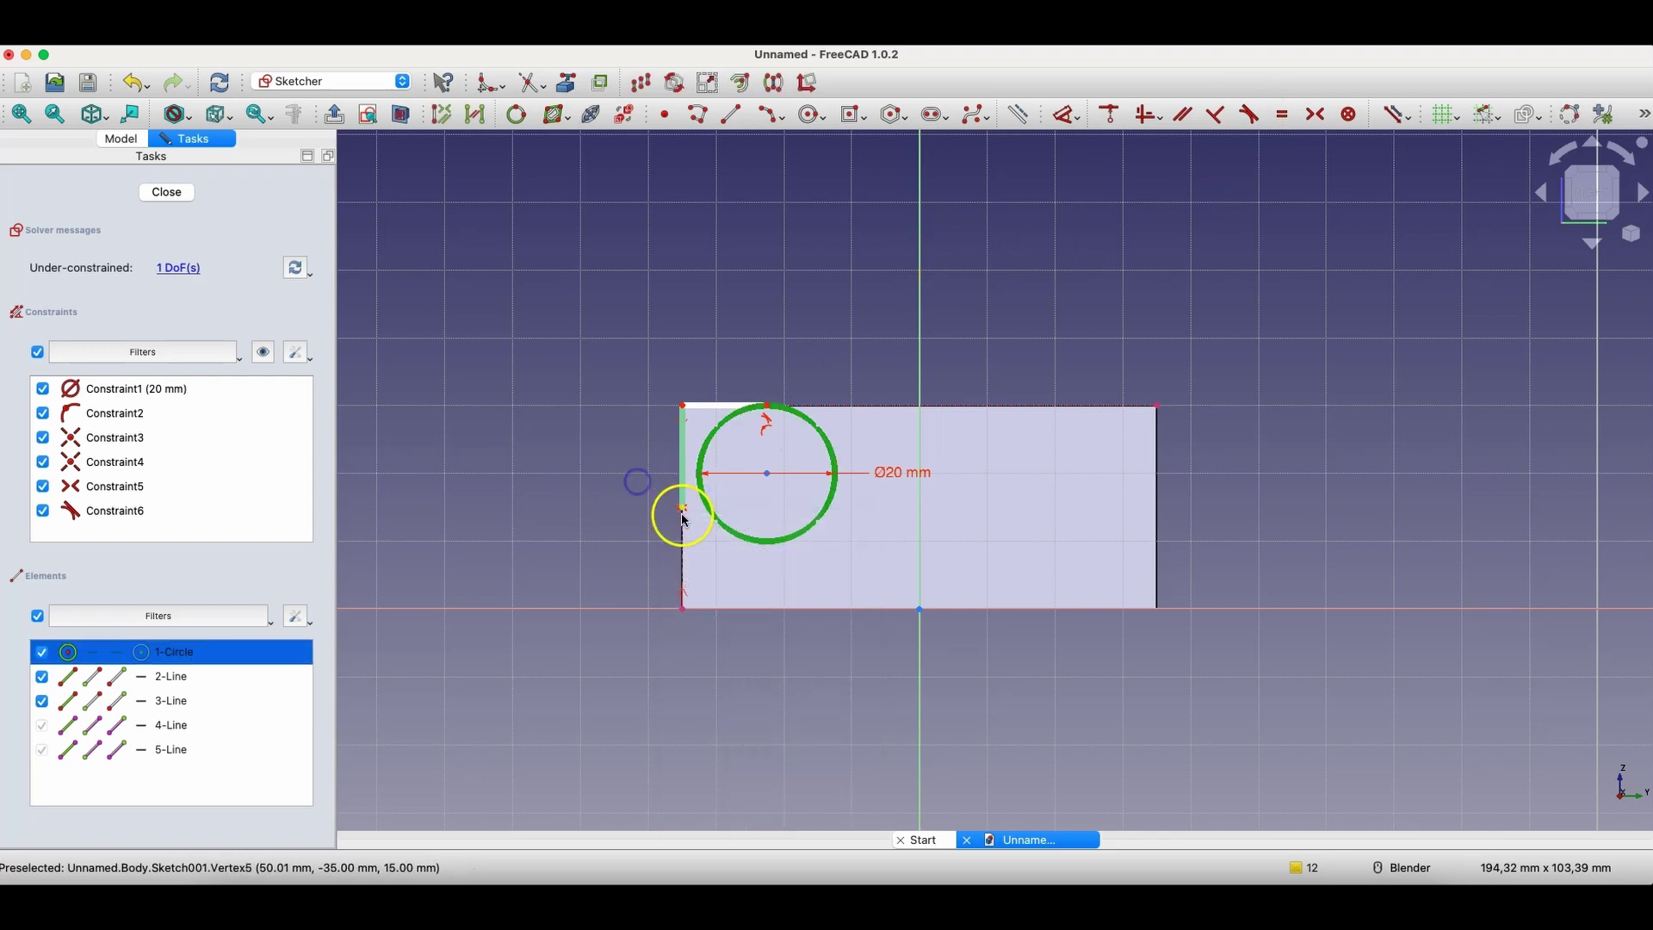
click(99, 460)
click(105, 488)
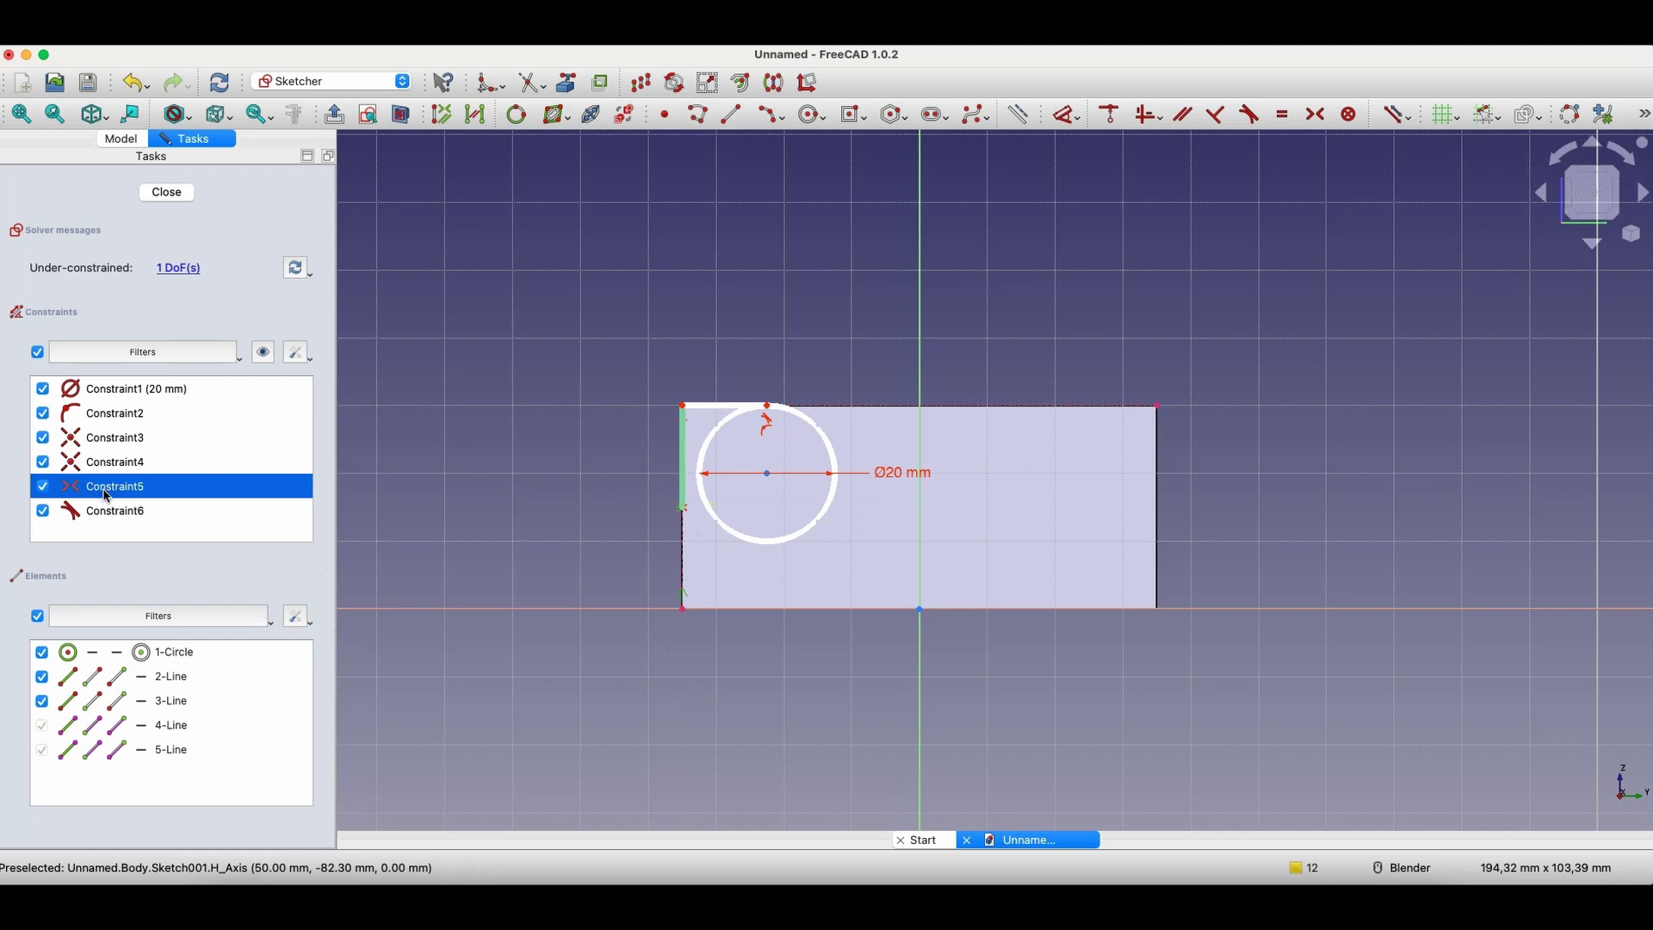
key(Delete)
- Make the circle tangent to the left line and constrain the slanted line vertical
click(707, 505)
click(684, 509)
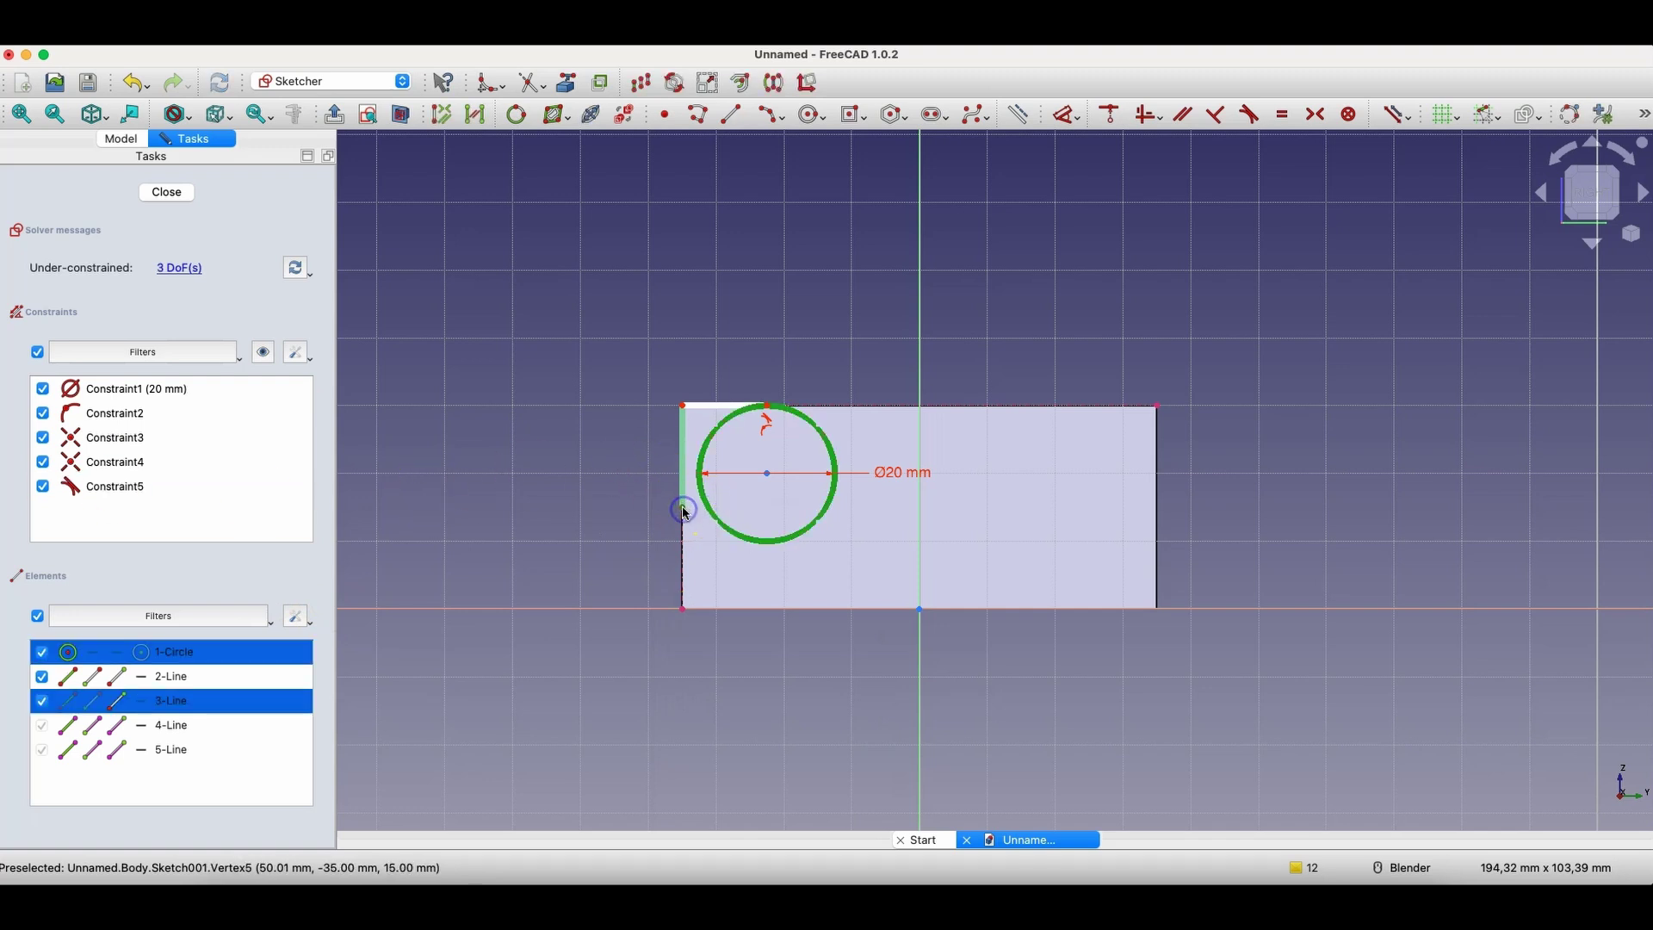
key(t)
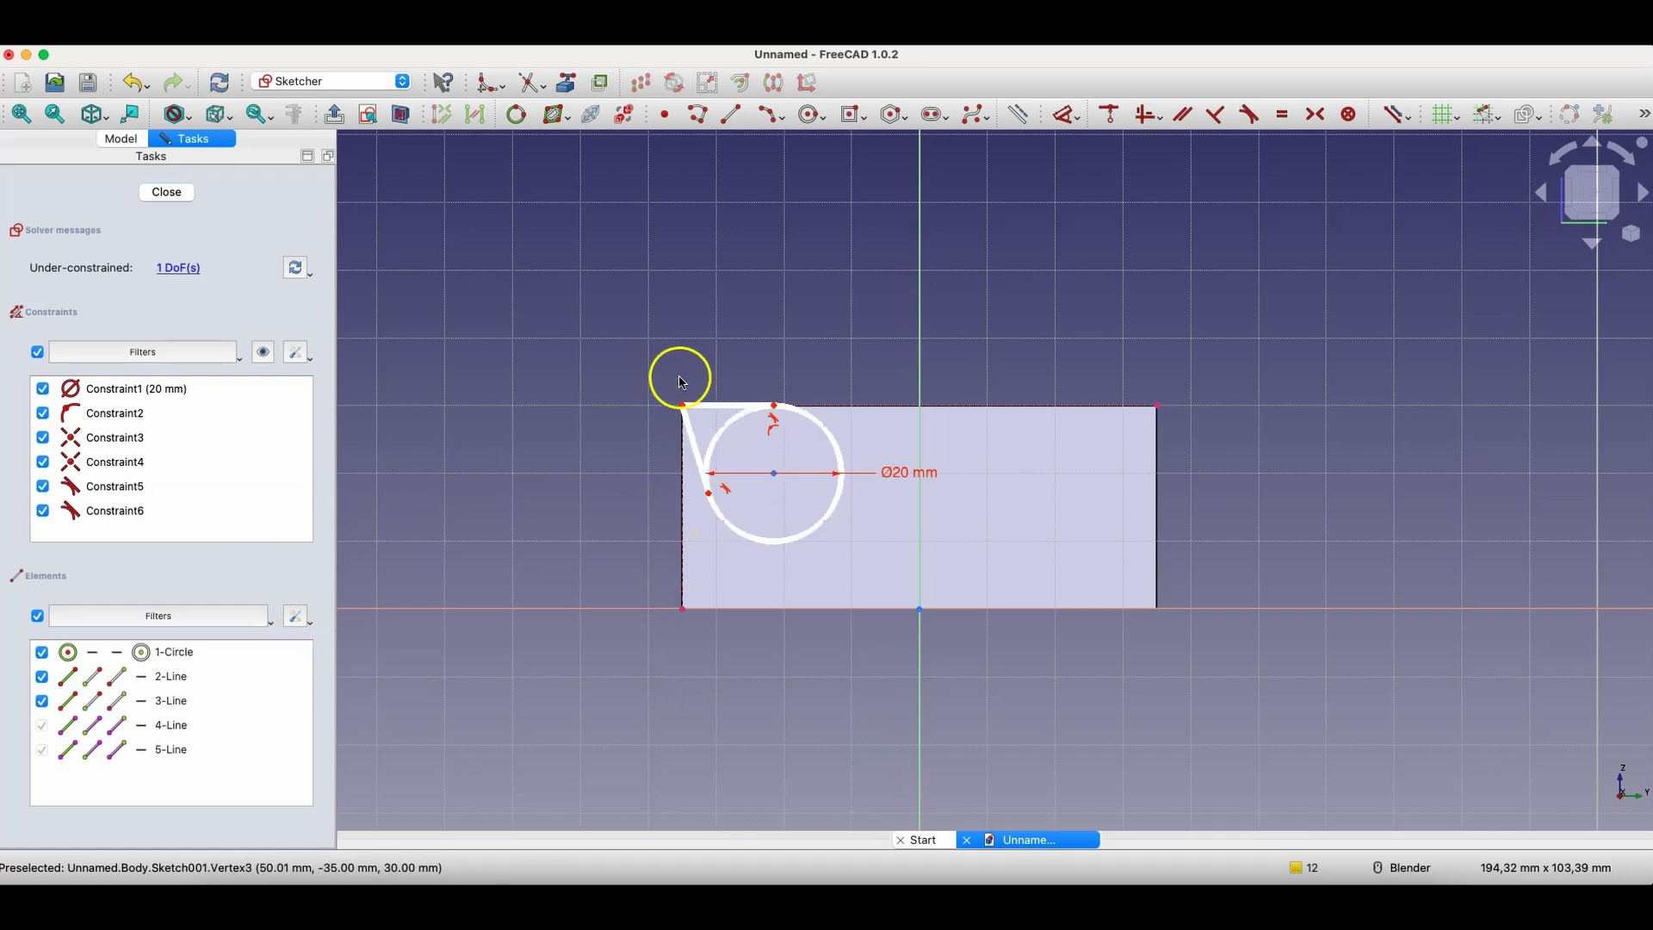
click(698, 449)
scroll(692, 430, up, 3)
click(691, 449)
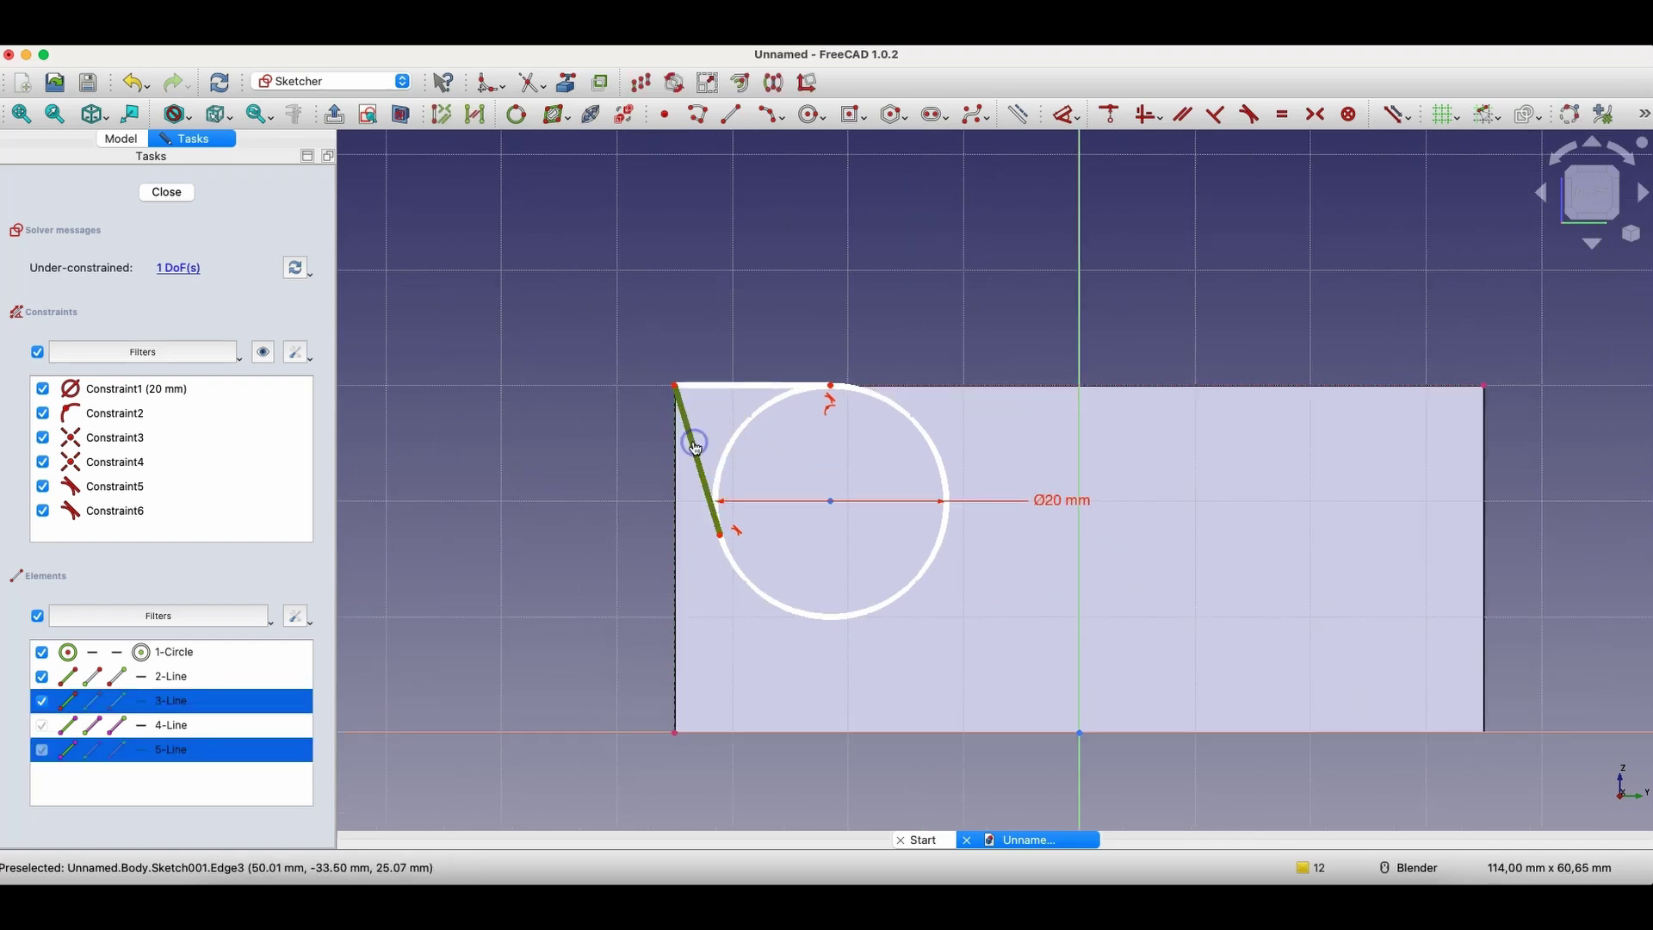
key(v)
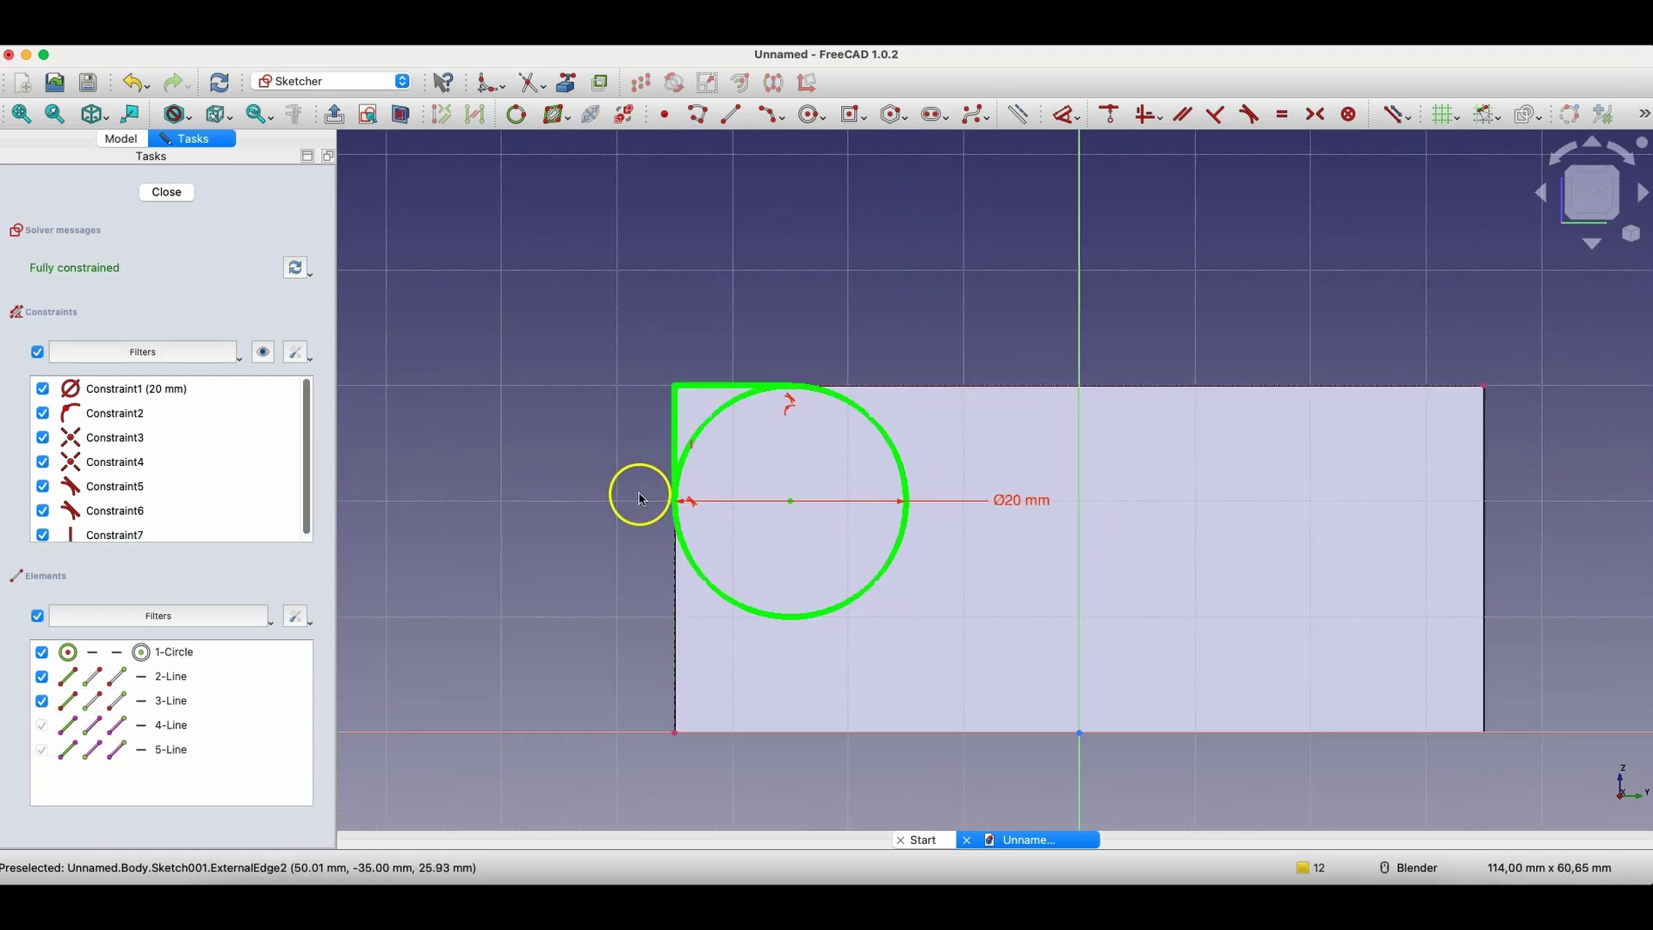
- Trim the circle to the corner quarter arc and close the sketch
click(532, 82)
click(872, 417)
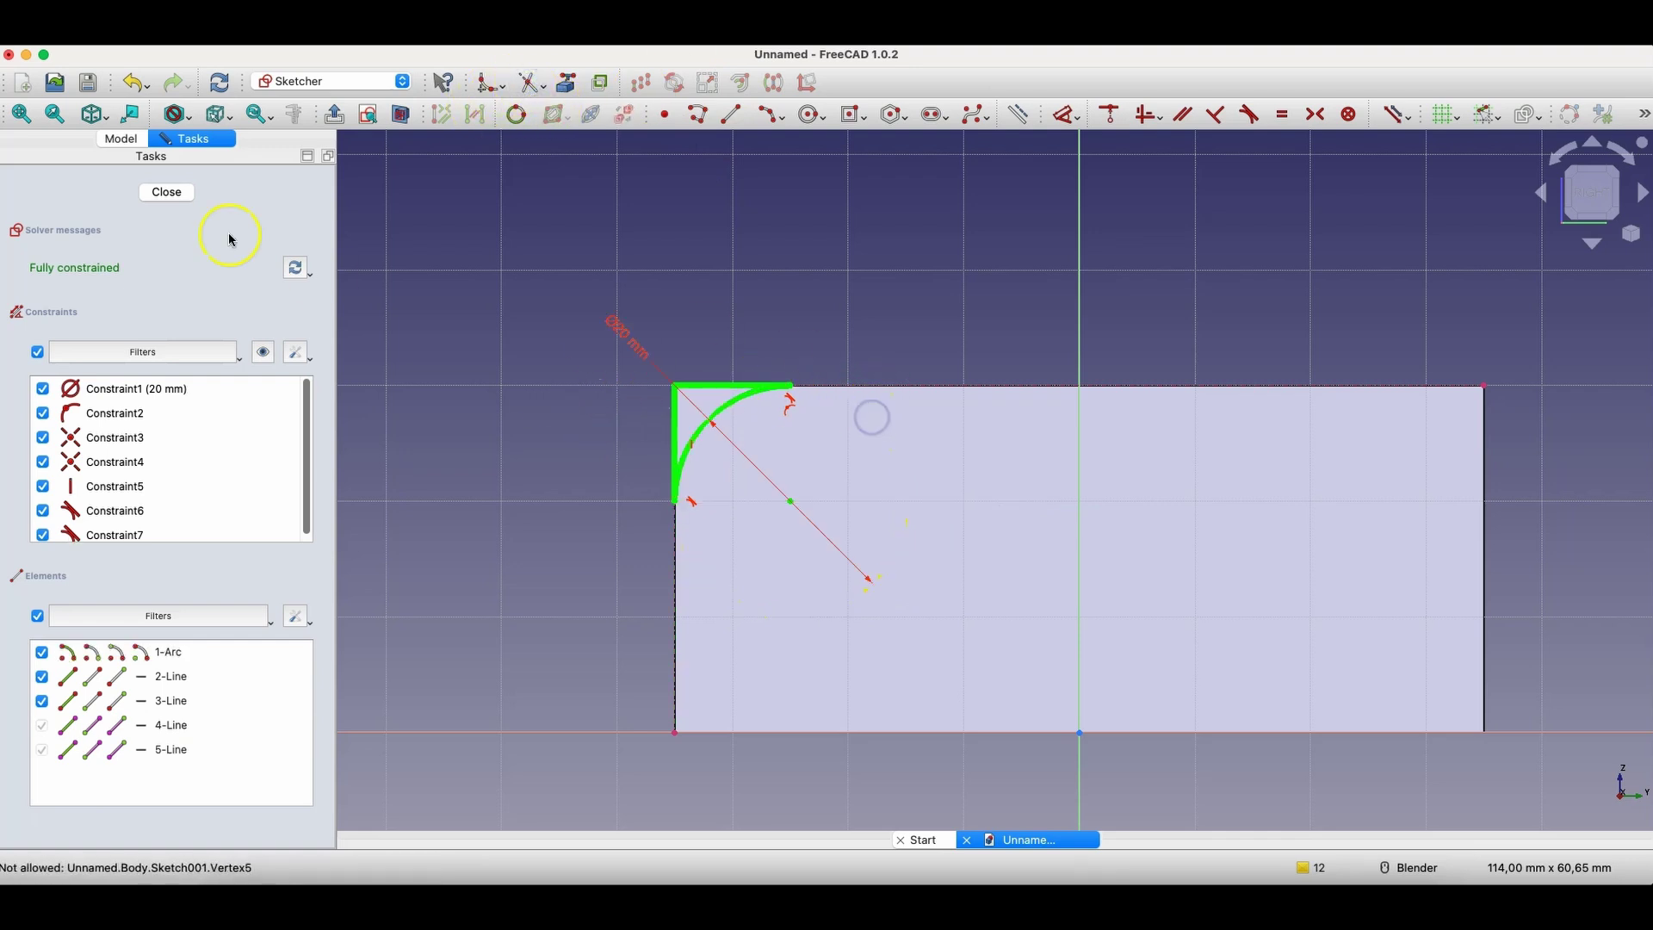
click(166, 191)
middle_drag(608, 498, 1199, 627)
- Start a sketch on the block's other end face, referencing its top and right edges
click(567, 480)
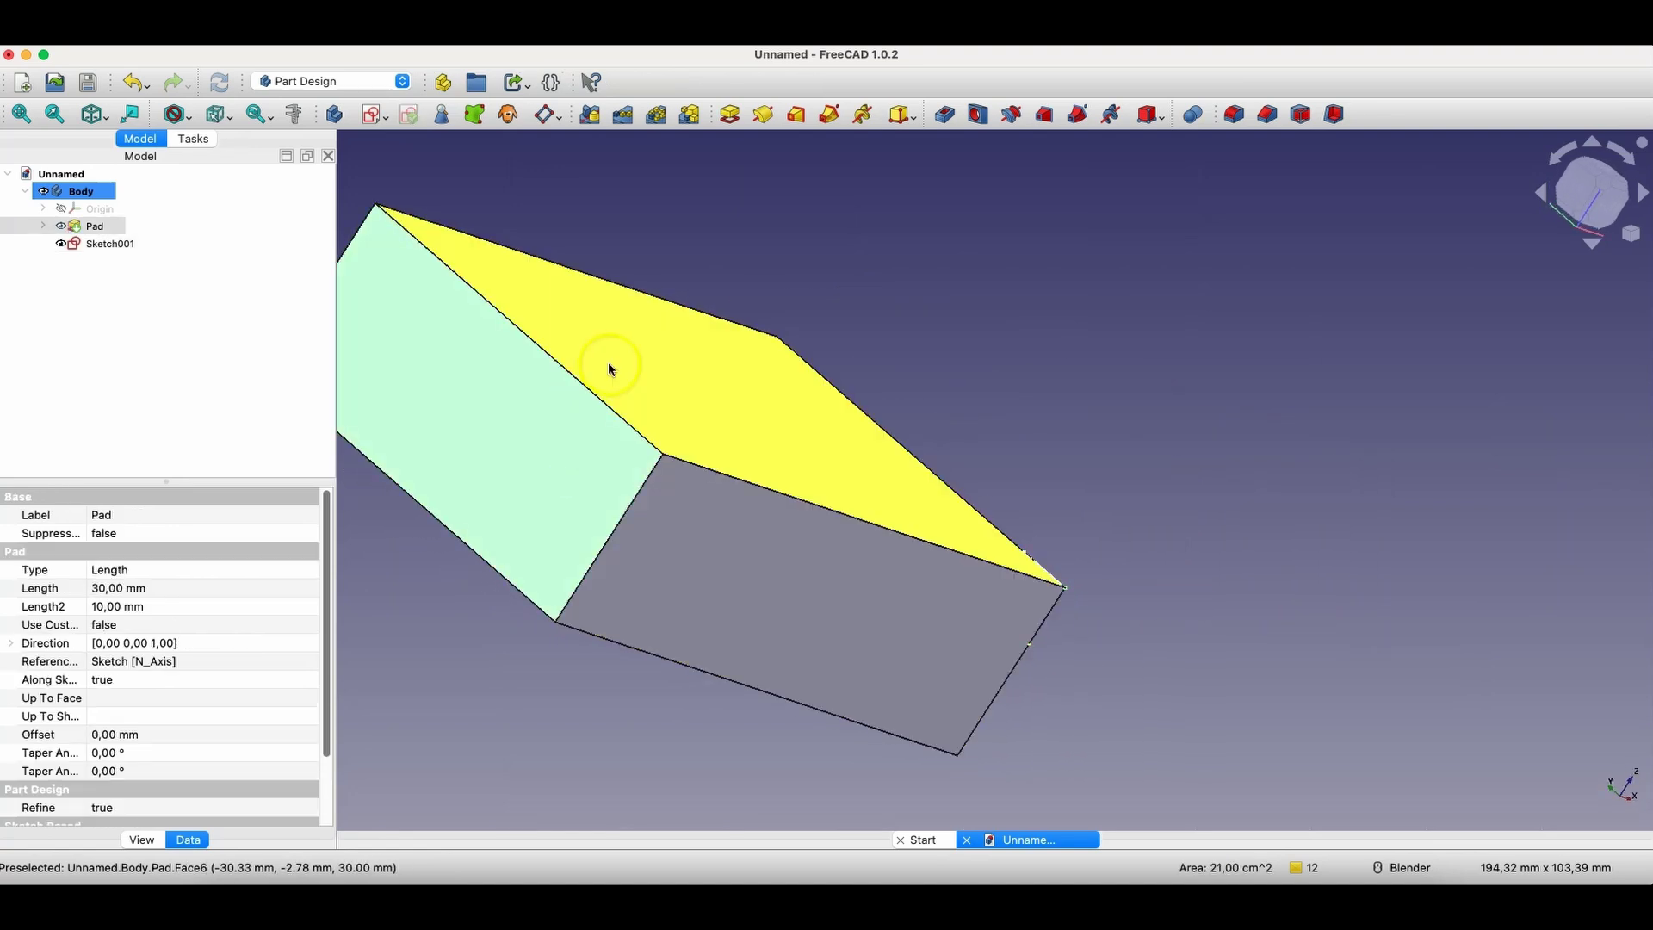
click(373, 115)
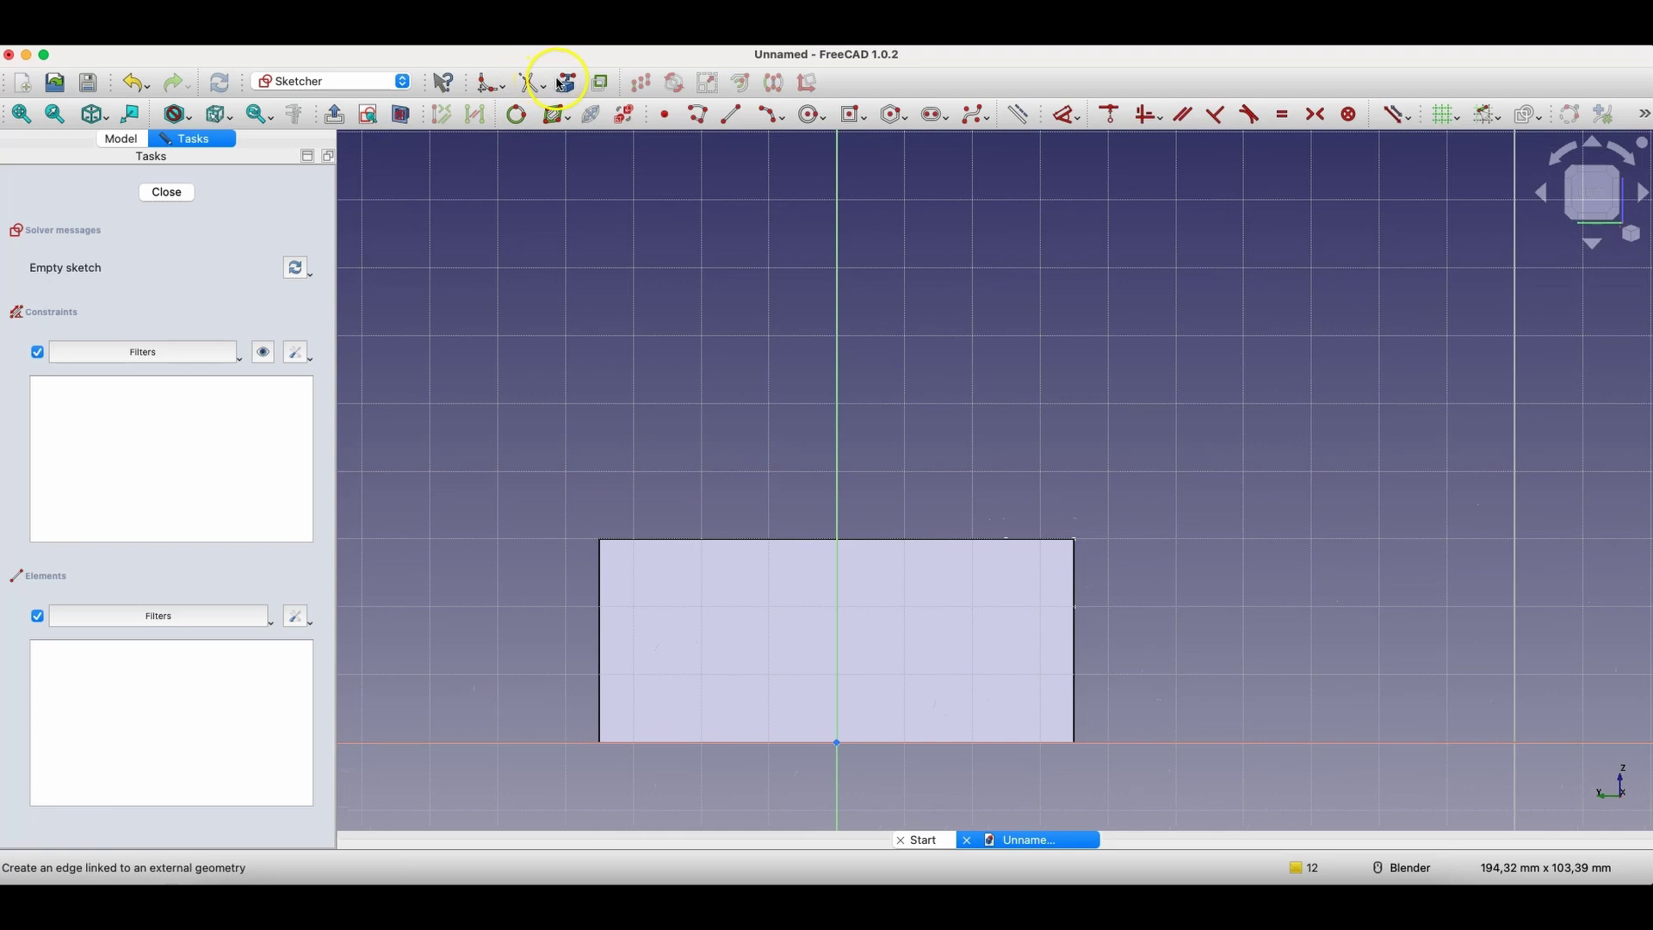
click(563, 82)
click(967, 540)
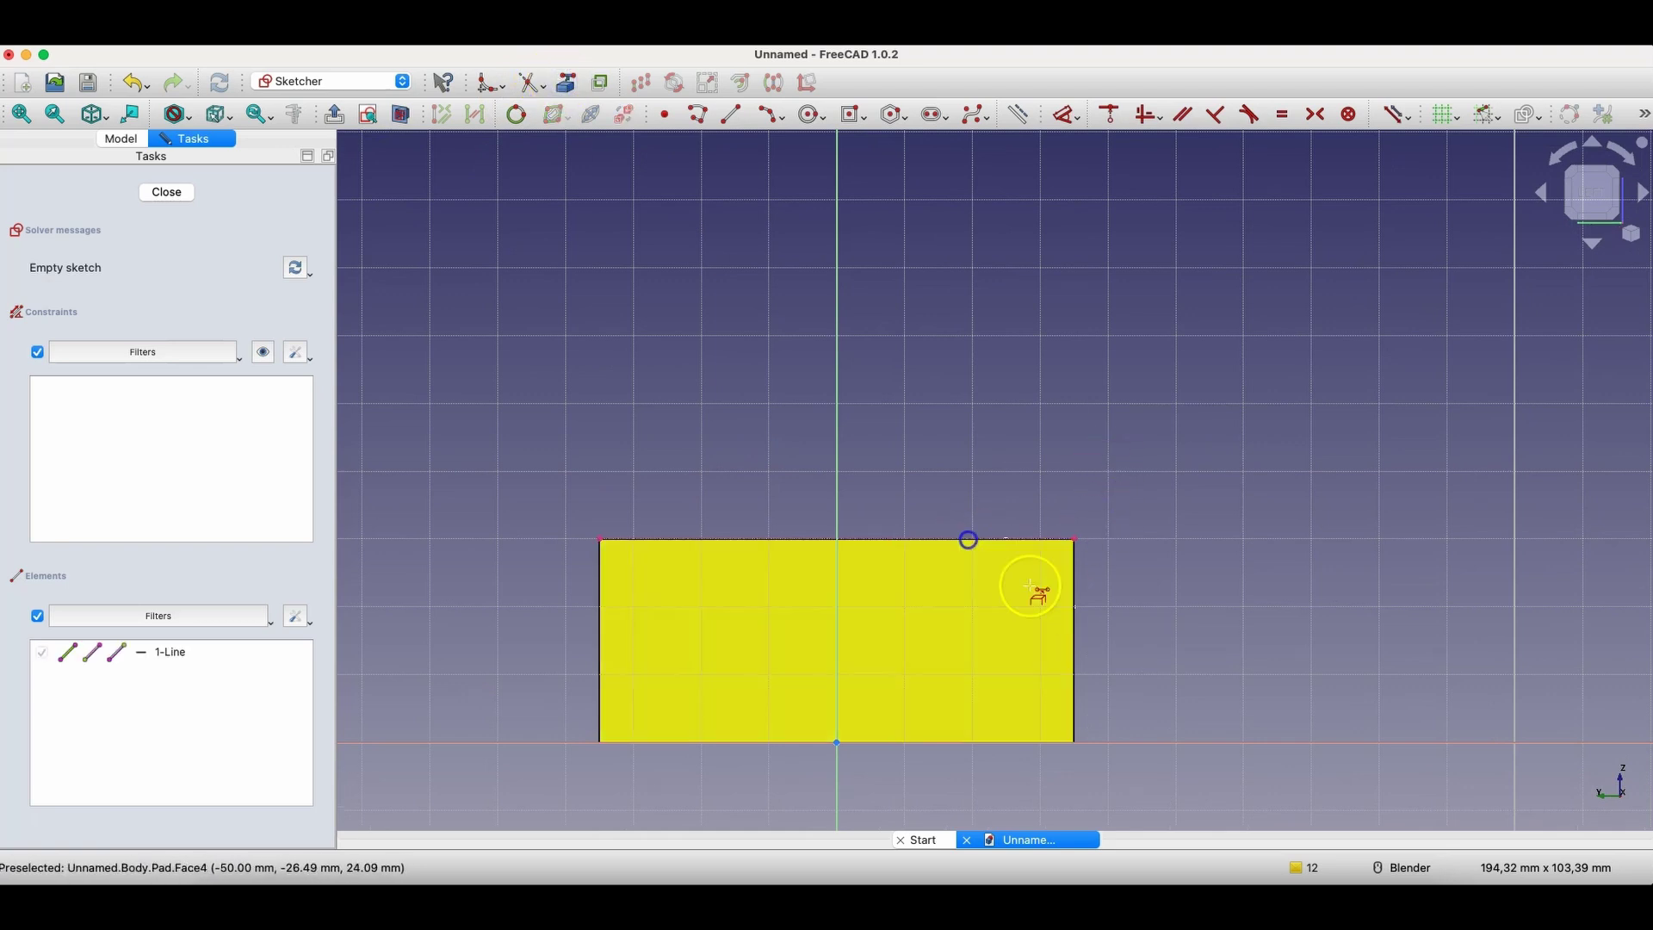
click(1075, 632)
- Draw a small circle and a line chain around the face's top-right corner
click(812, 115)
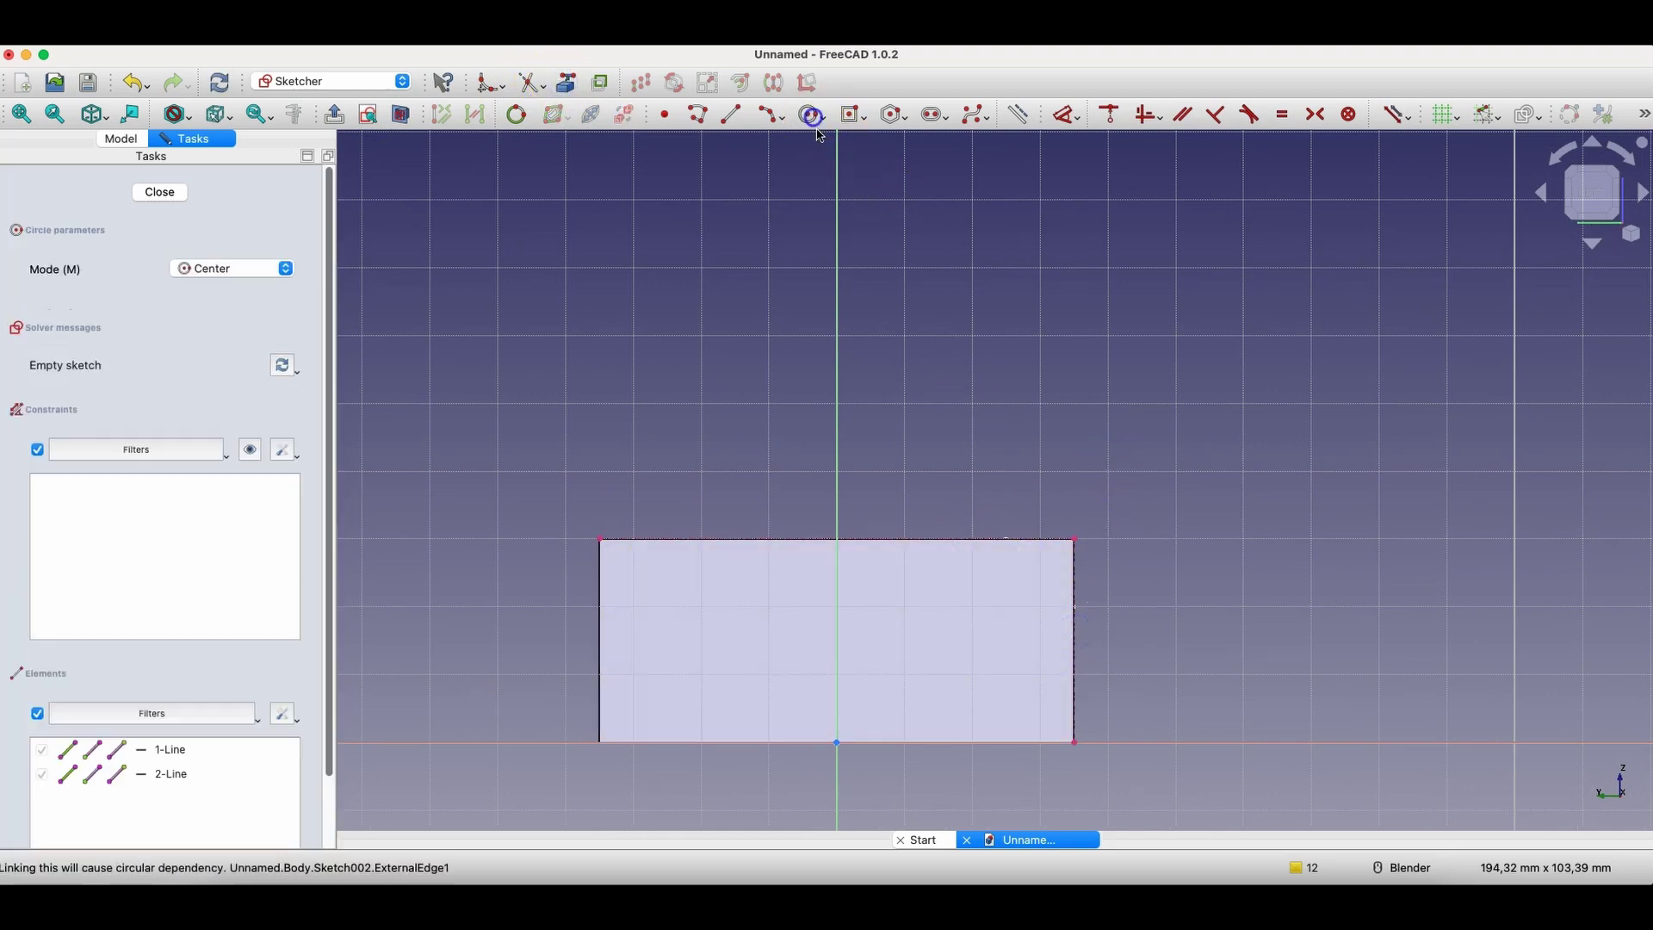
click(978, 618)
click(1017, 587)
click(698, 114)
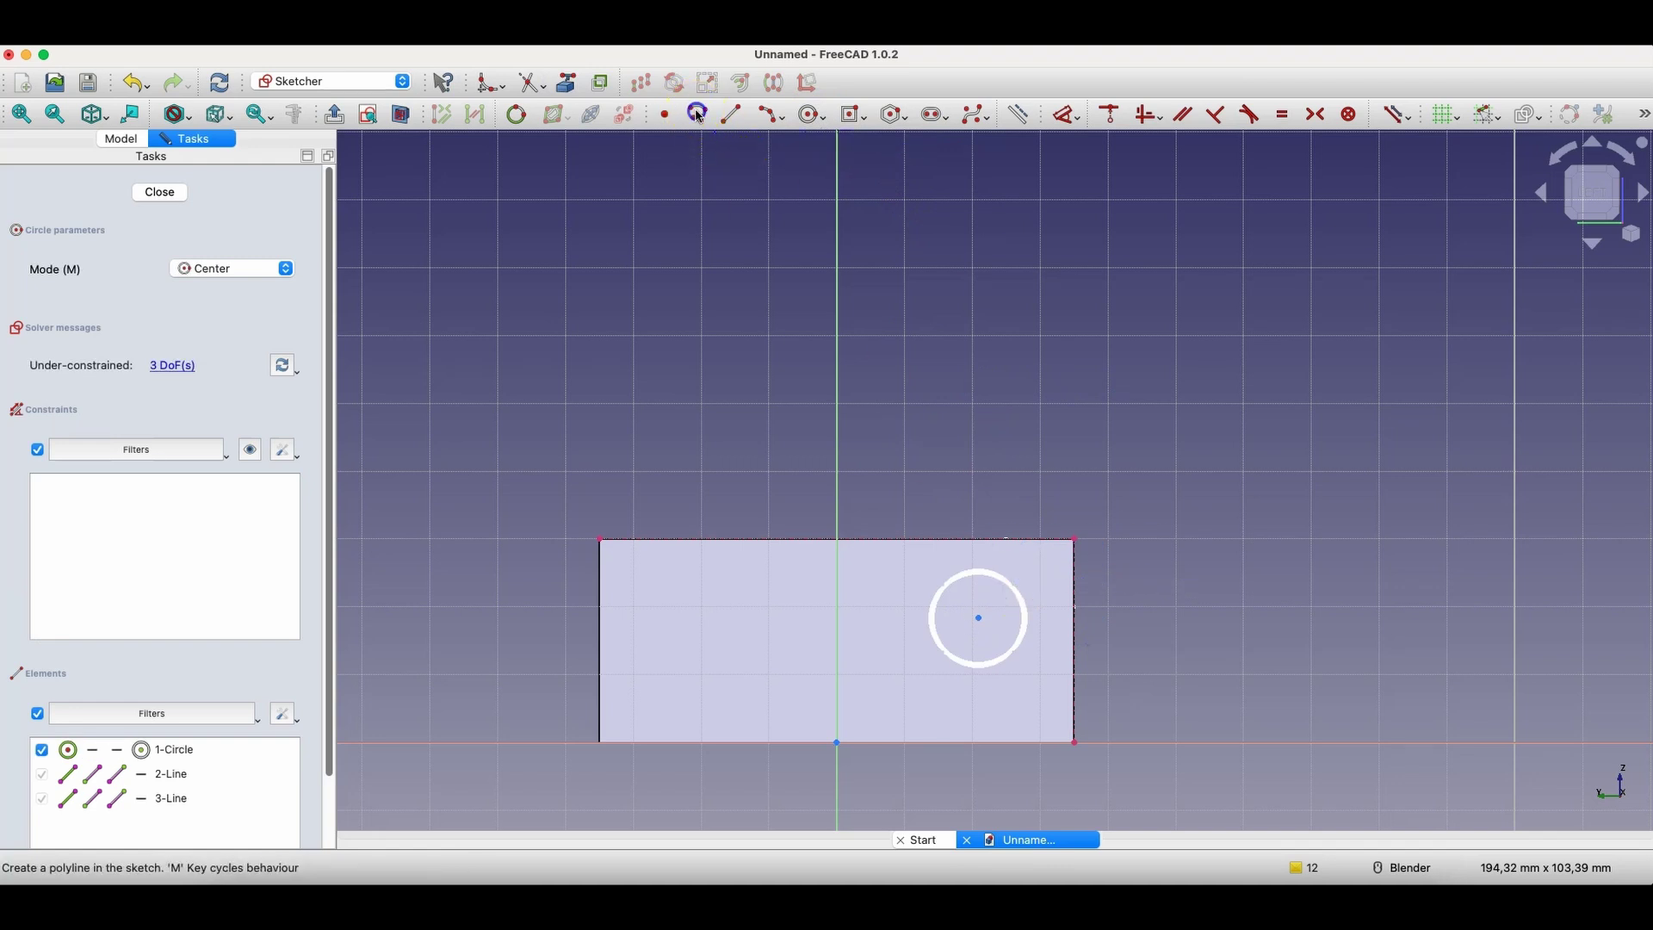
click(978, 552)
click(967, 539)
click(1072, 539)
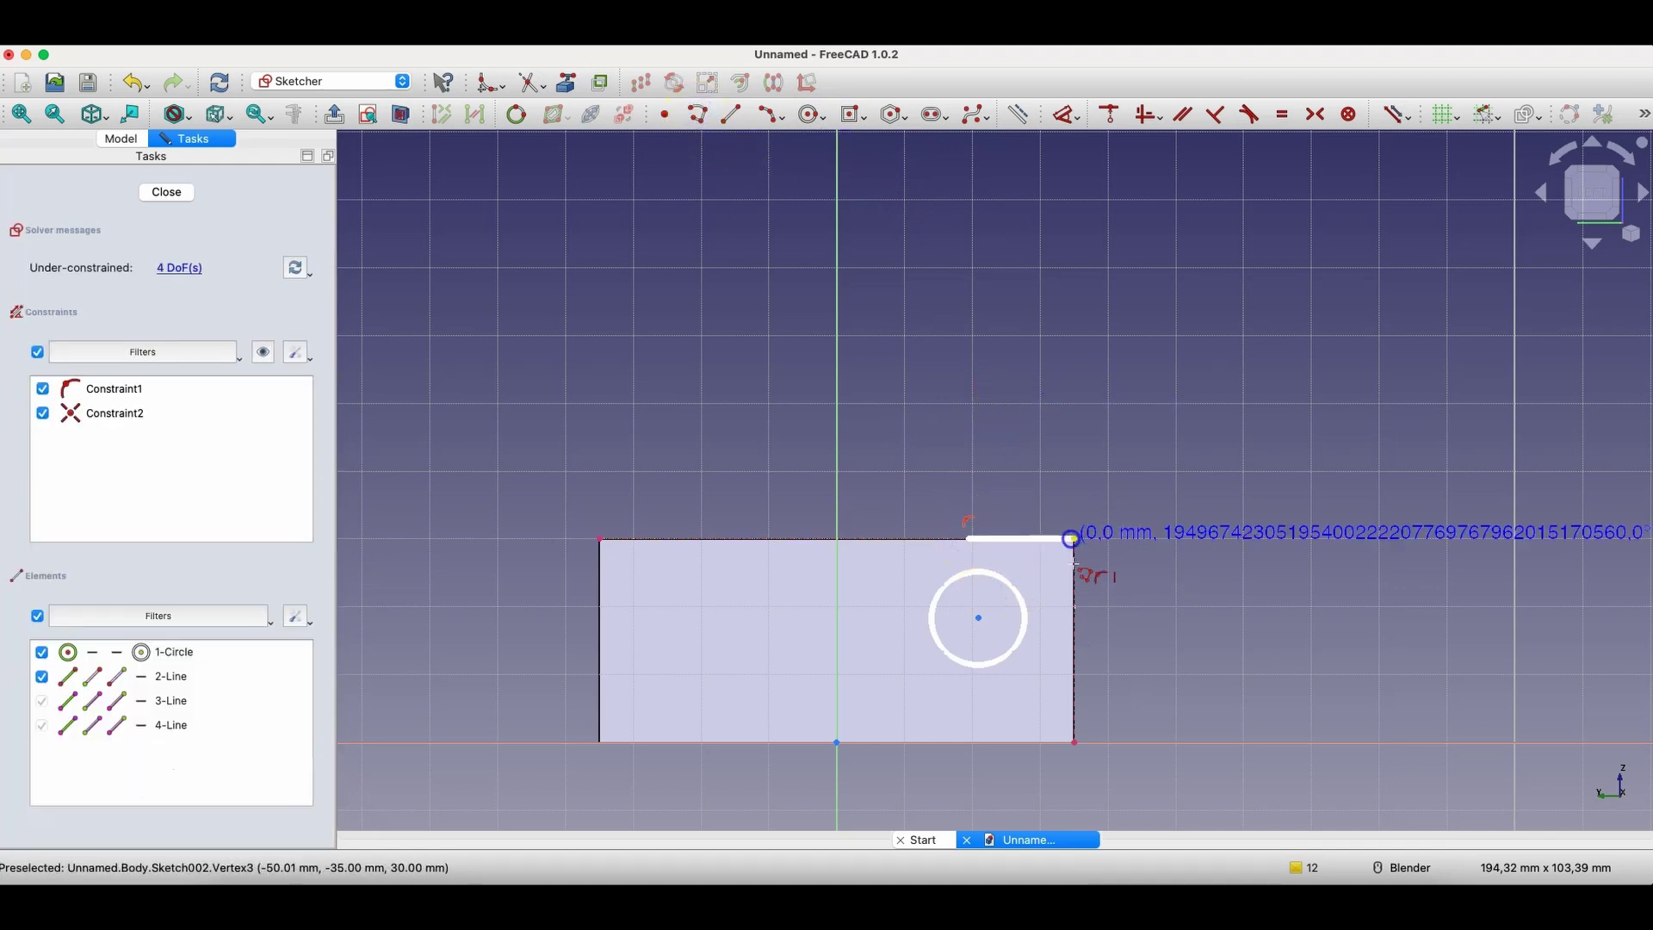
double_click(1072, 576)
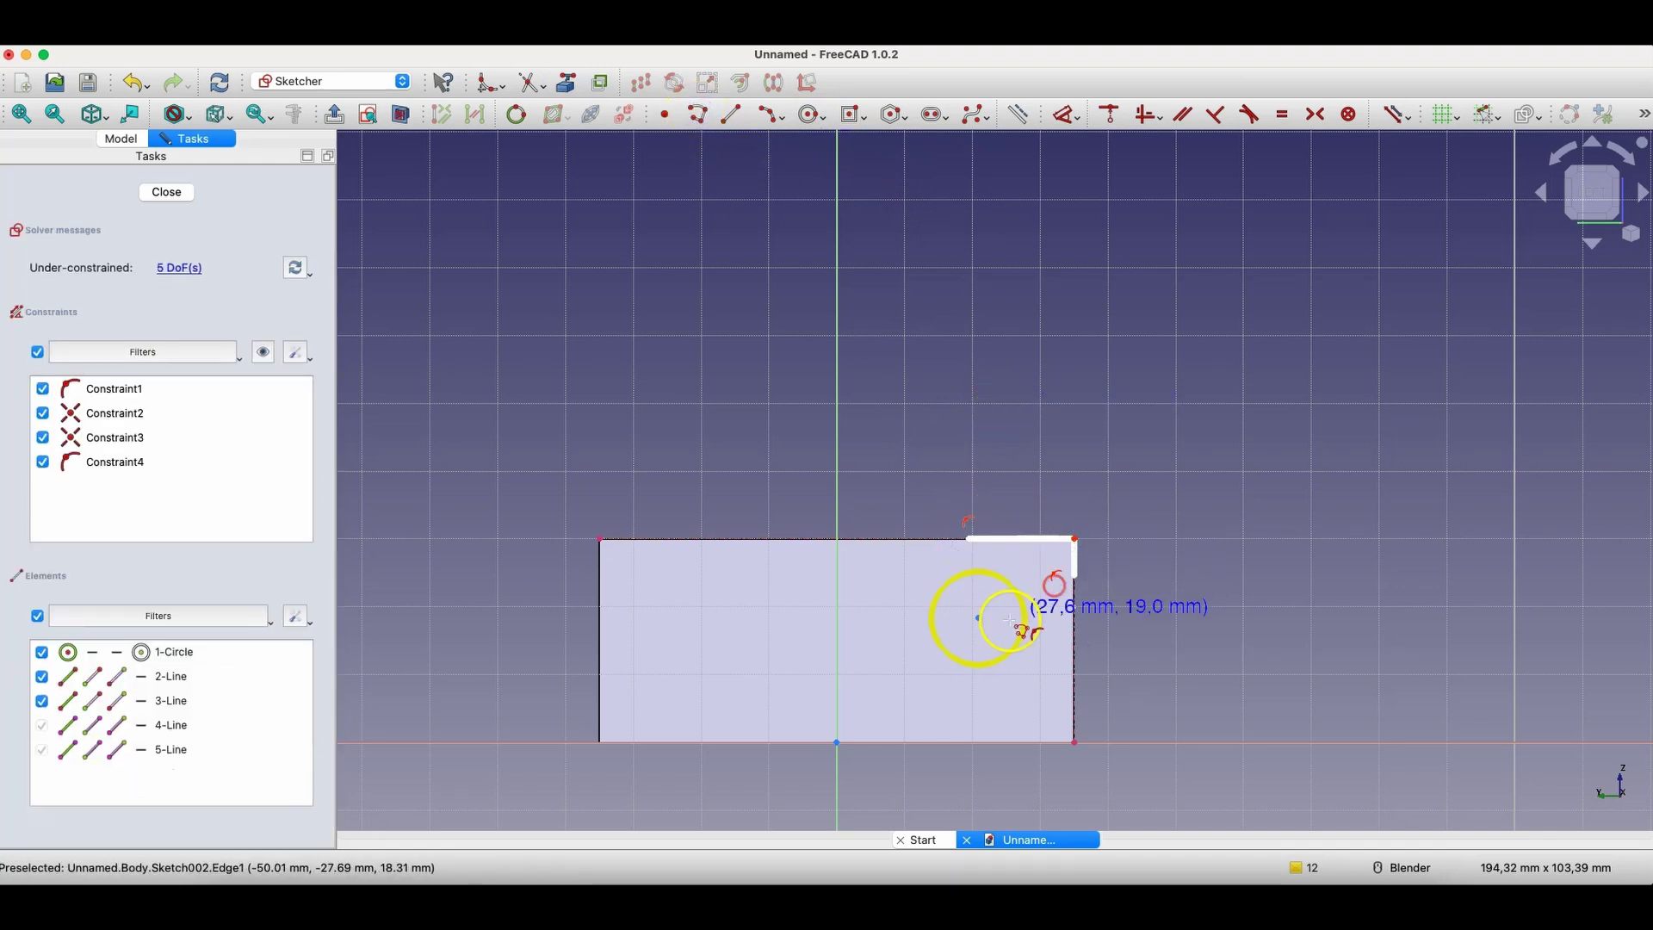
- Give the circle a 5 mm diameter constraint
click(944, 592)
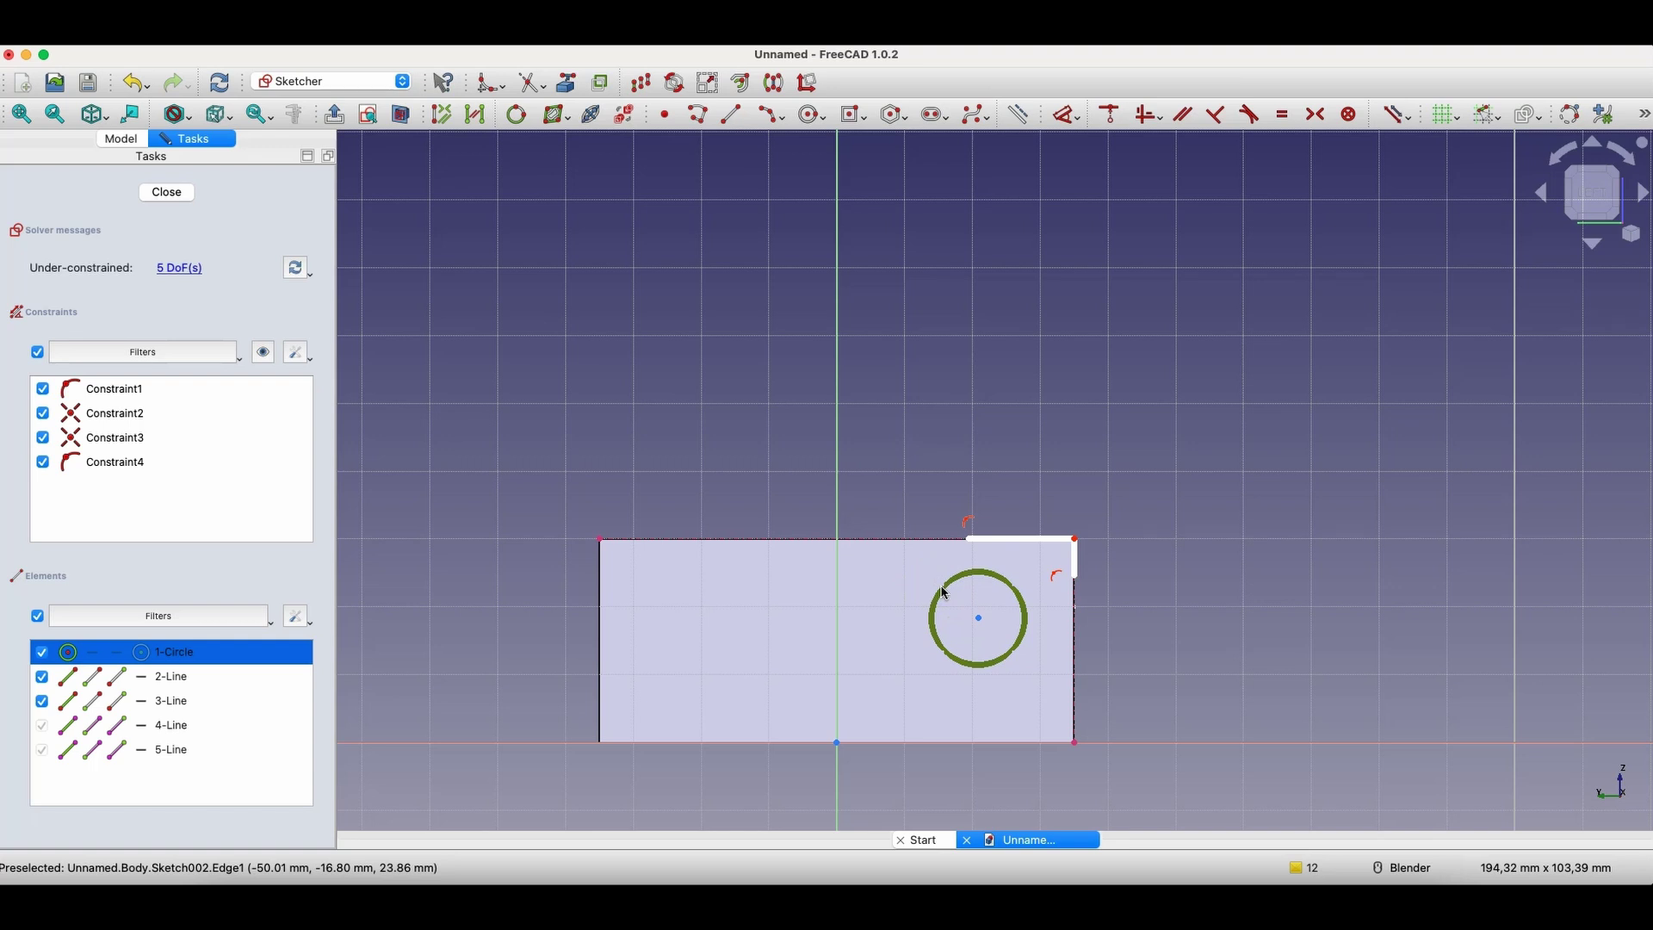
key(d)
click(871, 592)
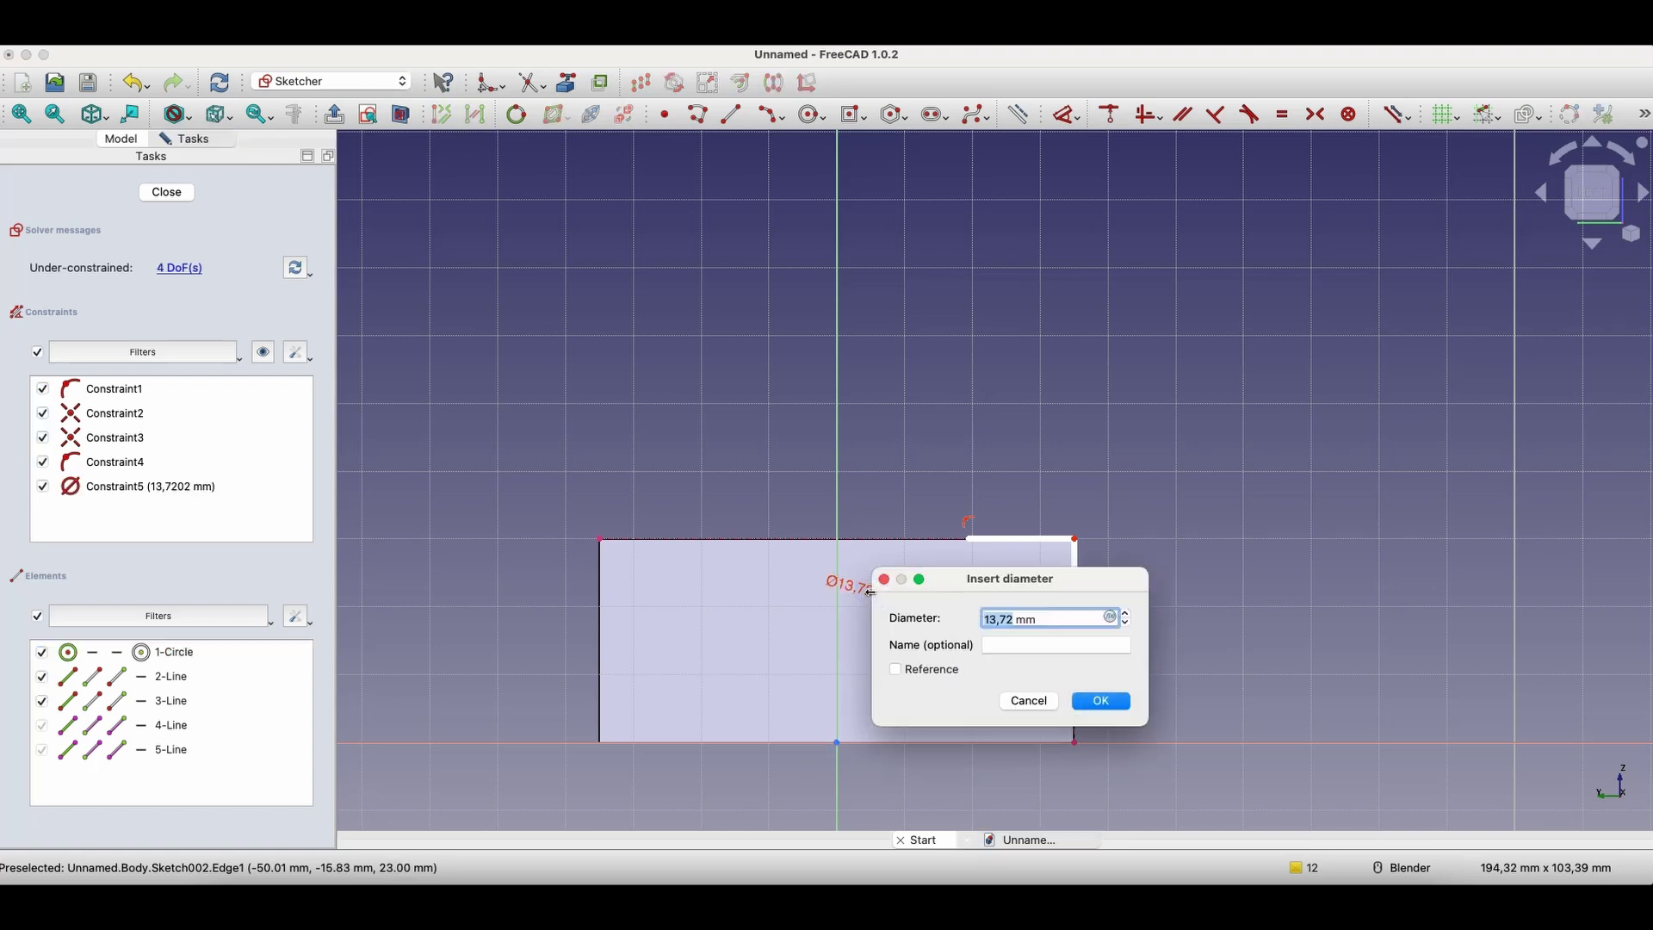
text(5)
key(Return)
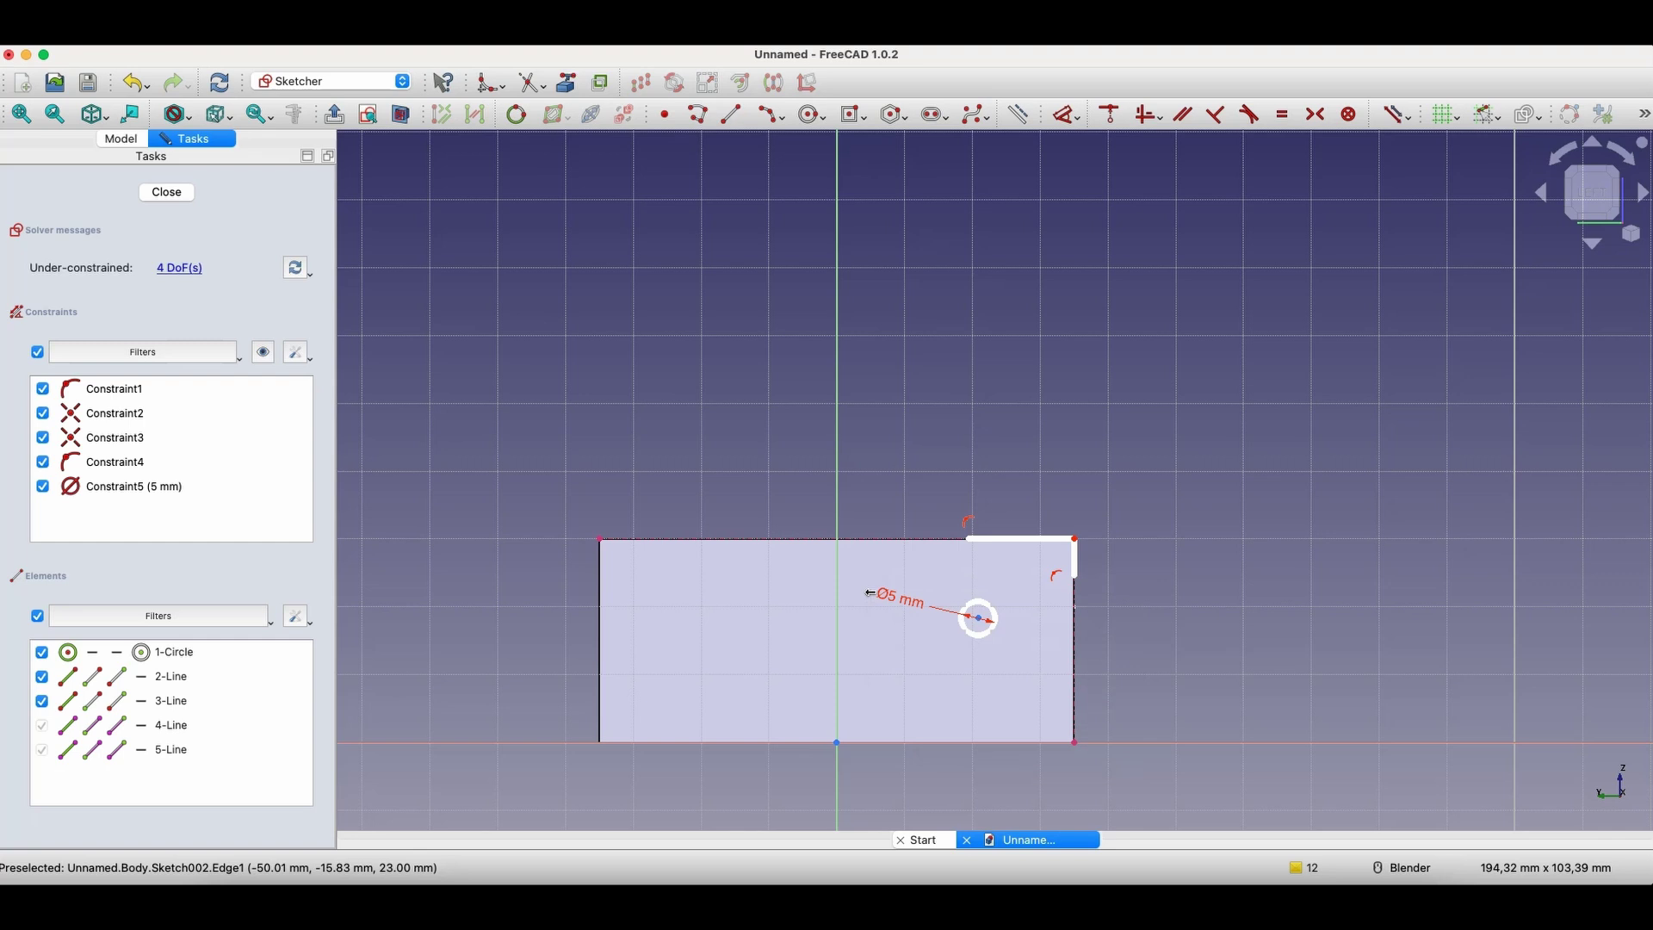
- Constrain the circle onto the top line's end point and the corner vertex
click(984, 606)
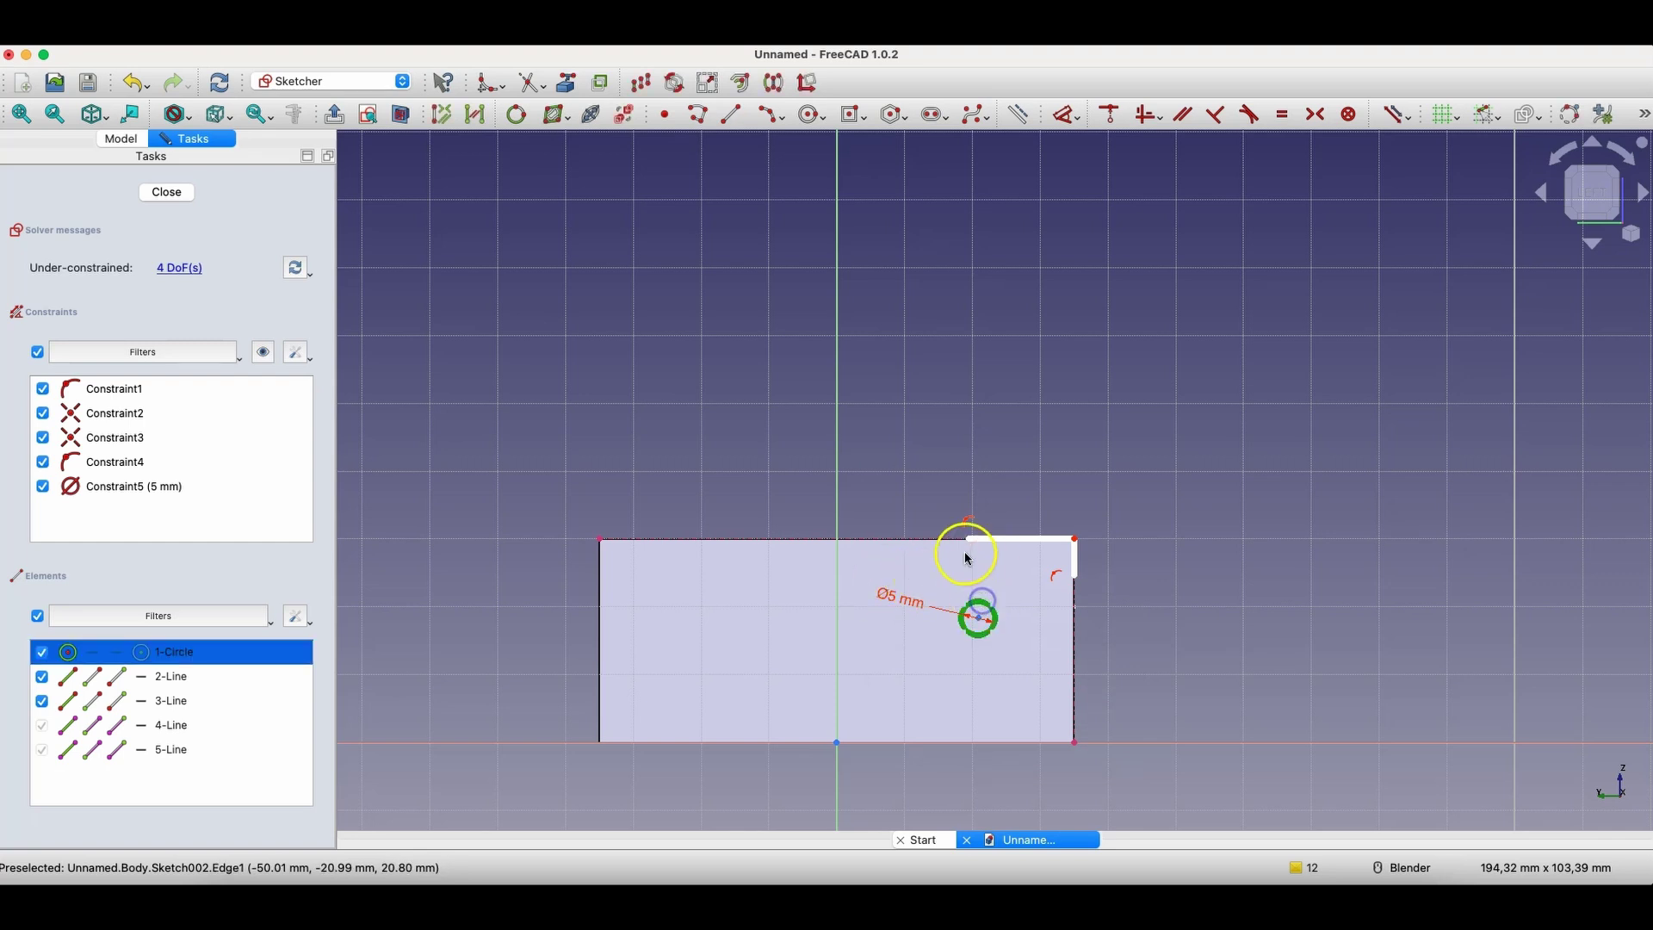
click(970, 540)
key(c)
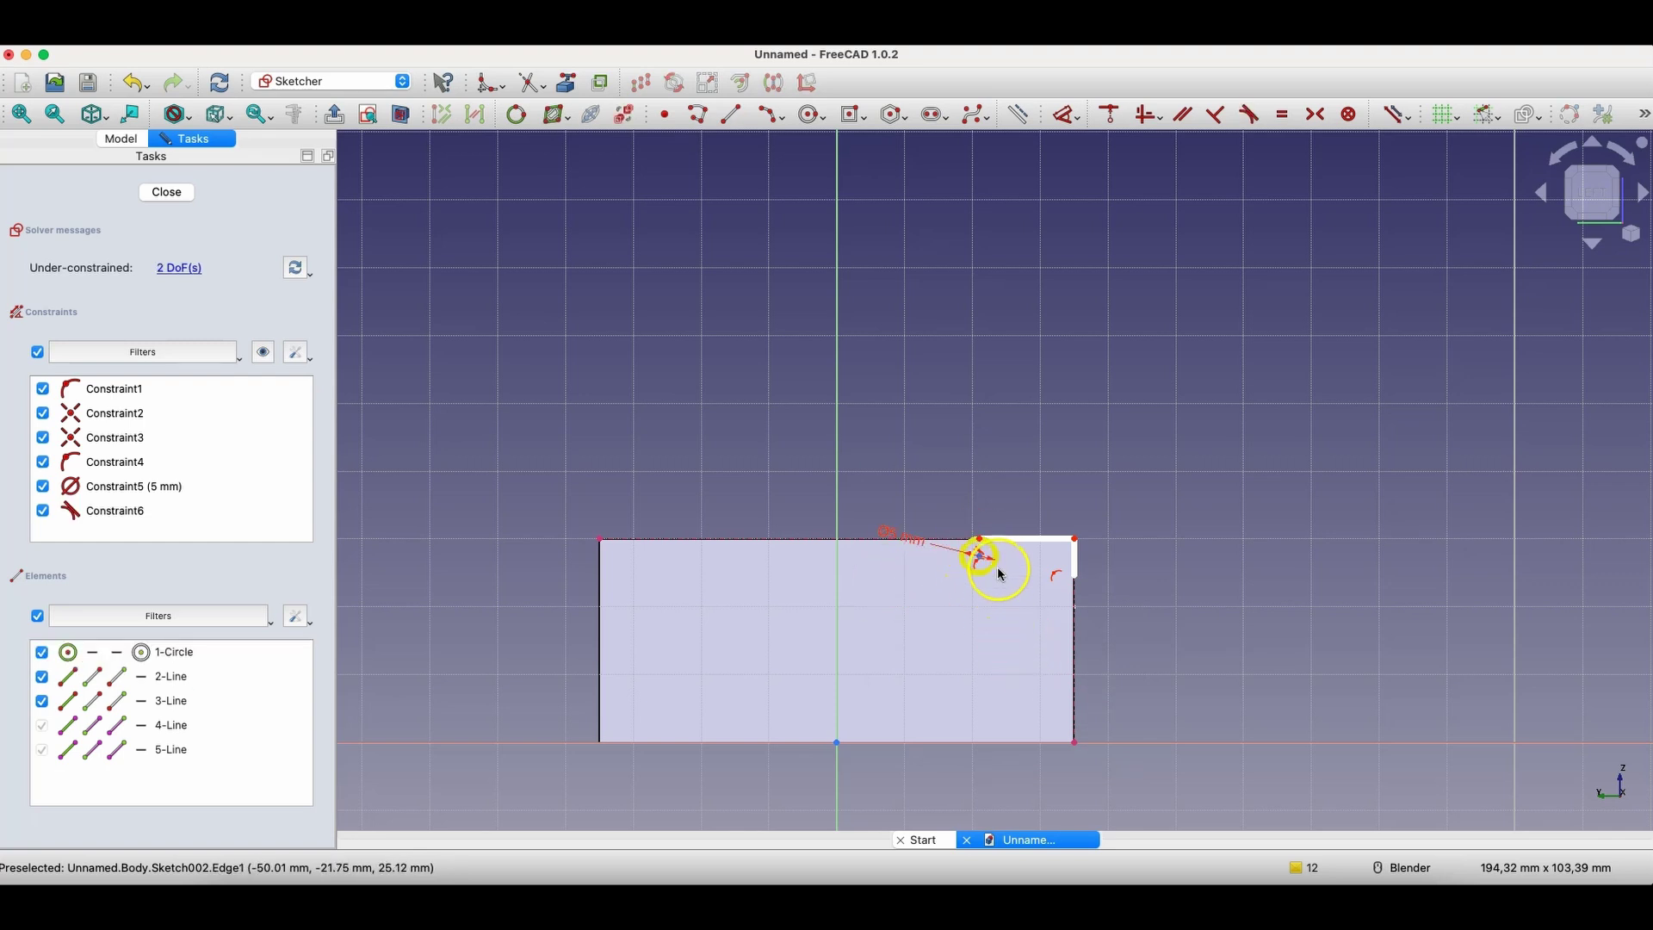
click(1002, 562)
click(1075, 578)
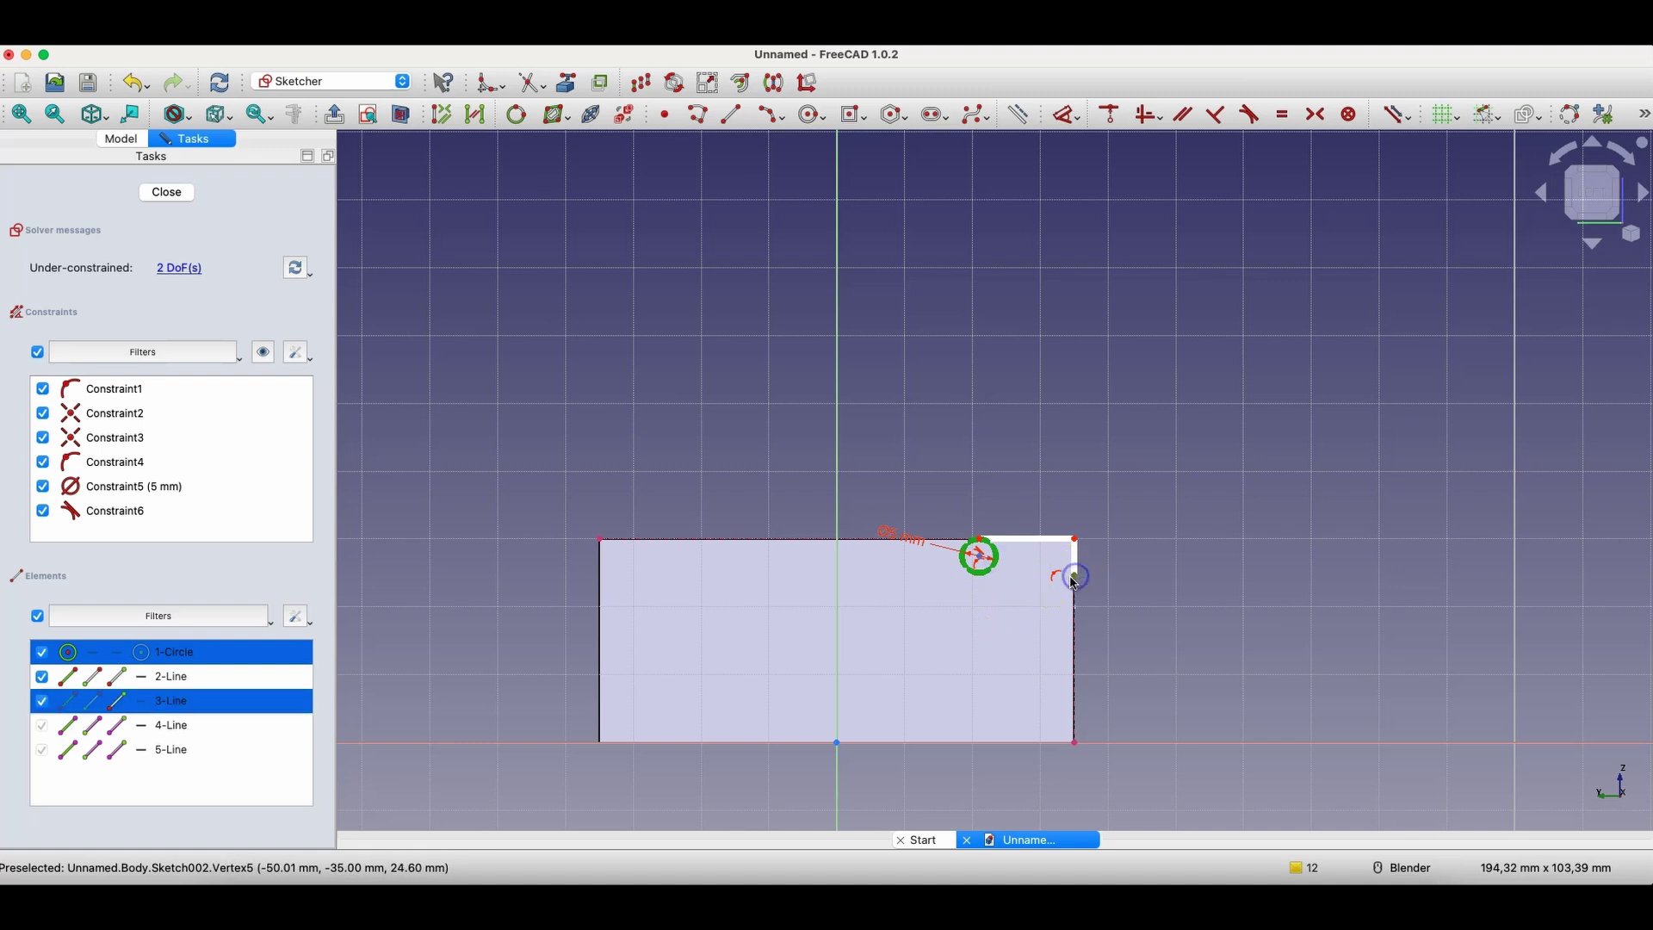
key(c)
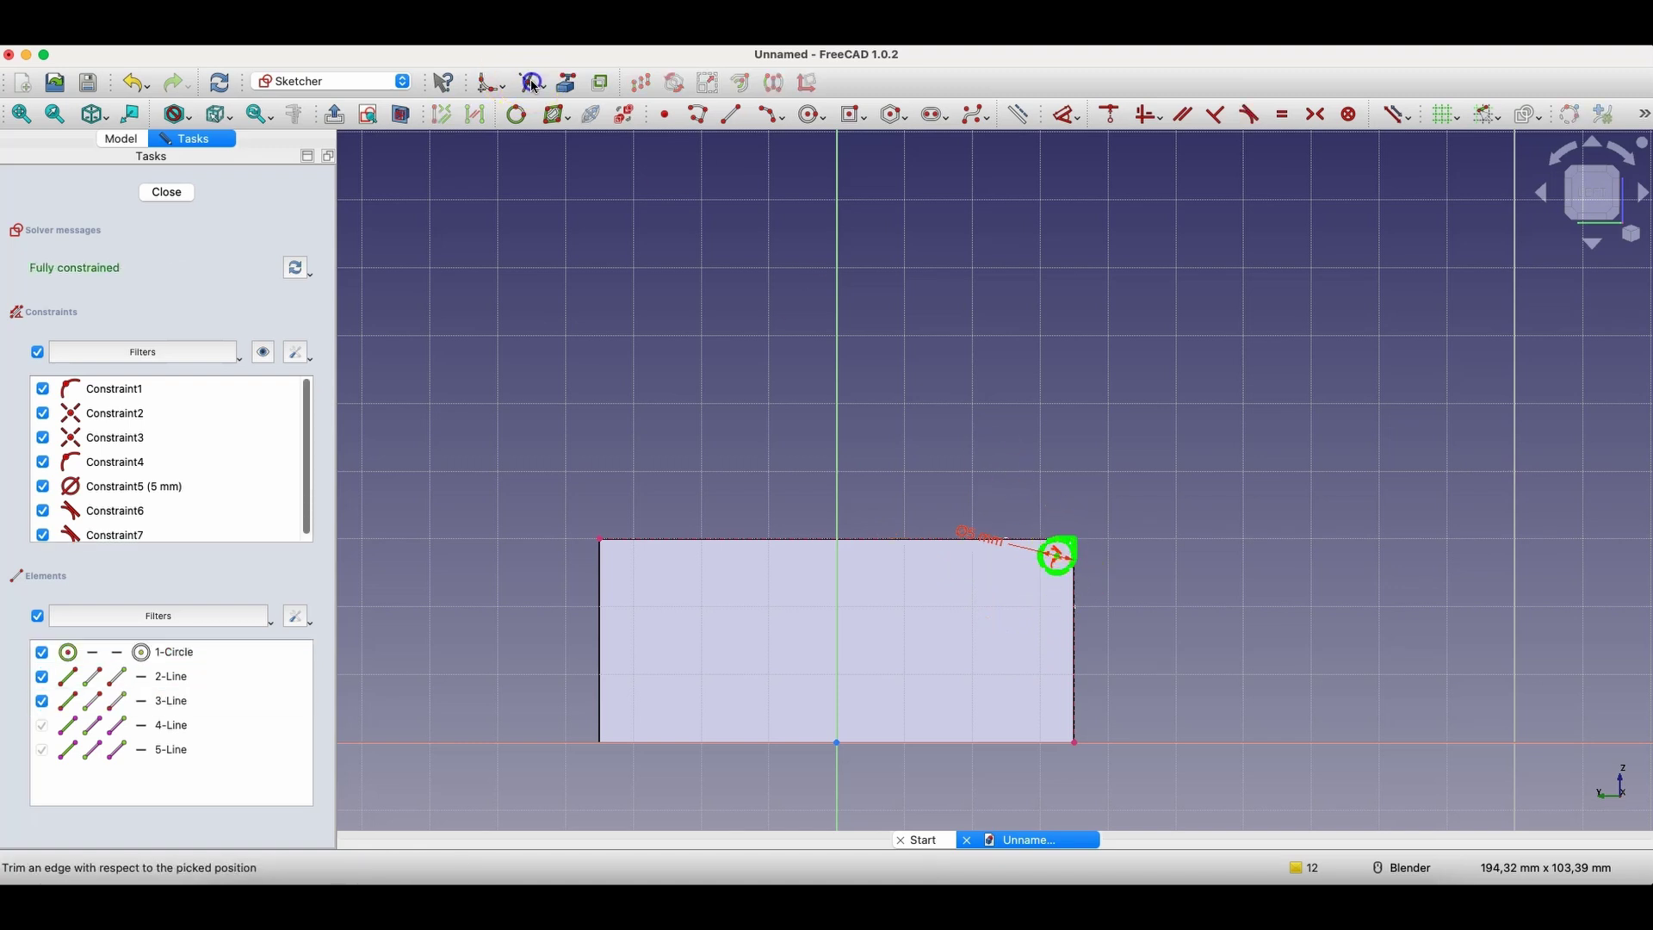
- Trim the circle to the corner quarter arc and close the sketch
scroll(996, 498, up, 5)
scroll(1092, 543, down, 4)
scroll(1218, 691, up, 3)
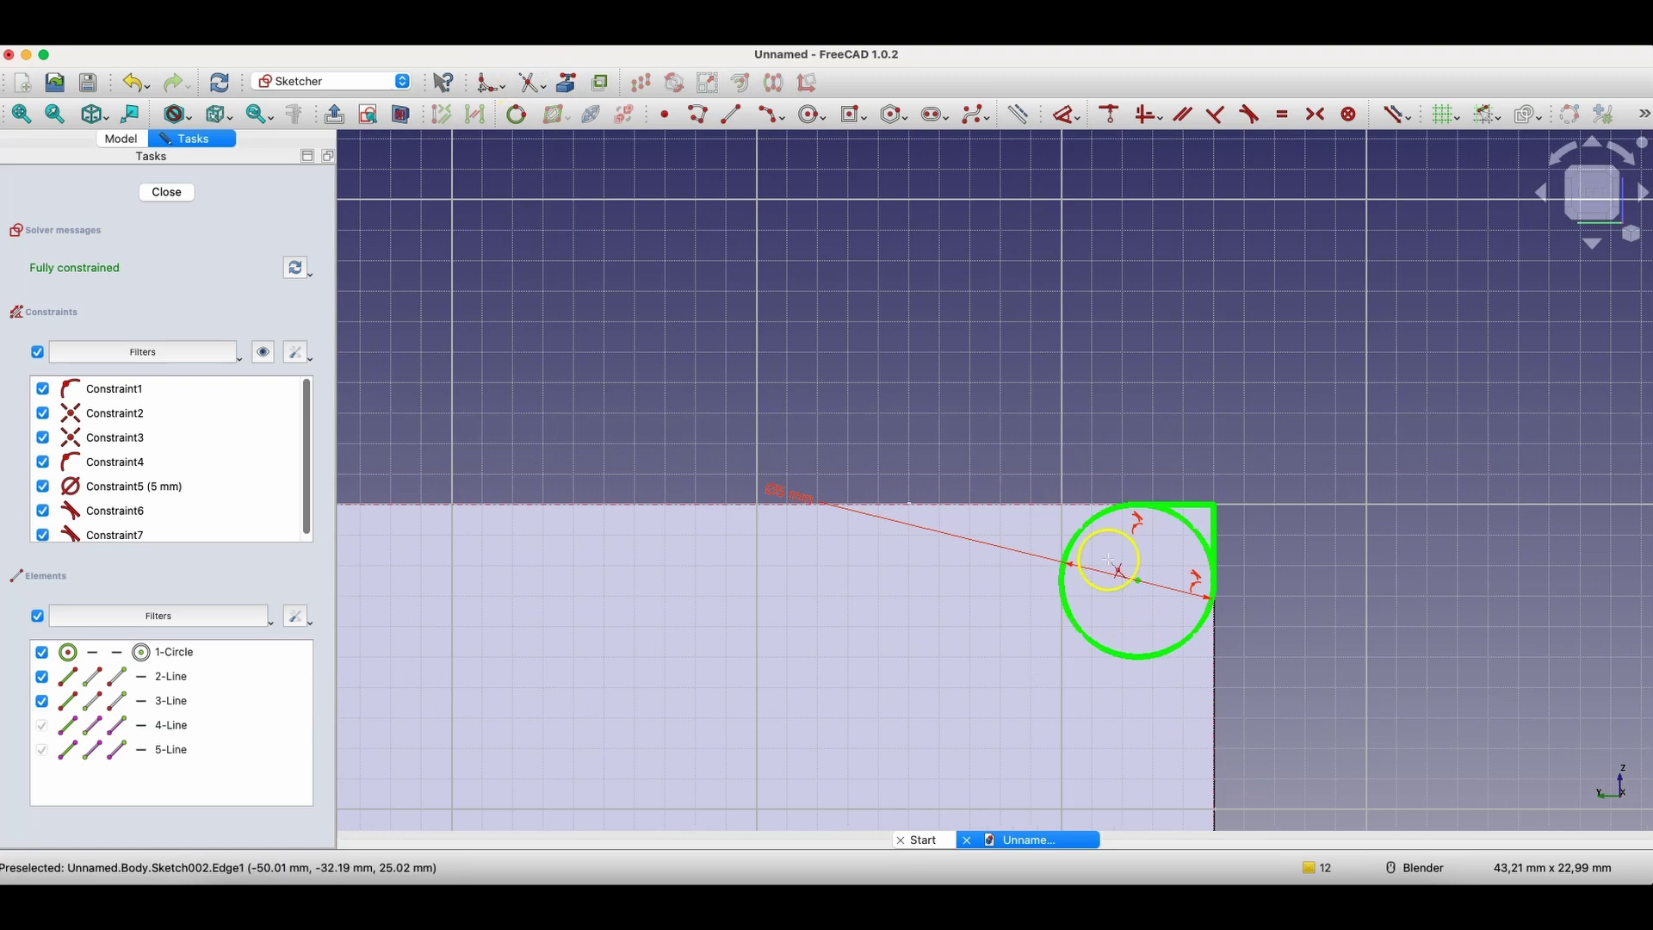
click(1109, 560)
click(186, 193)
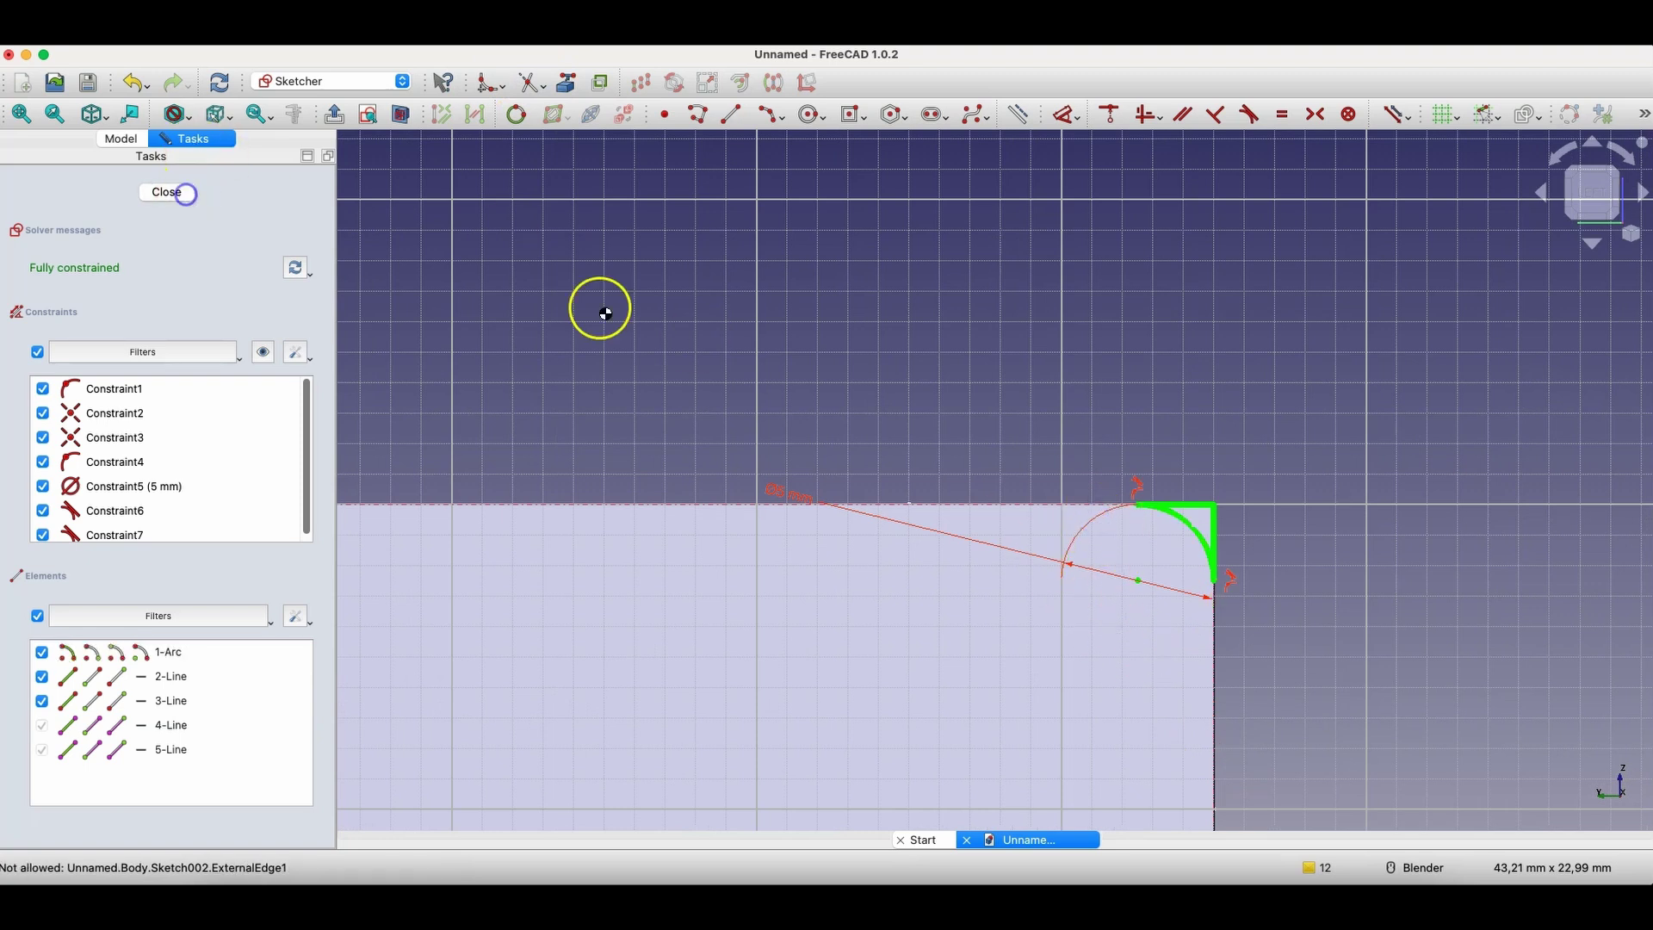
- Cut a subtractive loft from Sketch001 to Sketch002, then orbit to inspect the tapered edge
click(107, 244)
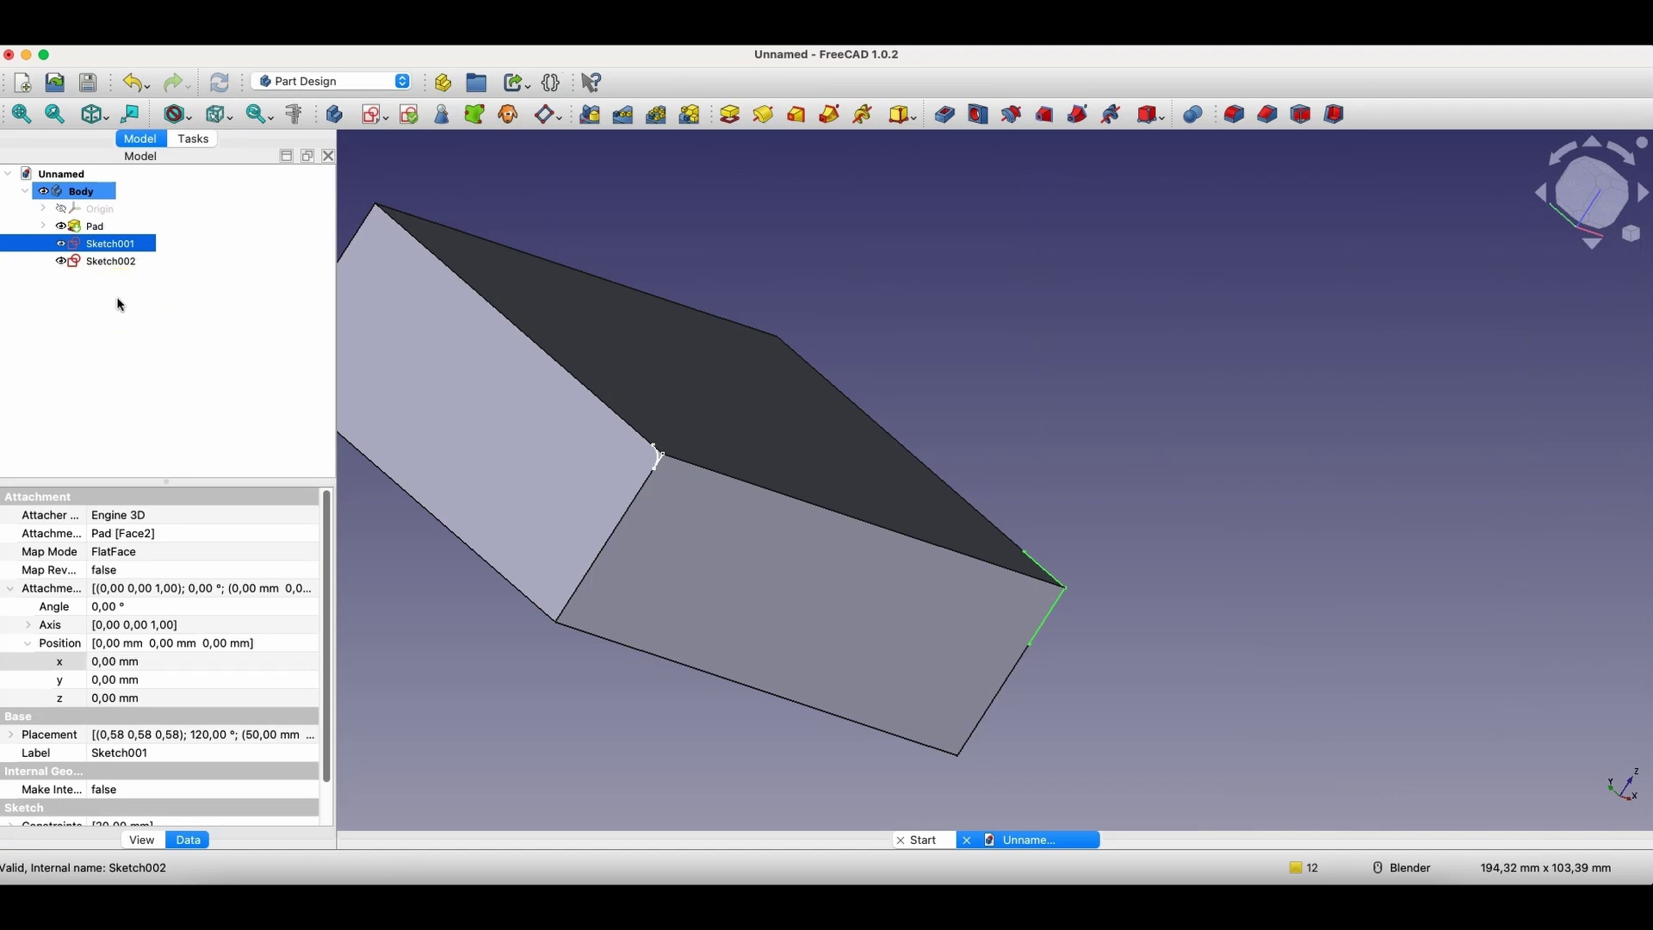
shift+click(110, 261)
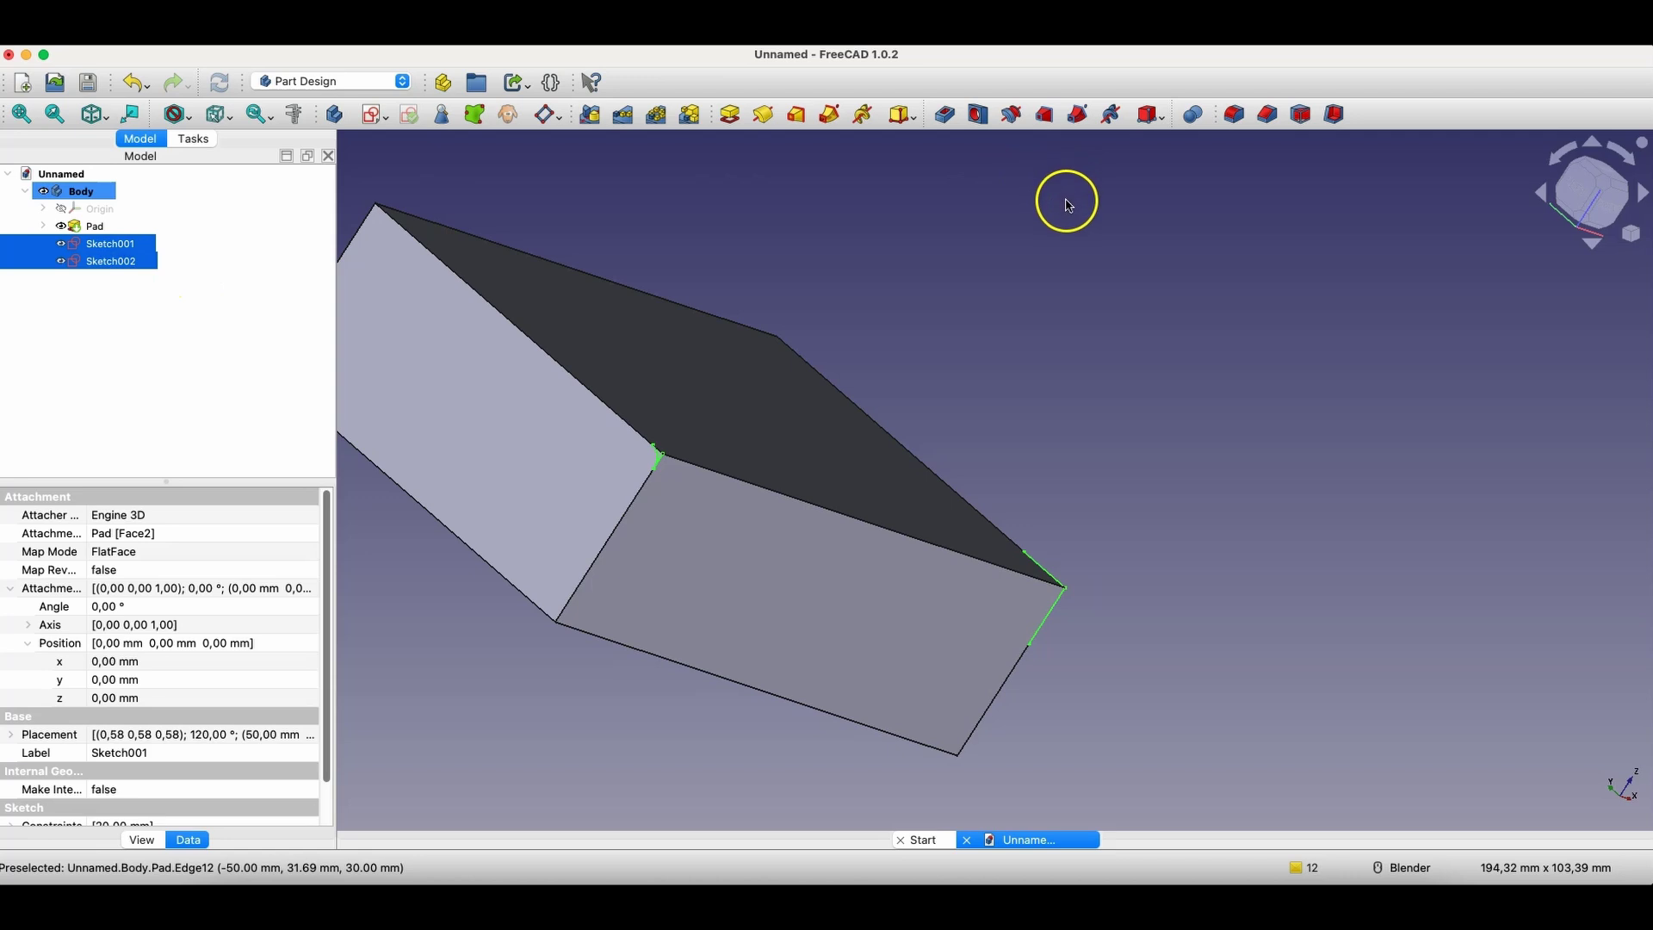
click(1045, 121)
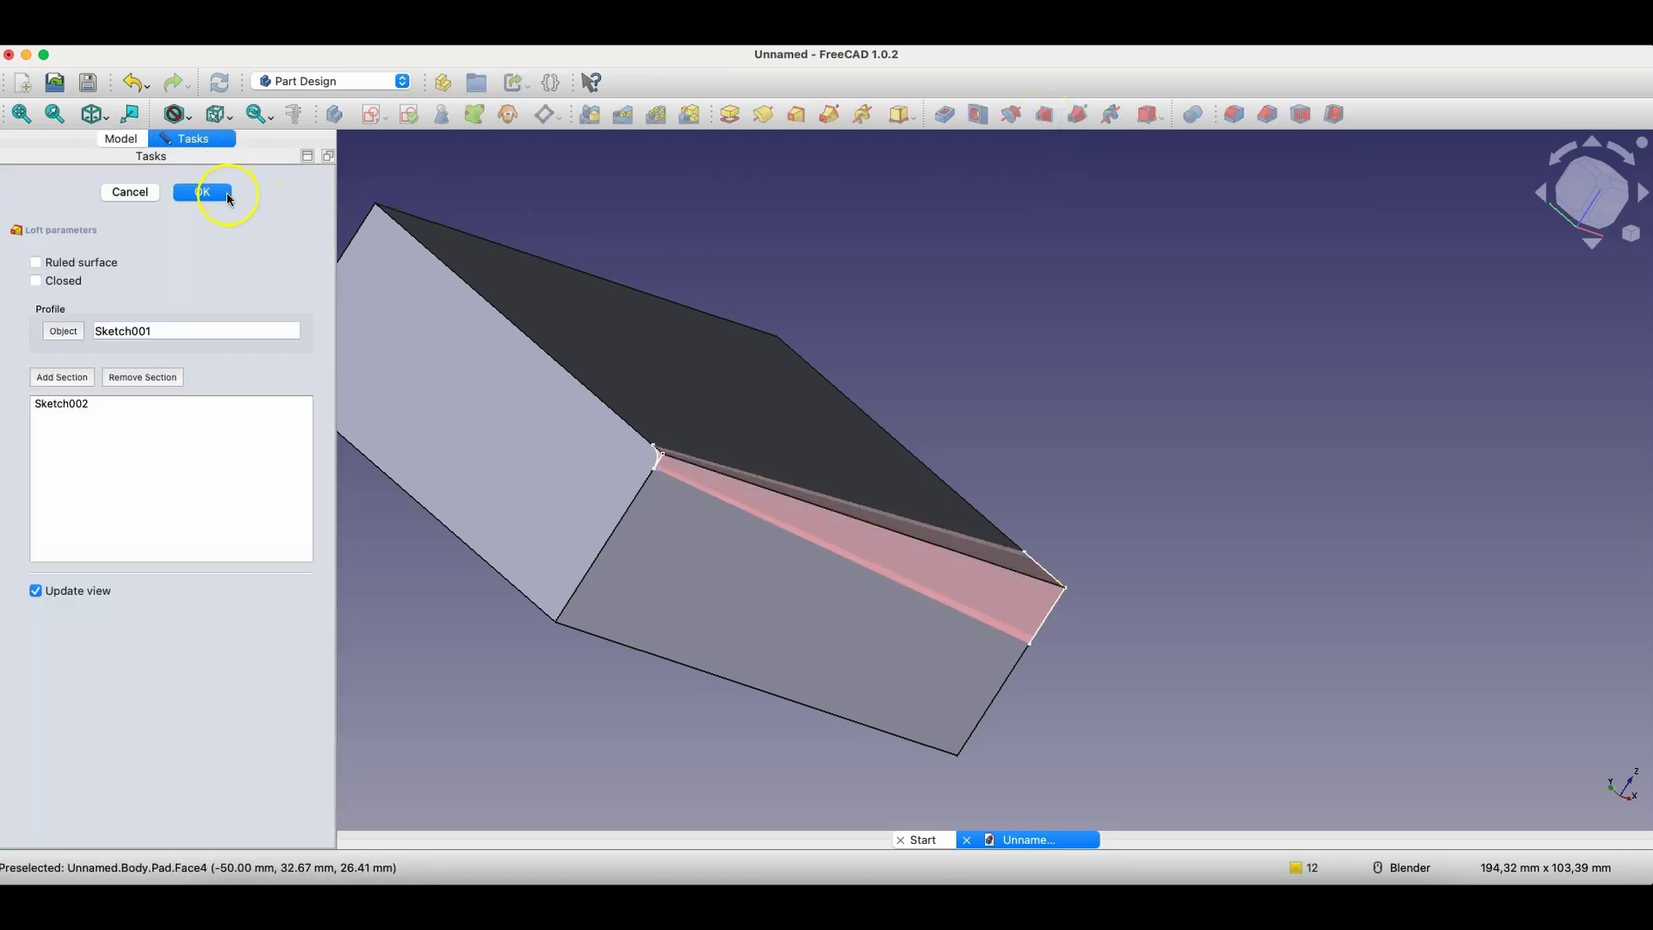
click(227, 195)
middle_drag(1074, 361, 943, 470)
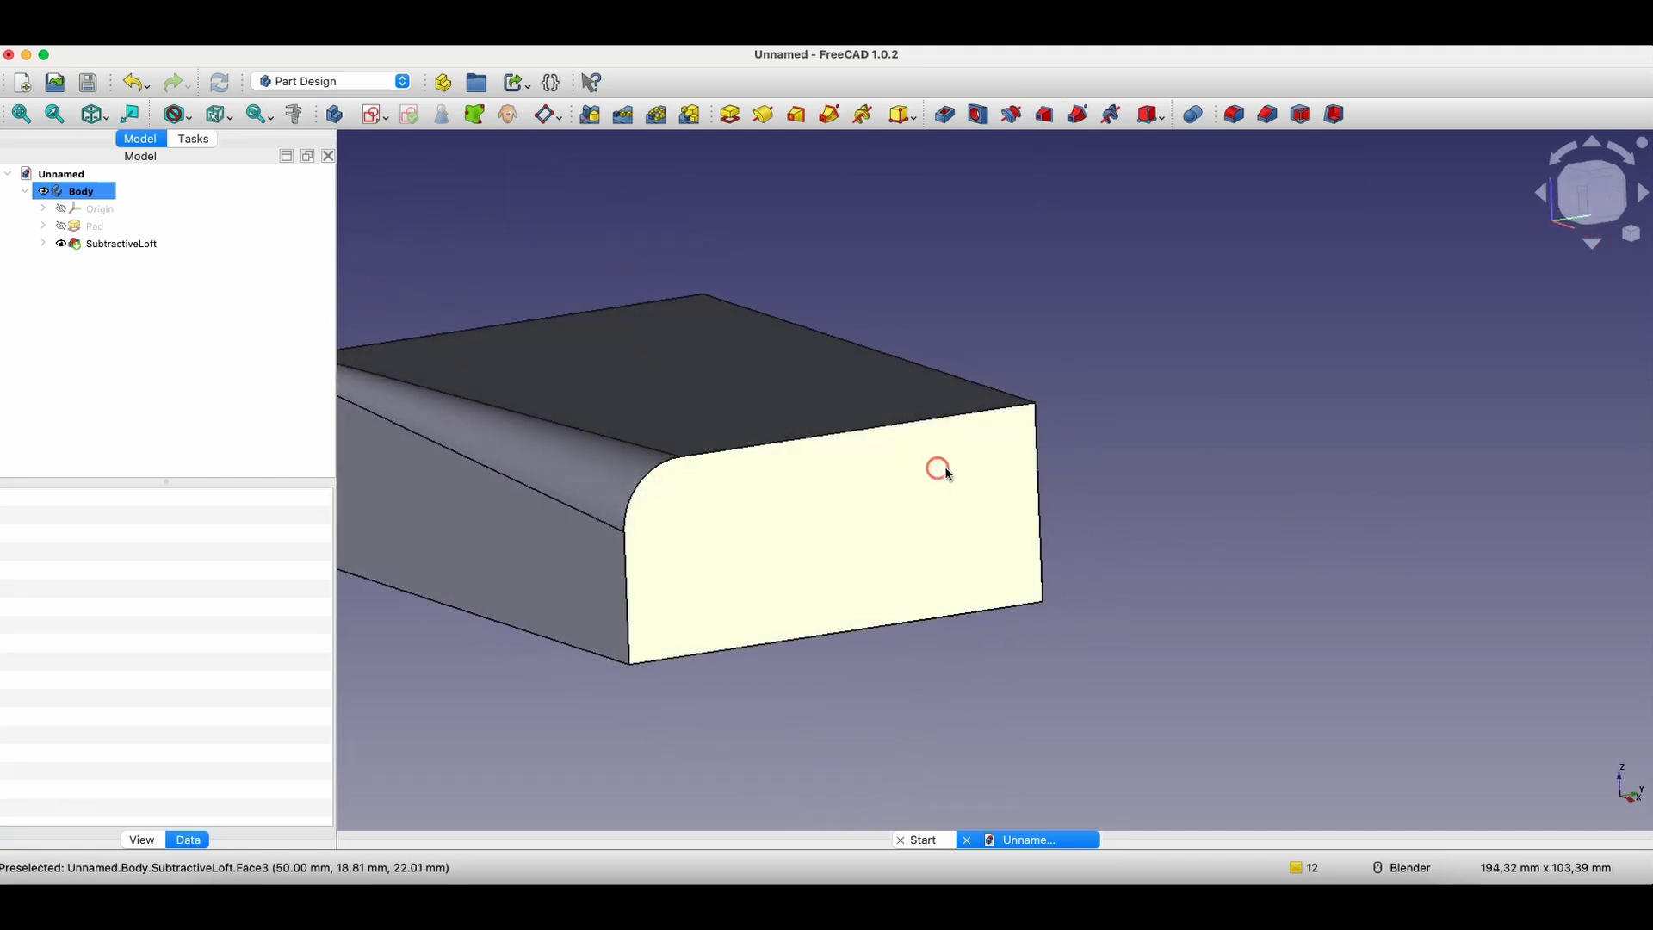
scroll(1041, 457, down, 3)
middle_drag(1041, 457, 720, 417)
scroll(757, 491, up, 3)
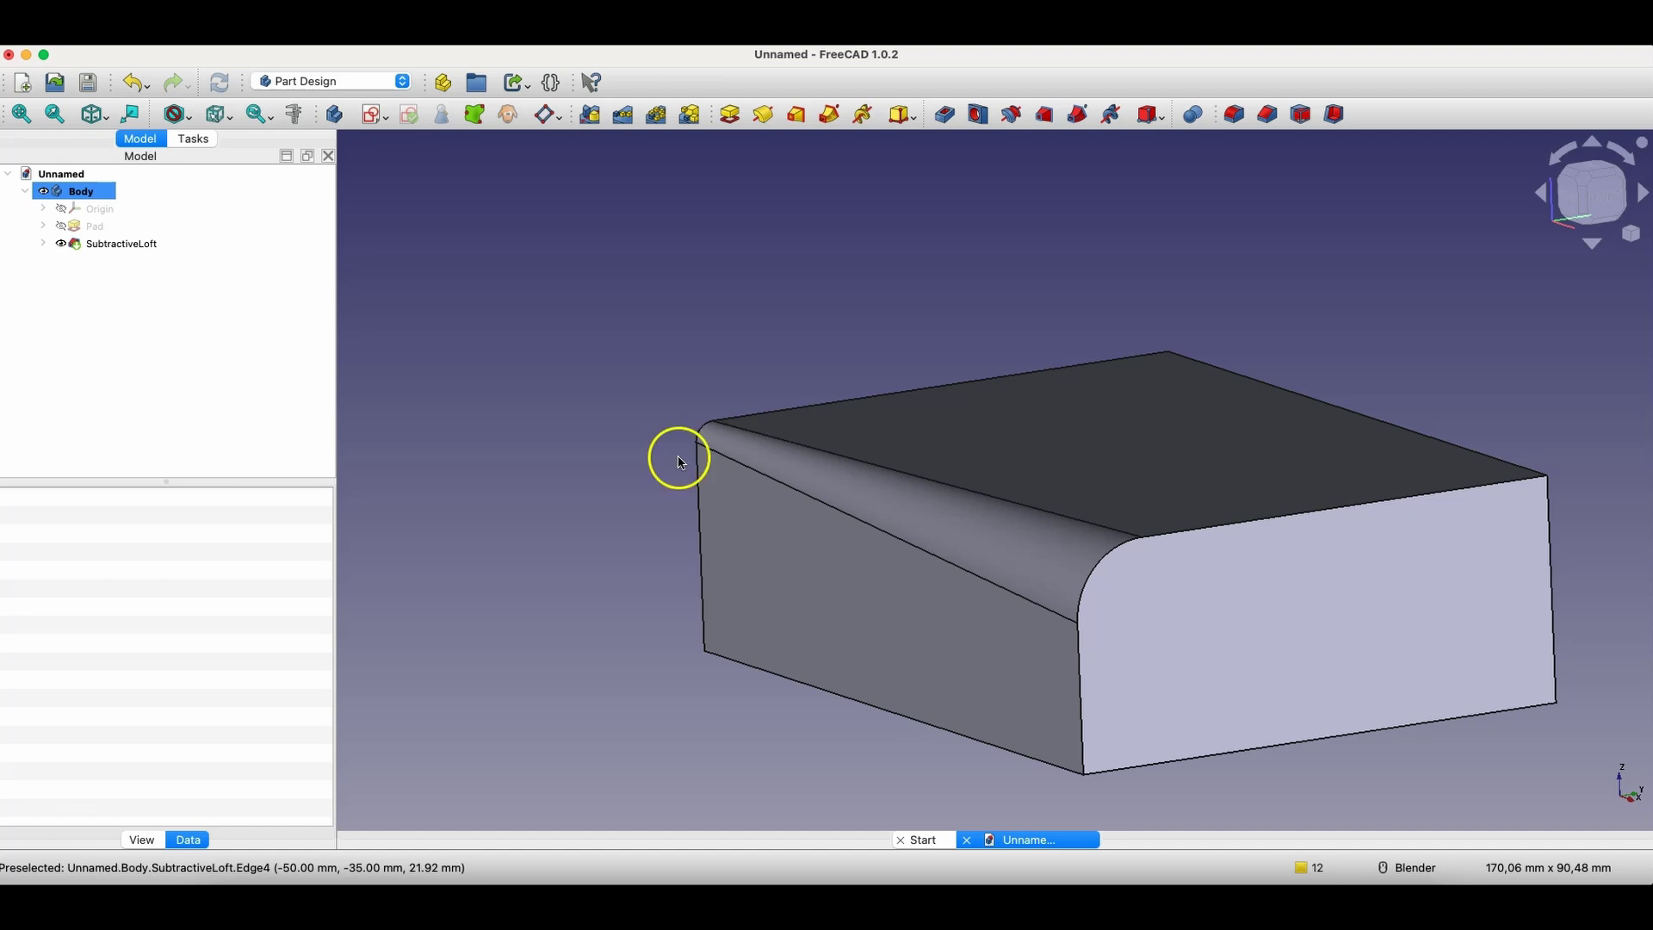
- Delete the SubtractiveLoft and Sketch002, then make the Pad block visible again
click(132, 248)
key(Delete)
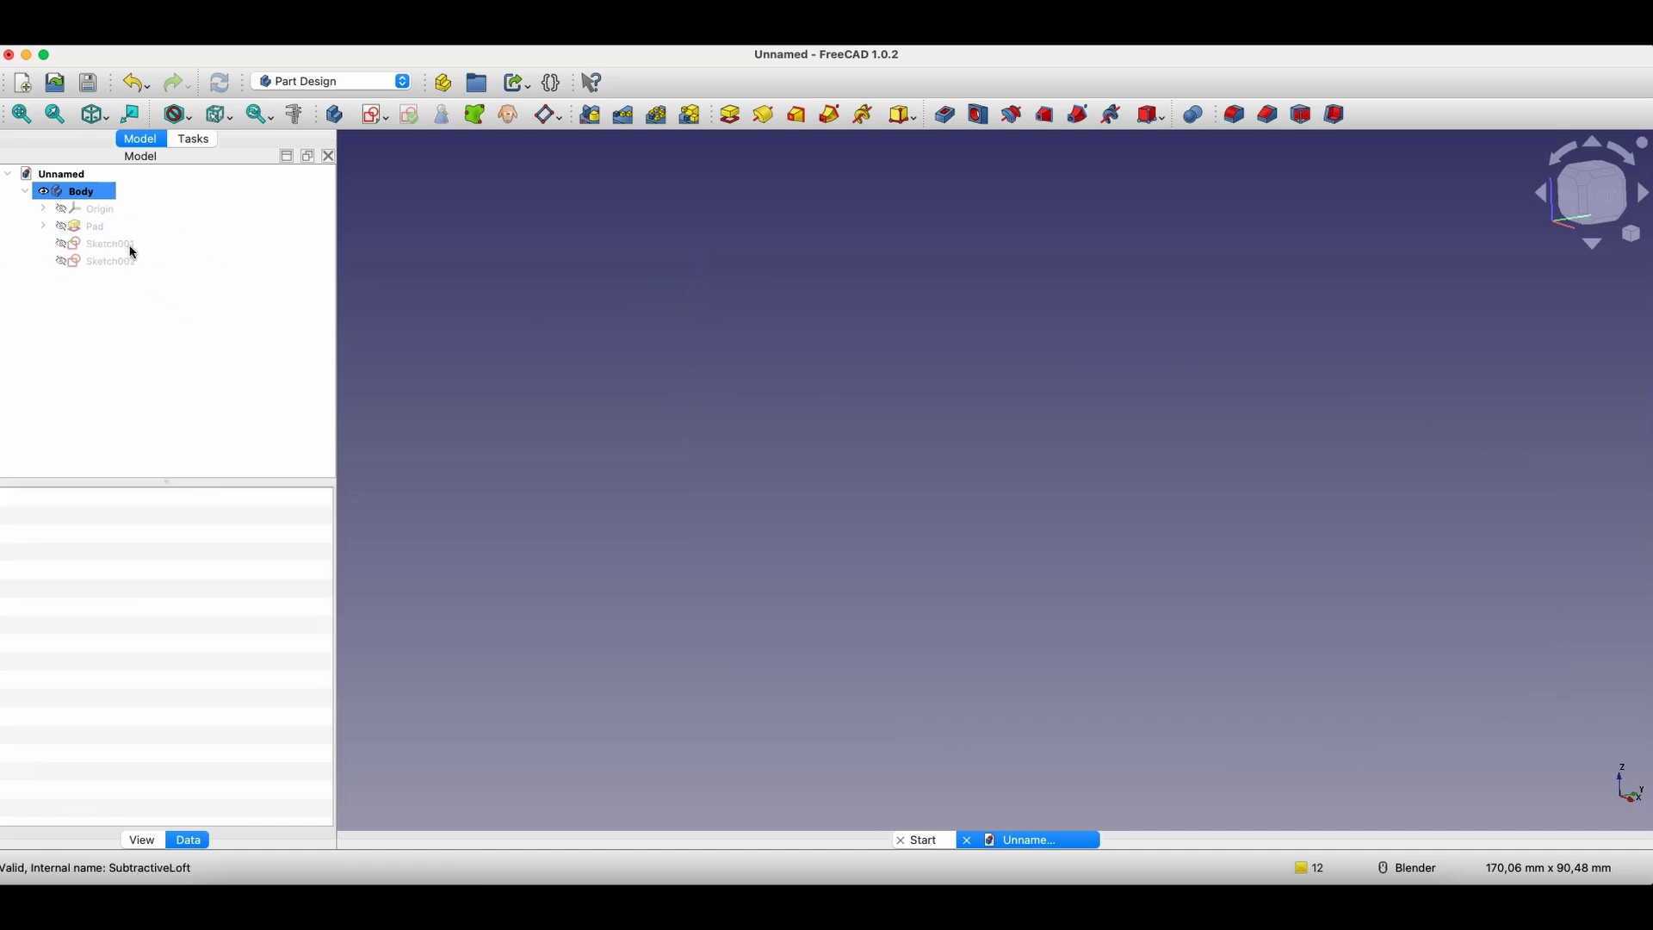
click(111, 266)
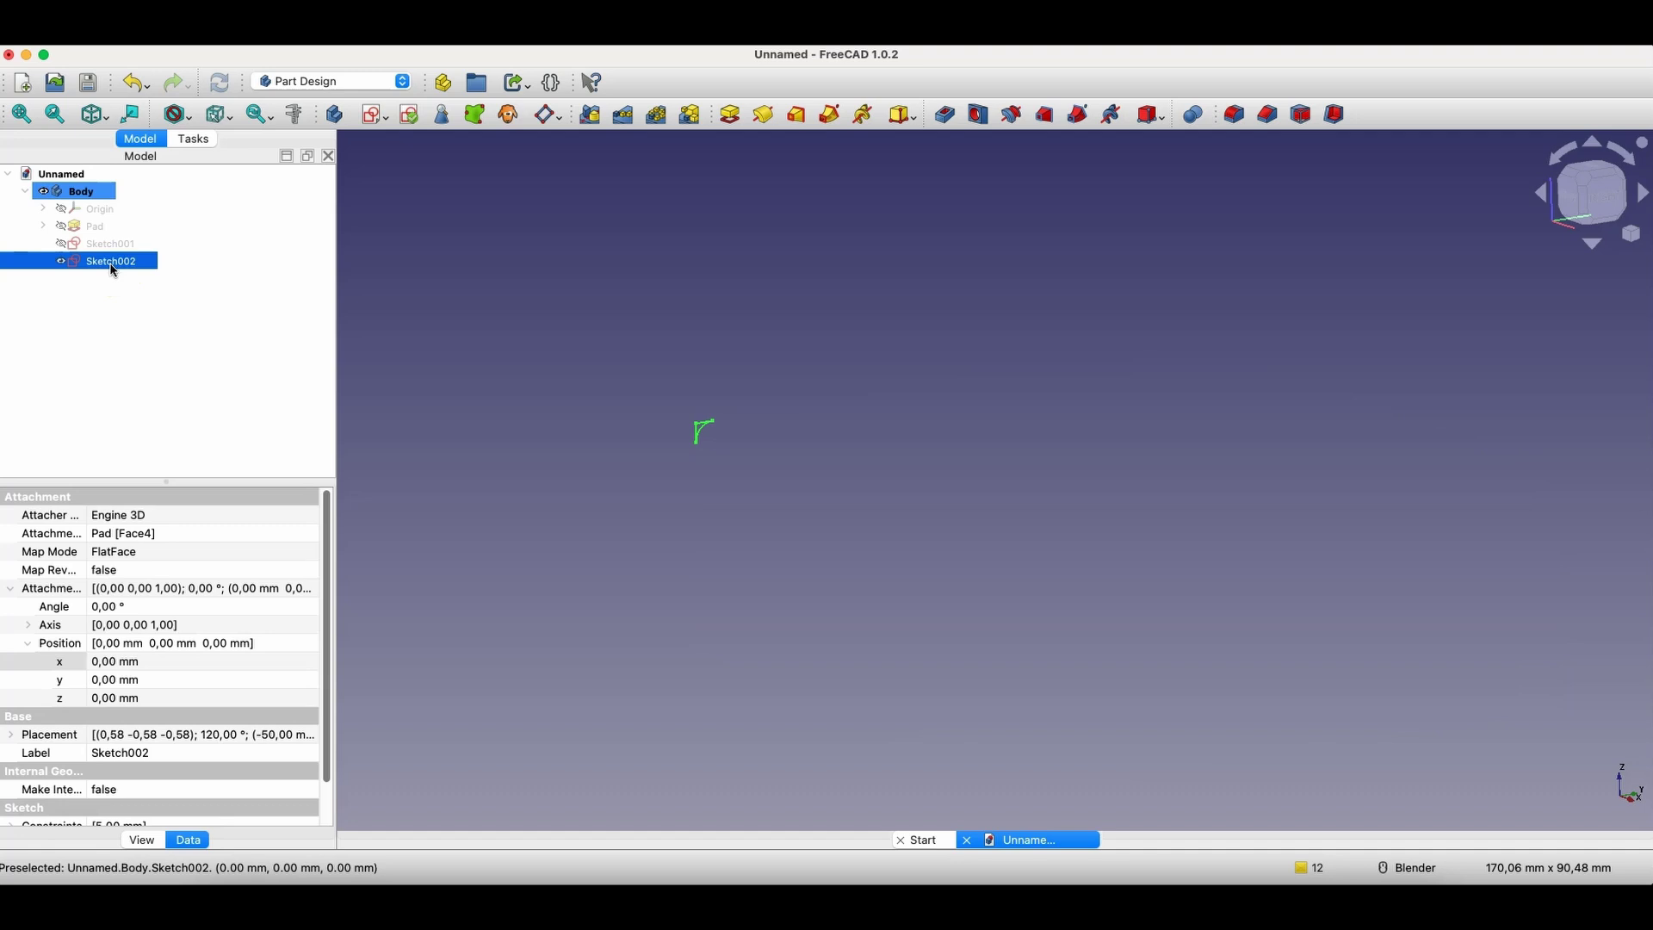
key(Delete)
click(111, 245)
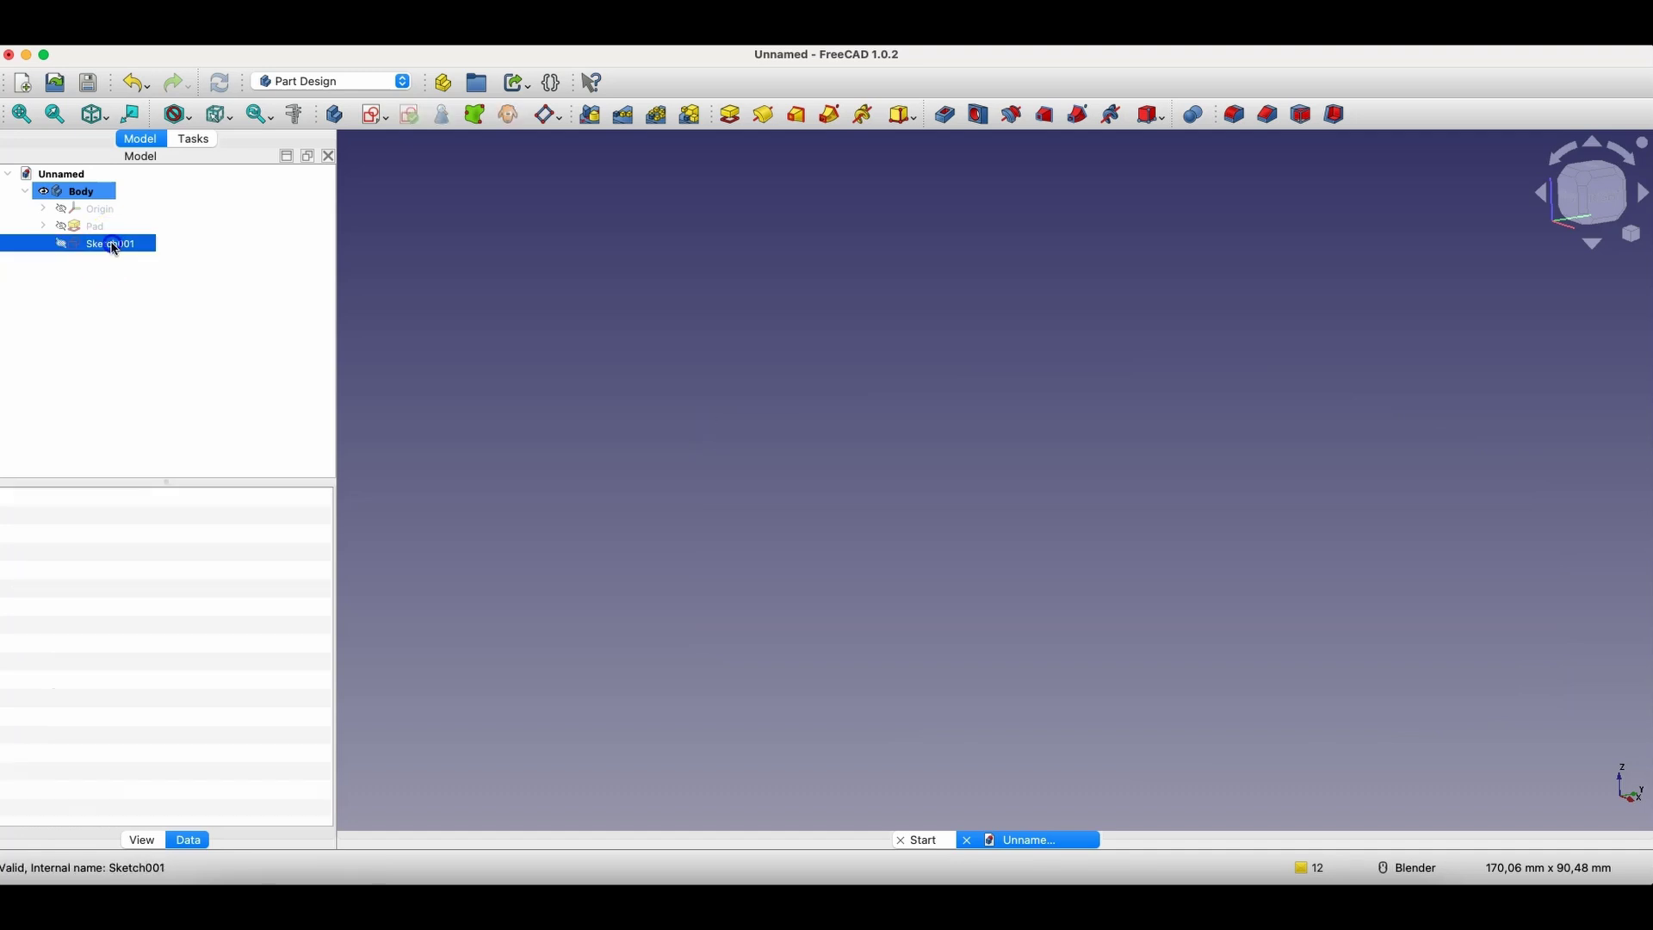
click(111, 226)
key(space)
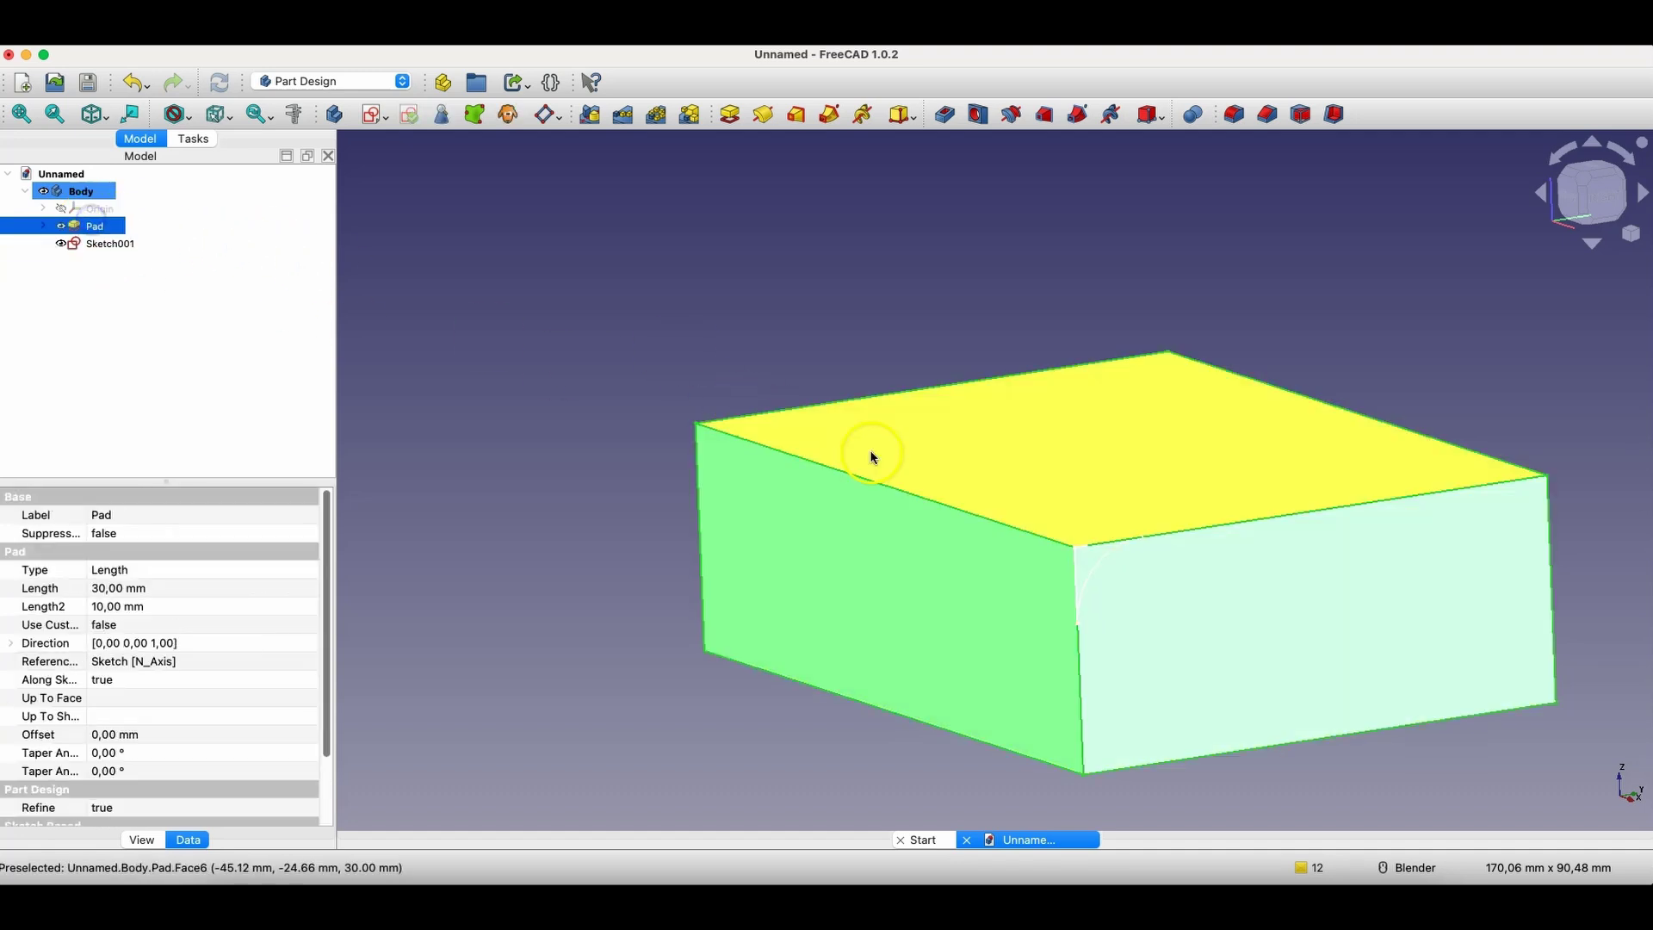
click(758, 315)
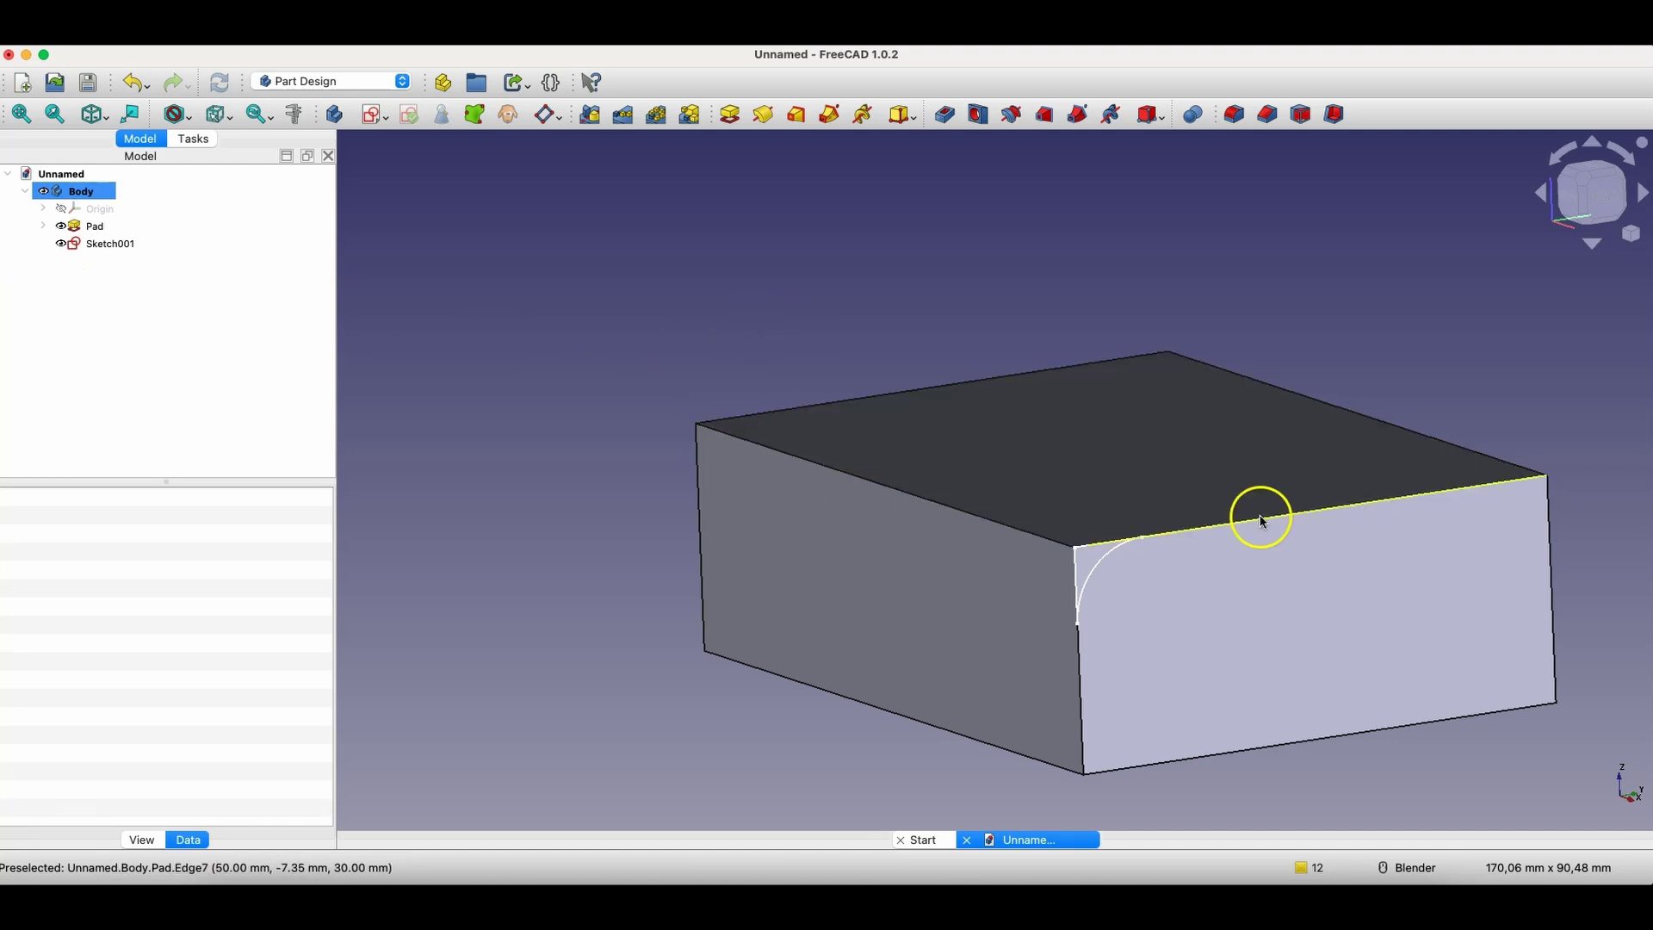
- Attach a datum plane normal to the long top edge, offset 45° about x and 90° about y
click(908, 491)
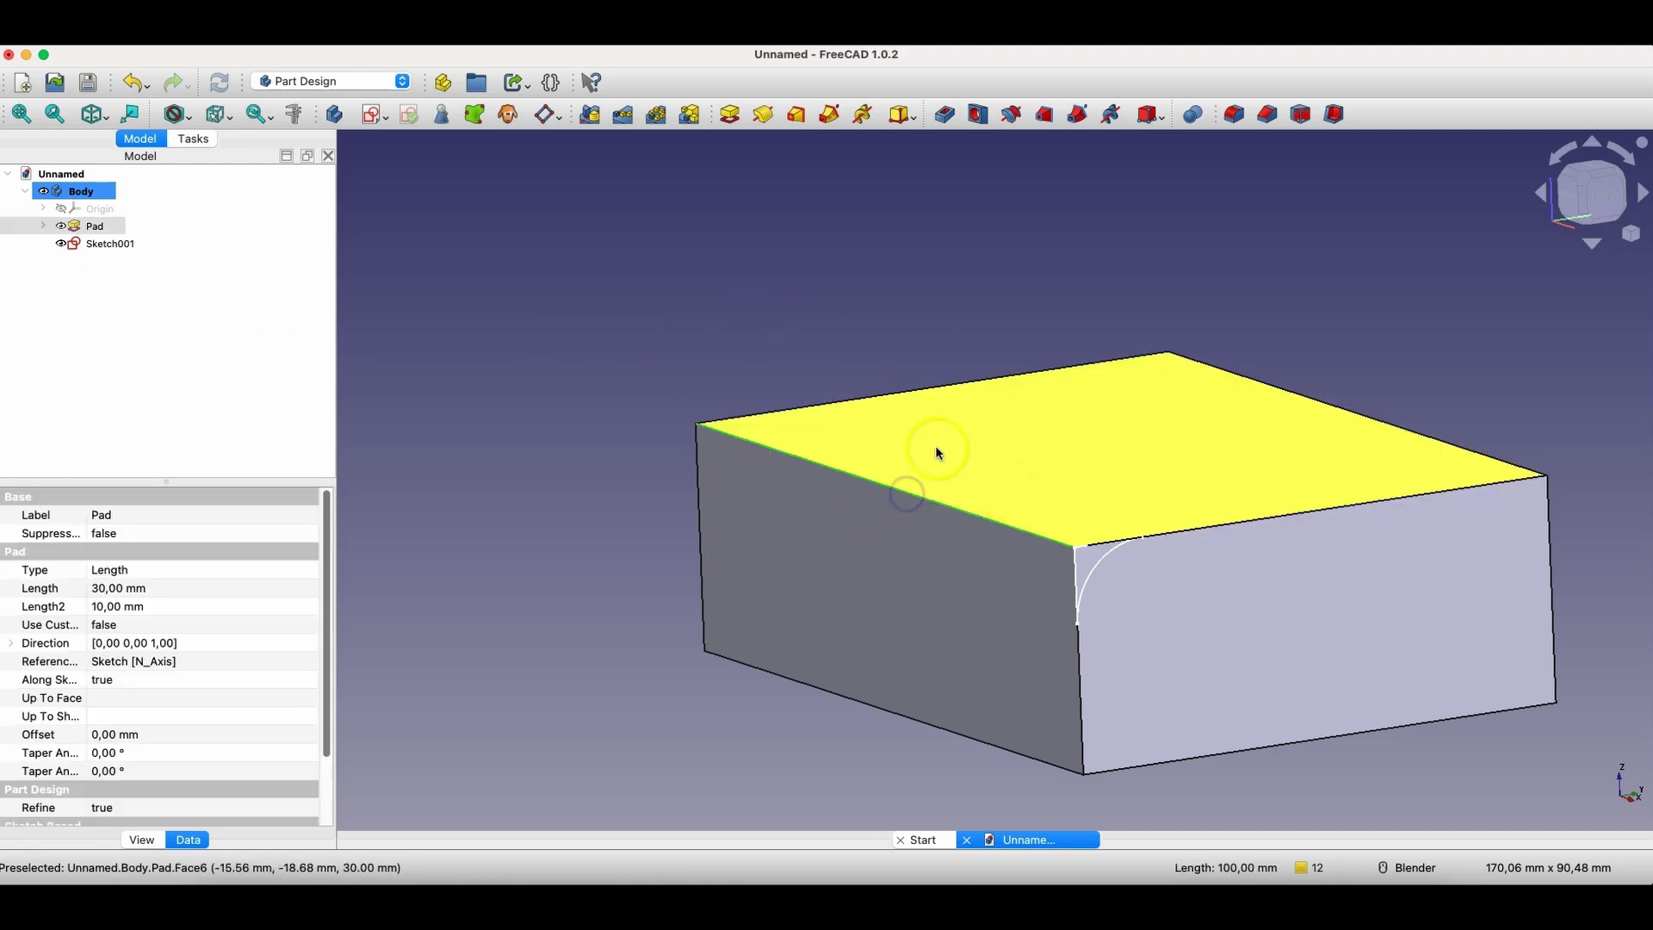
click(548, 124)
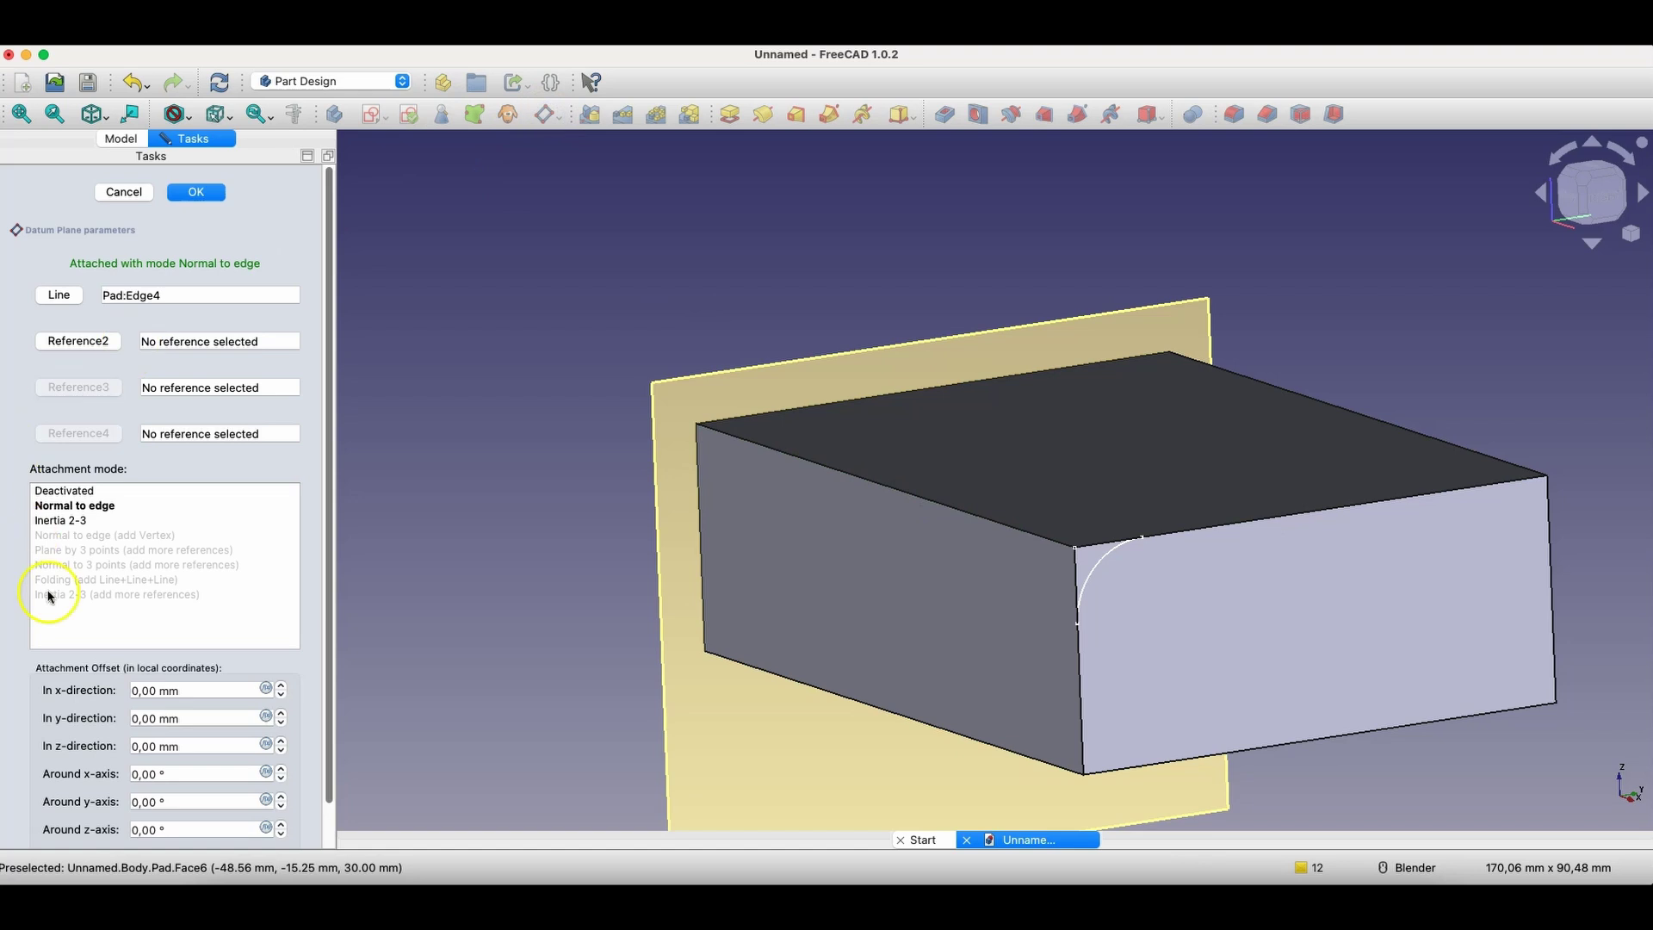
click(140, 774)
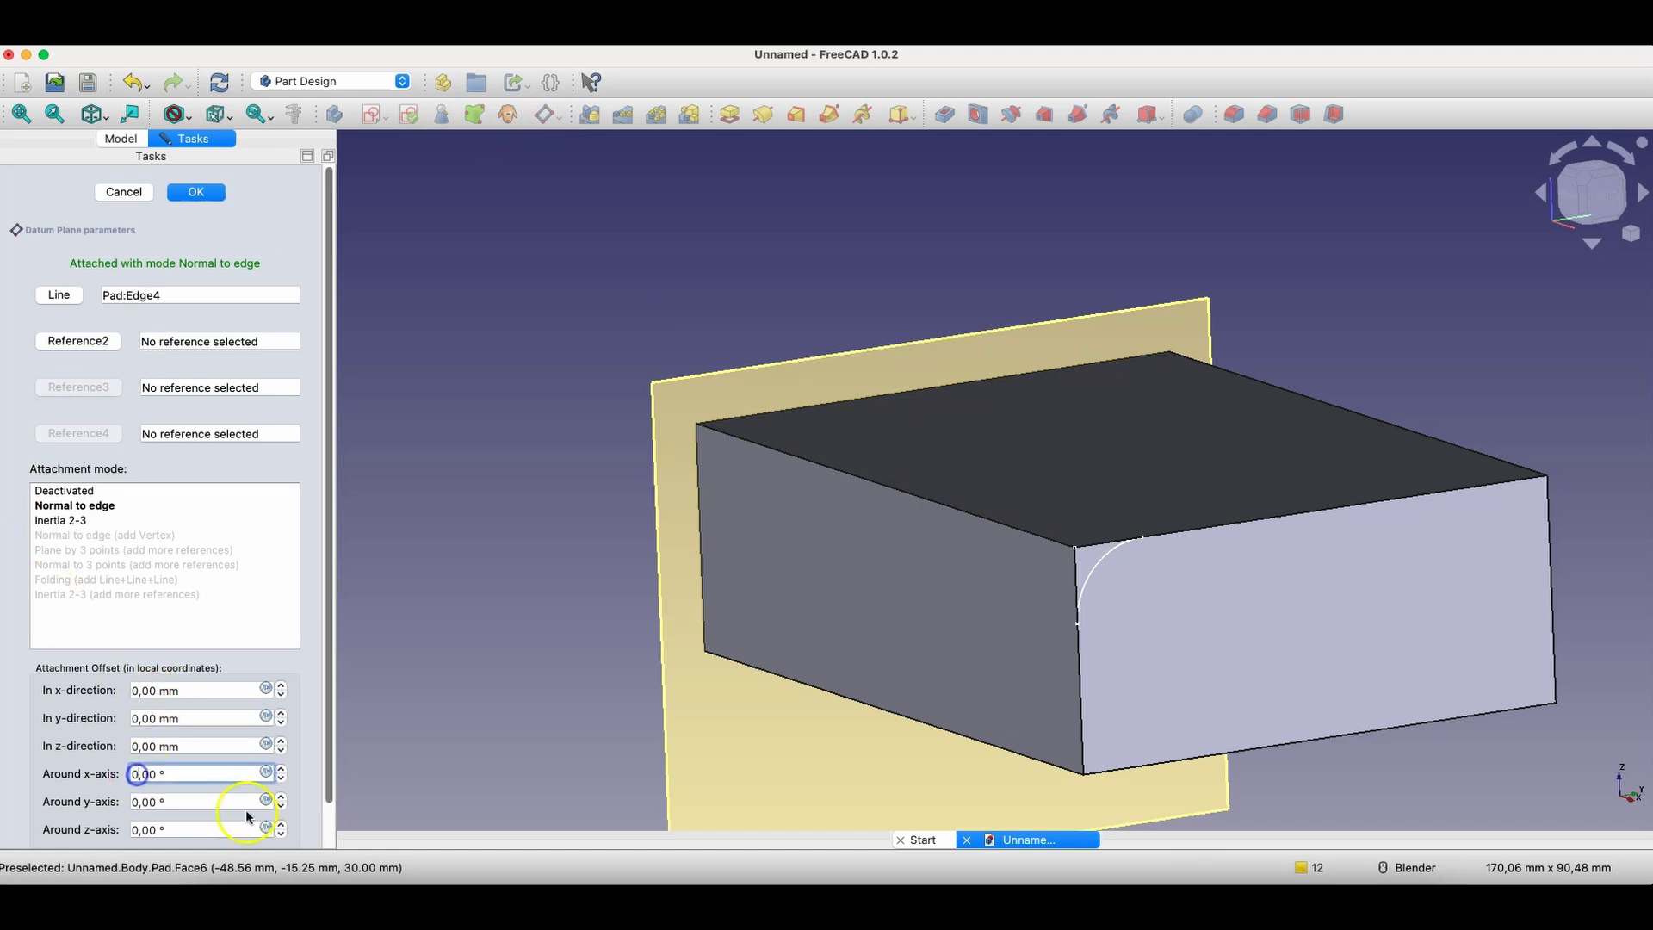
text(45)
key(Tab)
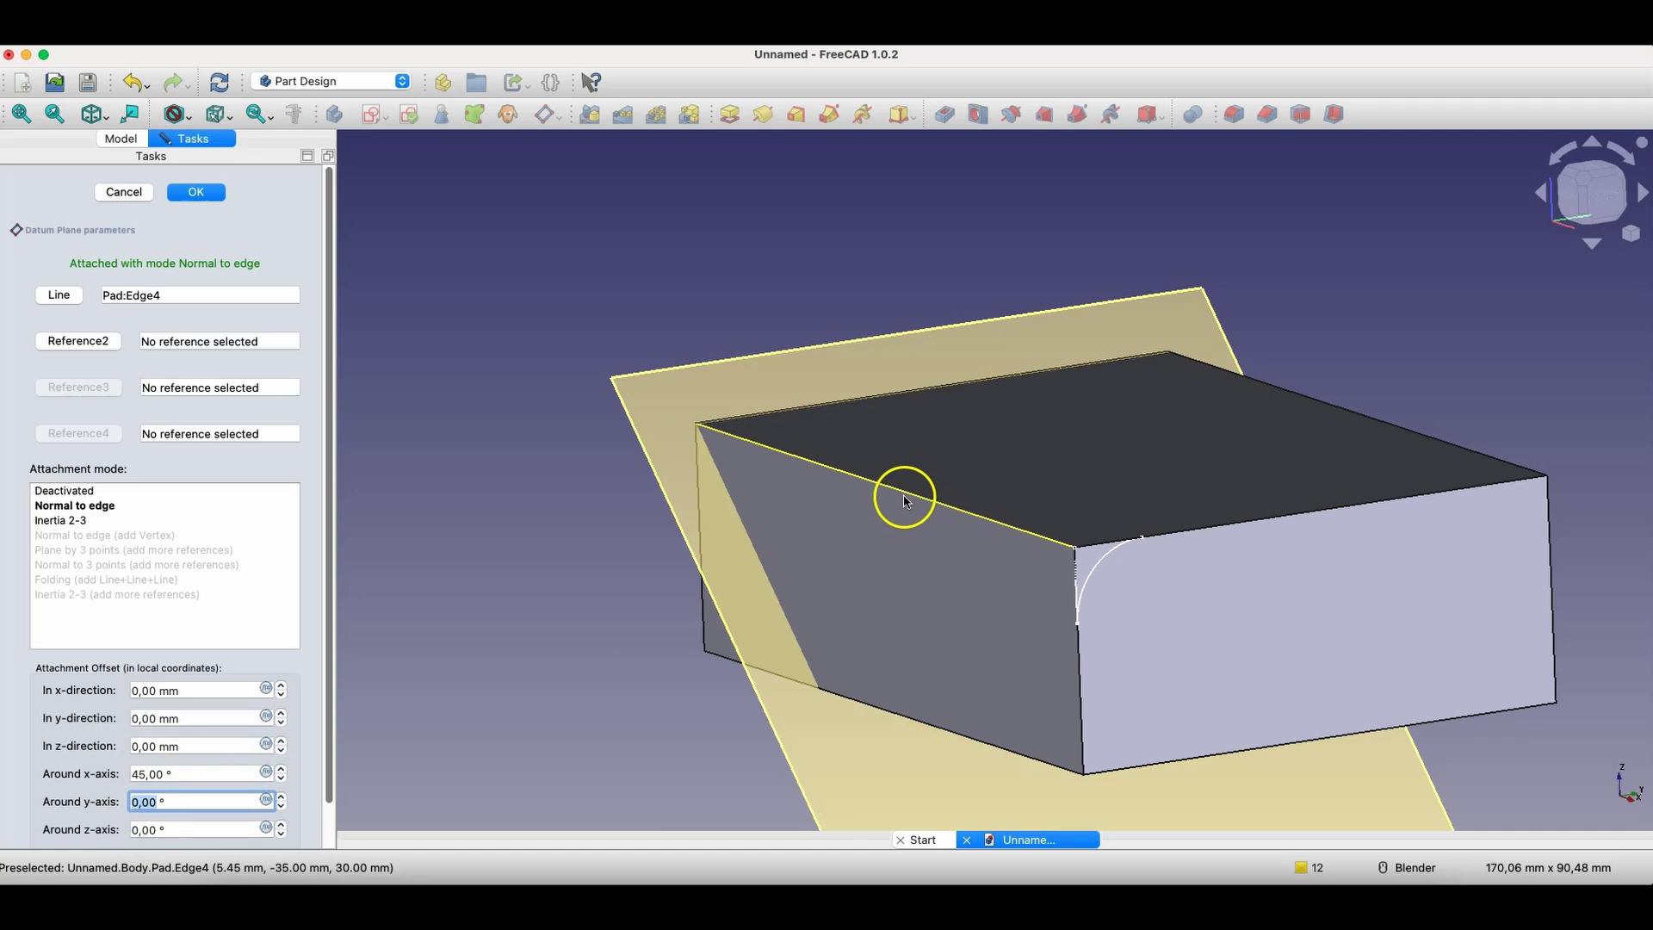
text(9)
key(Tab)
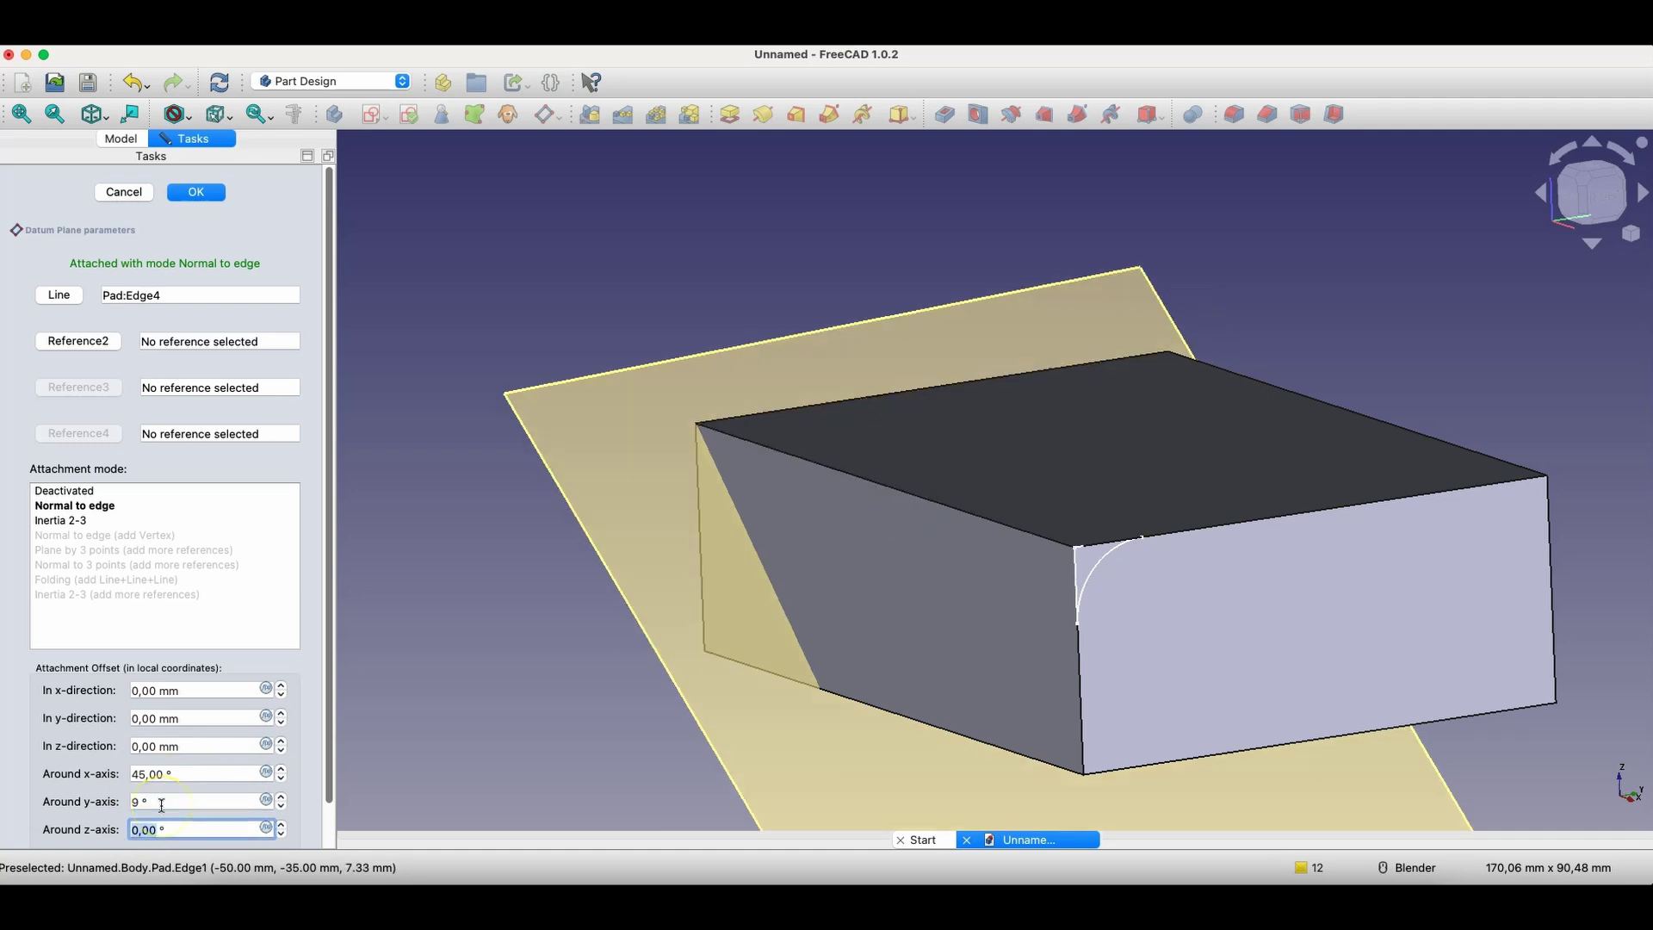
click(161, 805)
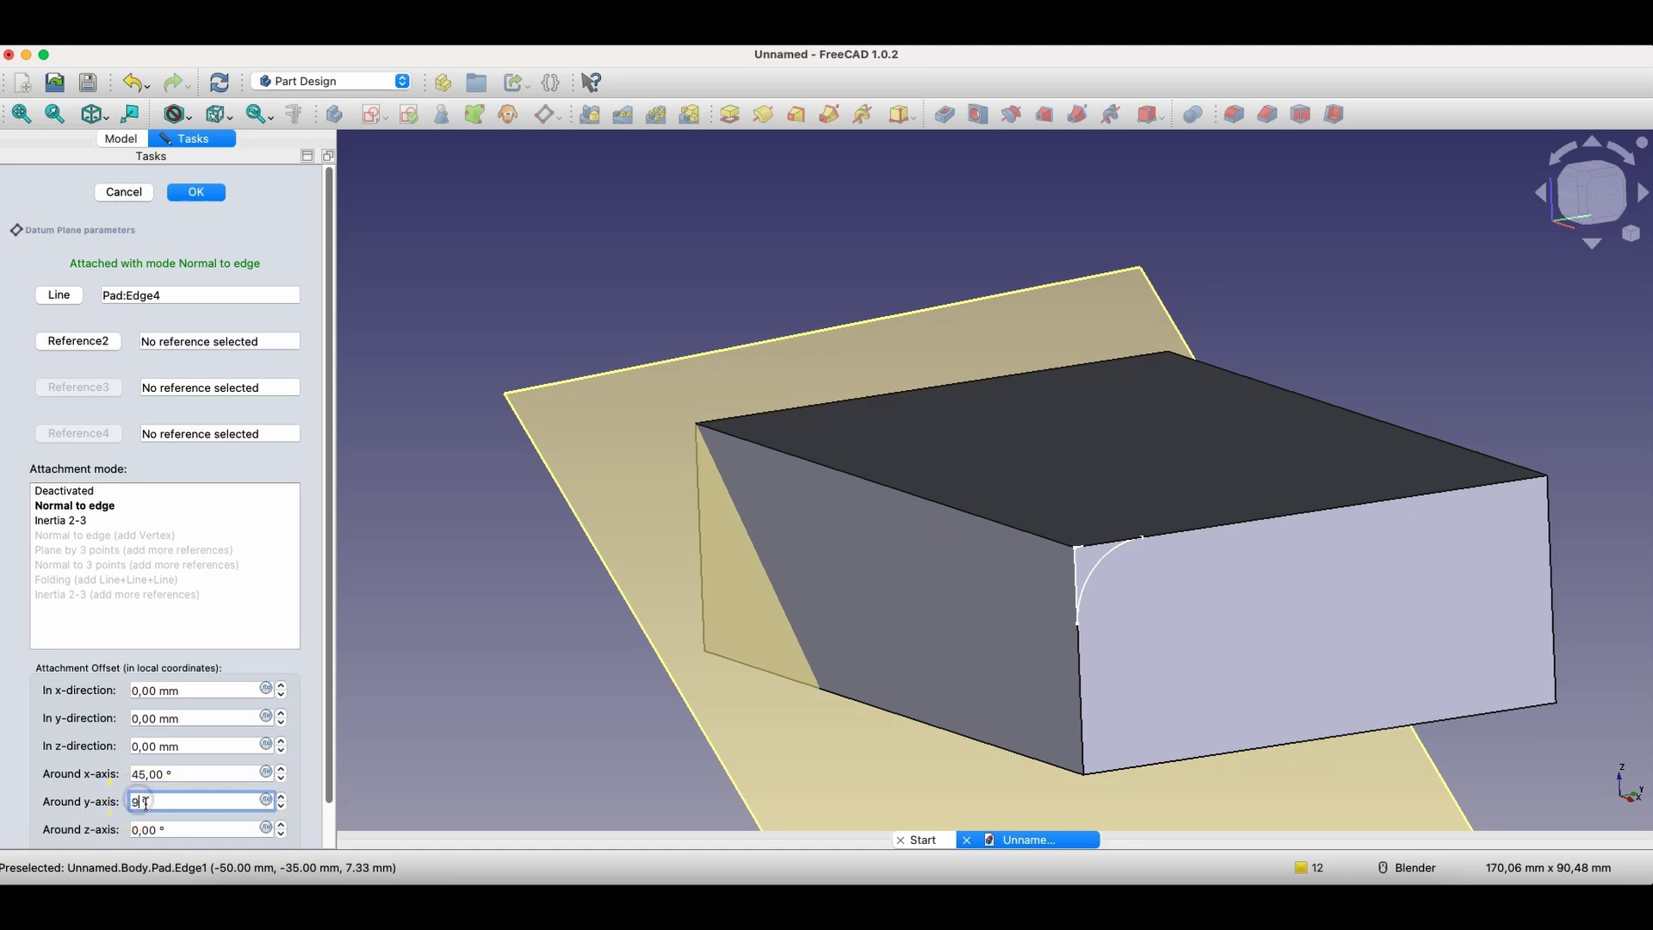
text(0)
key(Tab)
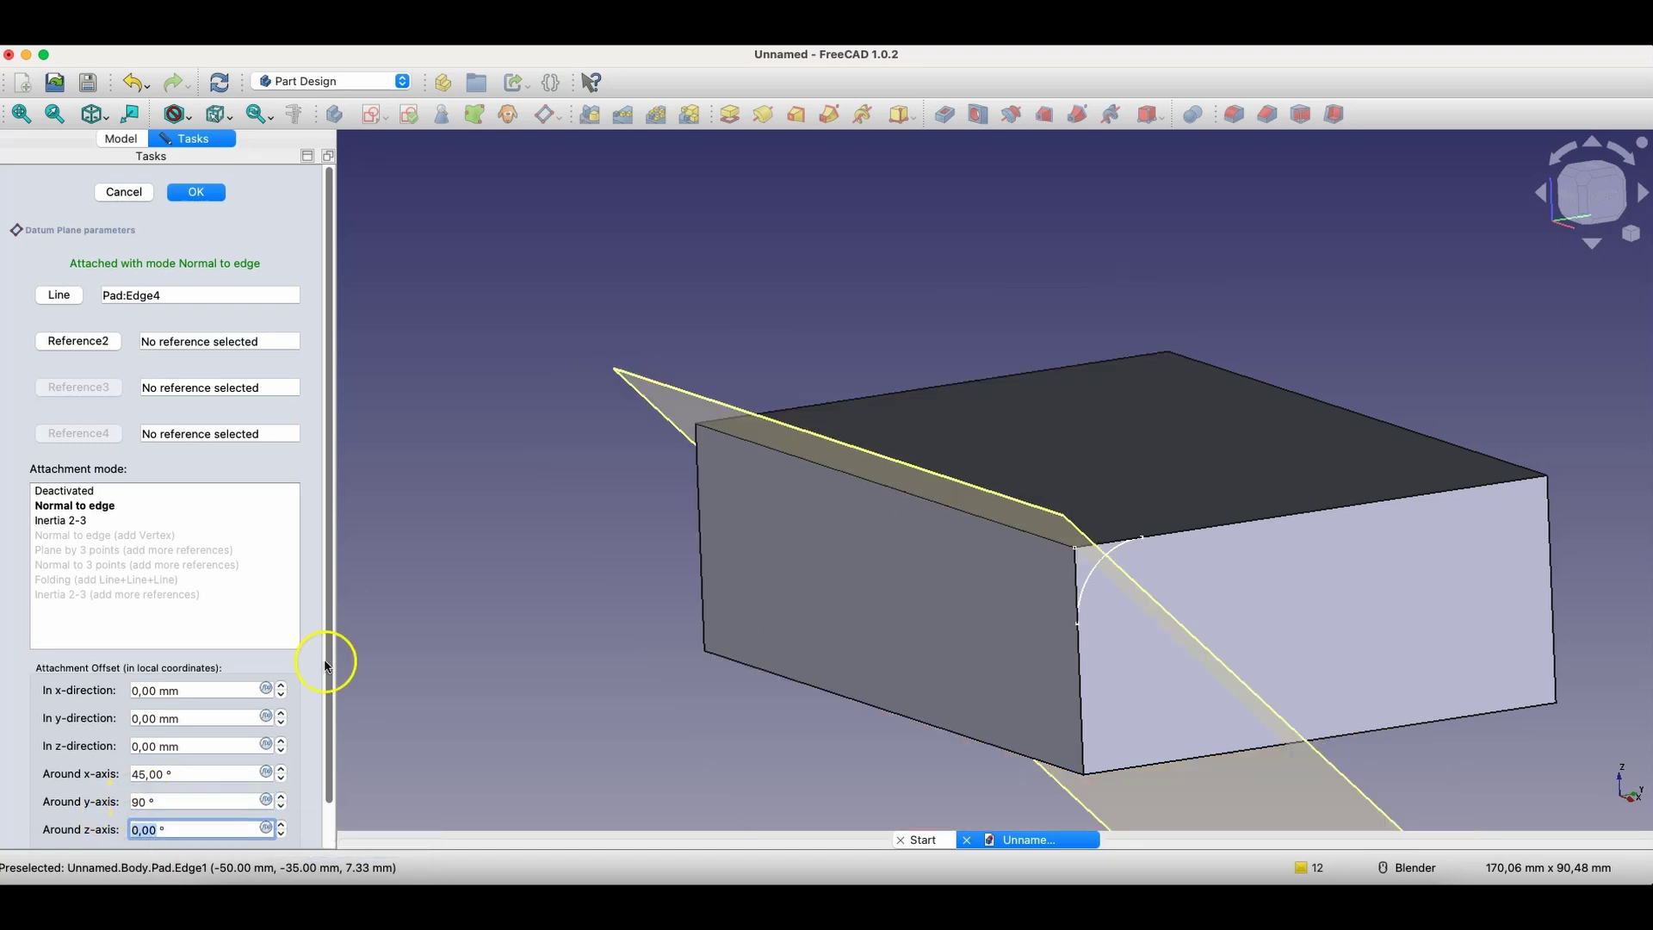
- Accept the datum plane and start a new sketch on it
click(198, 192)
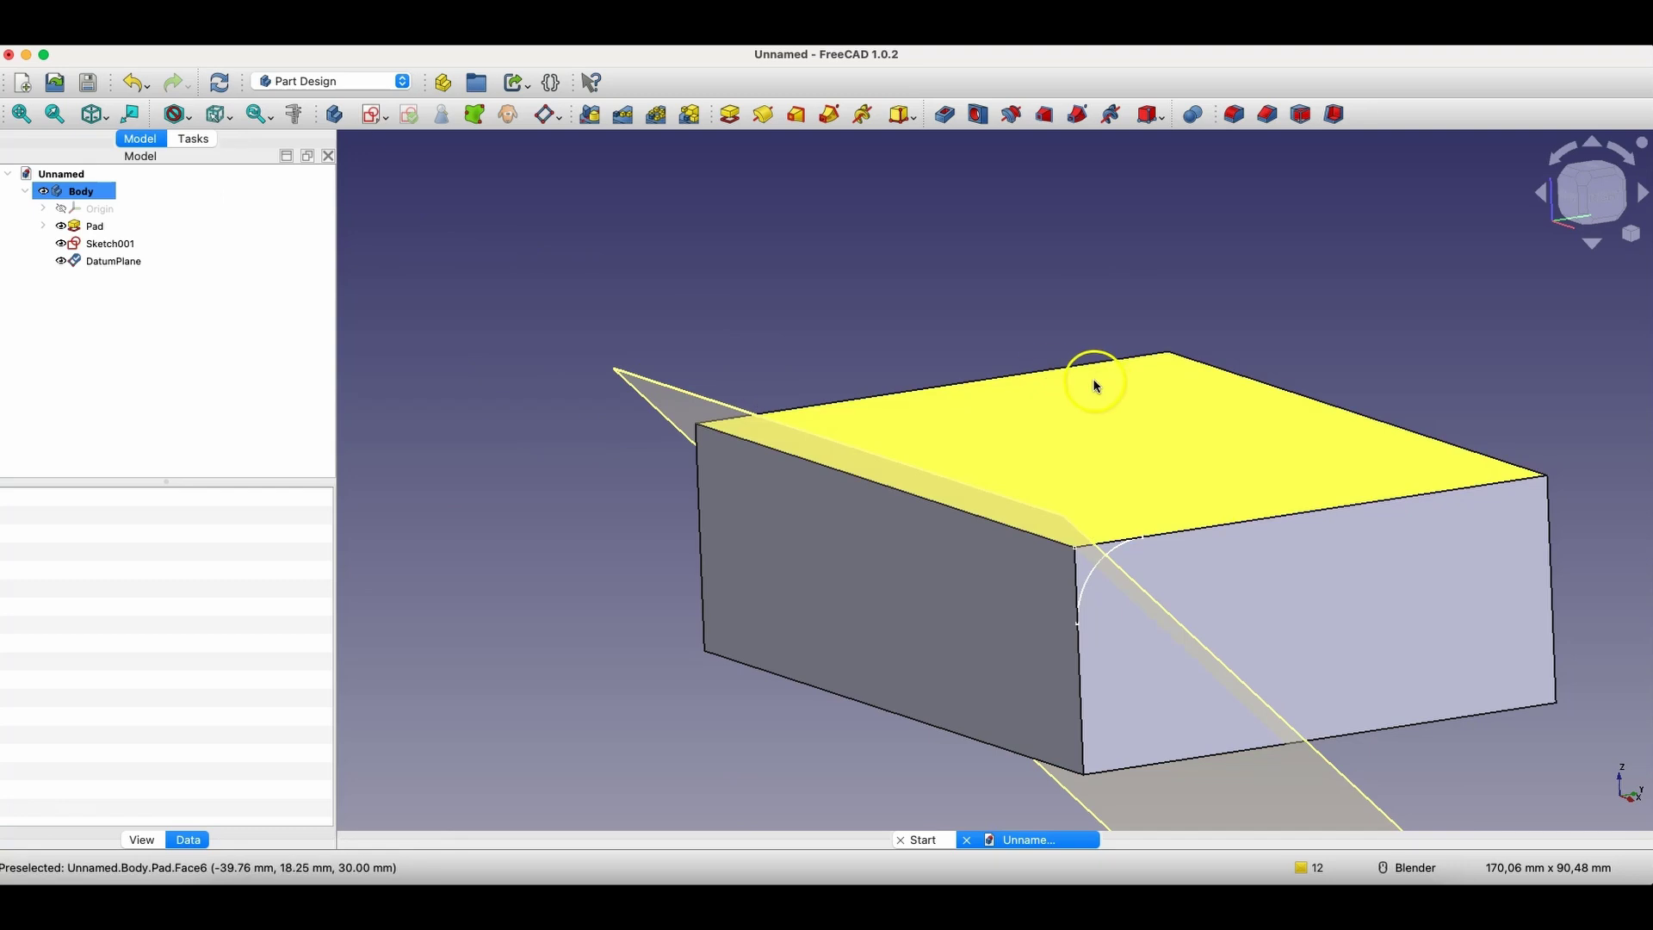
middle_drag(1089, 369, 671, 405)
click(671, 405)
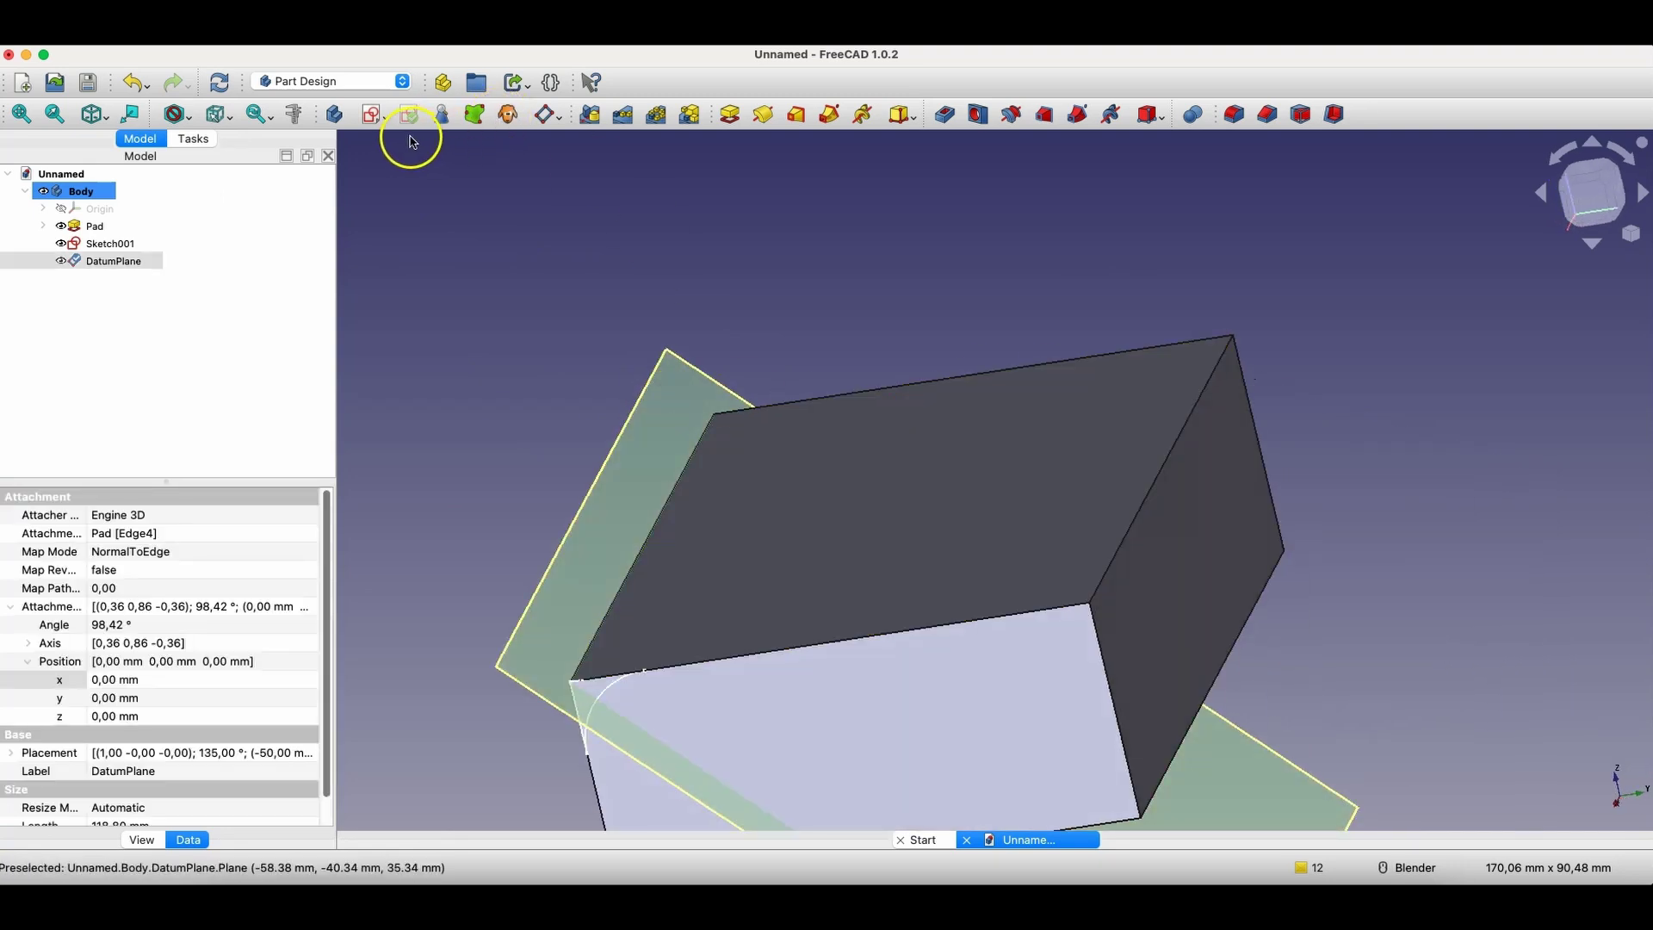
click(373, 117)
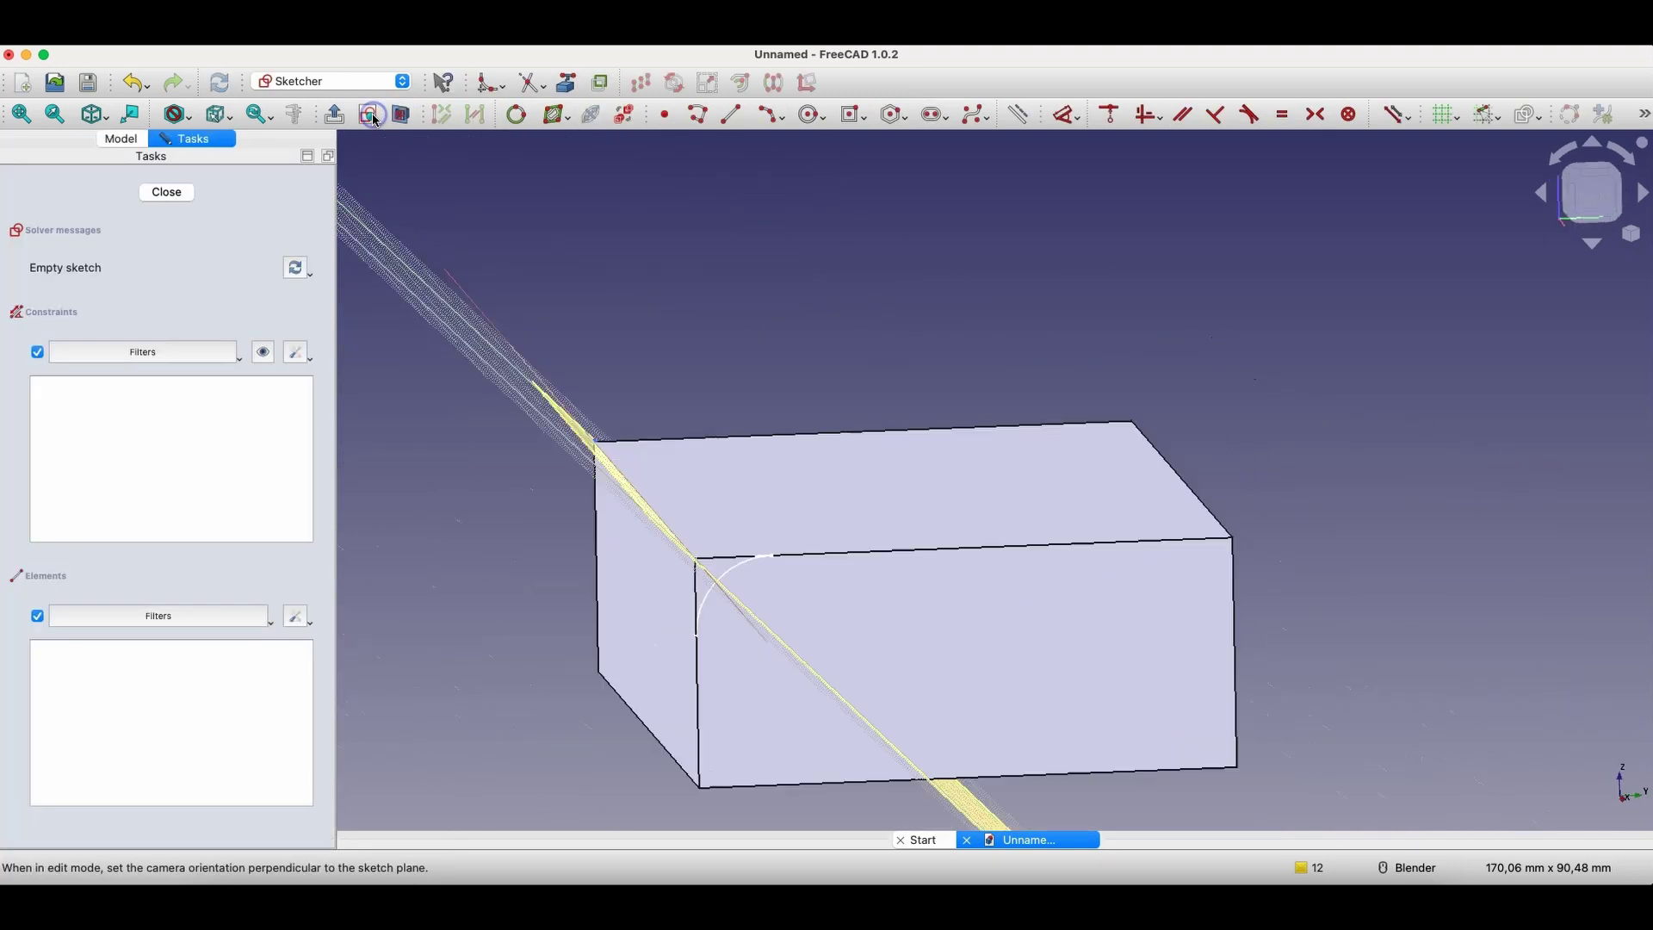
- Reference the block's top edge, draw a shallow three-point arc across its ends, and close
click(556, 114)
click(974, 225)
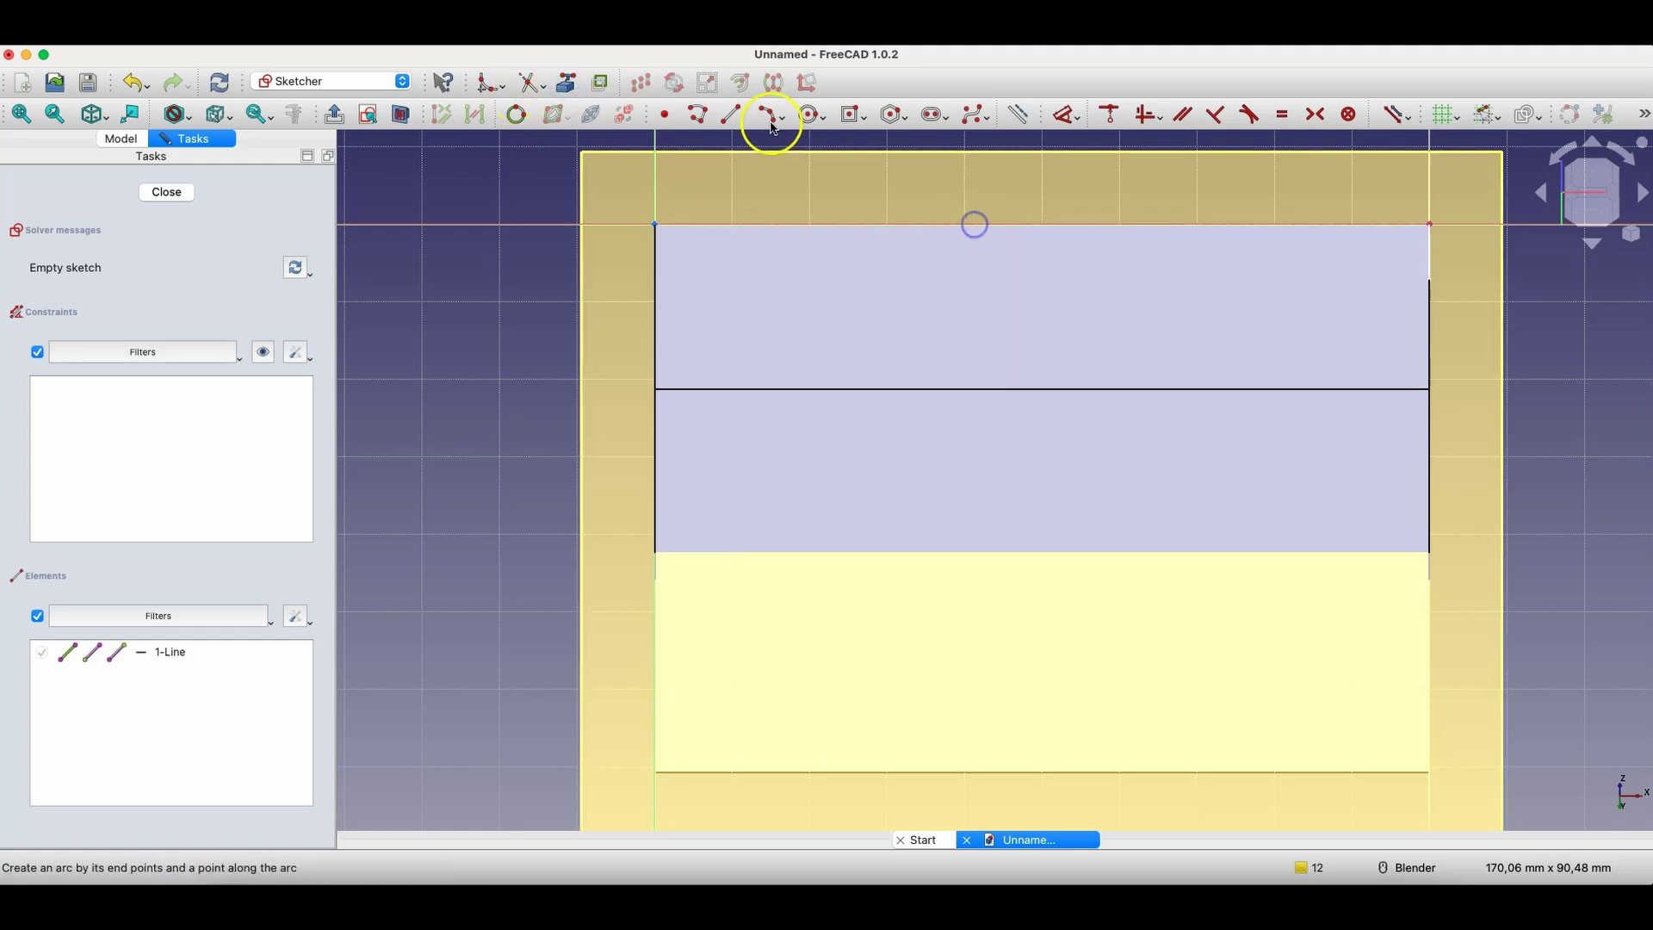
click(769, 115)
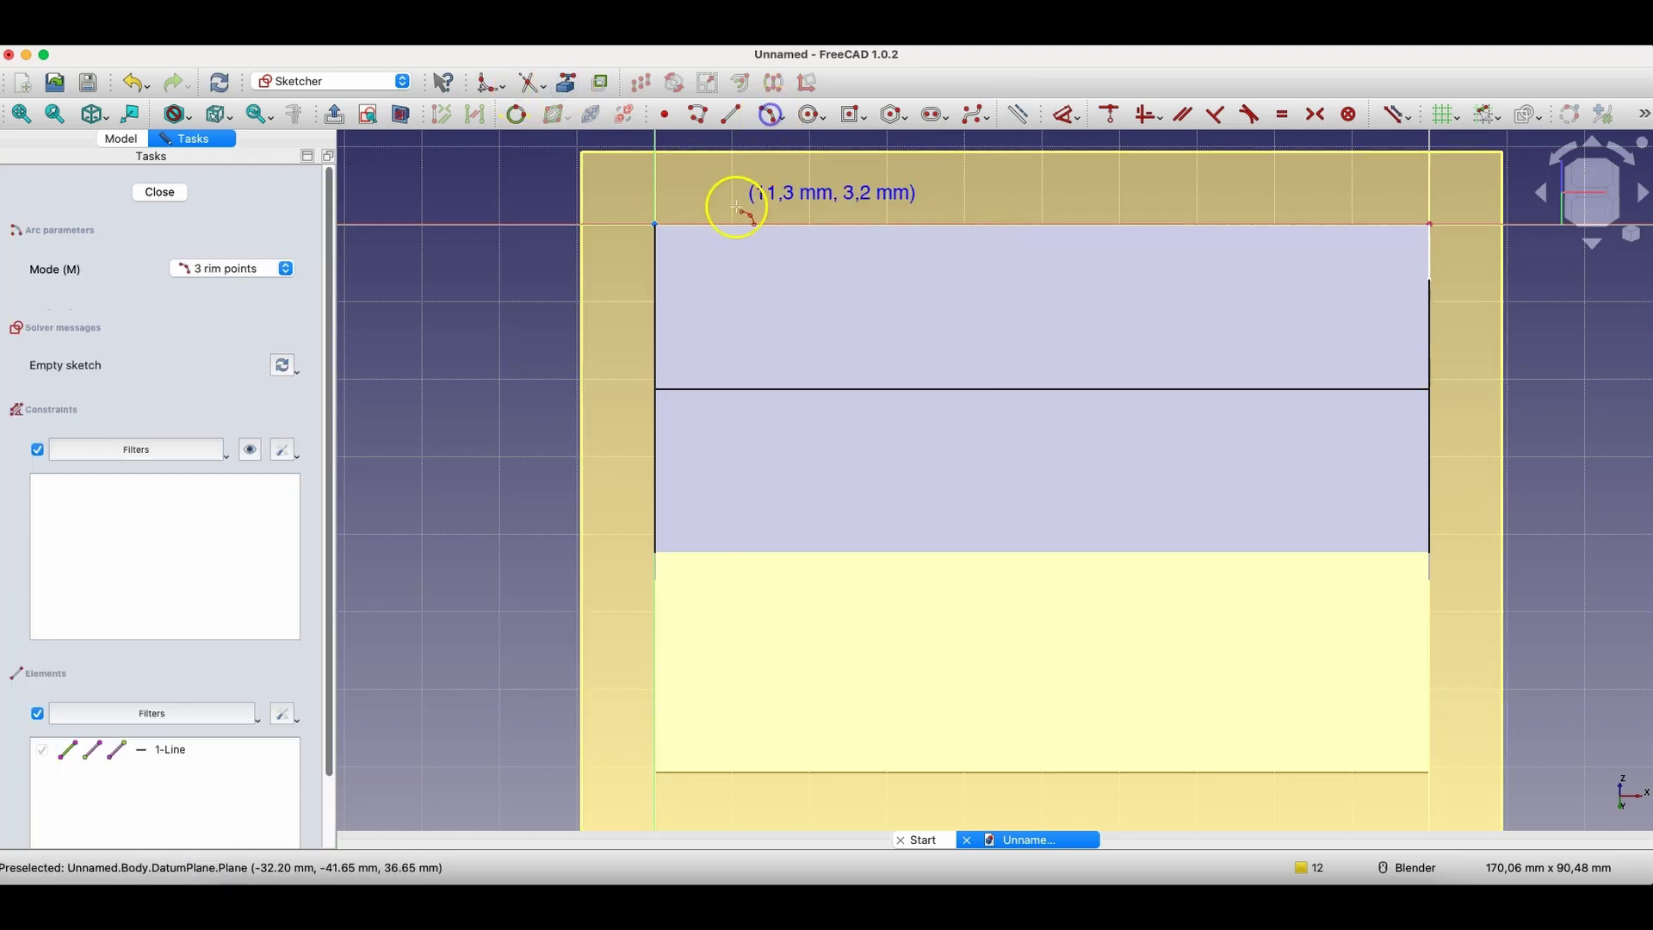
click(656, 223)
click(1423, 222)
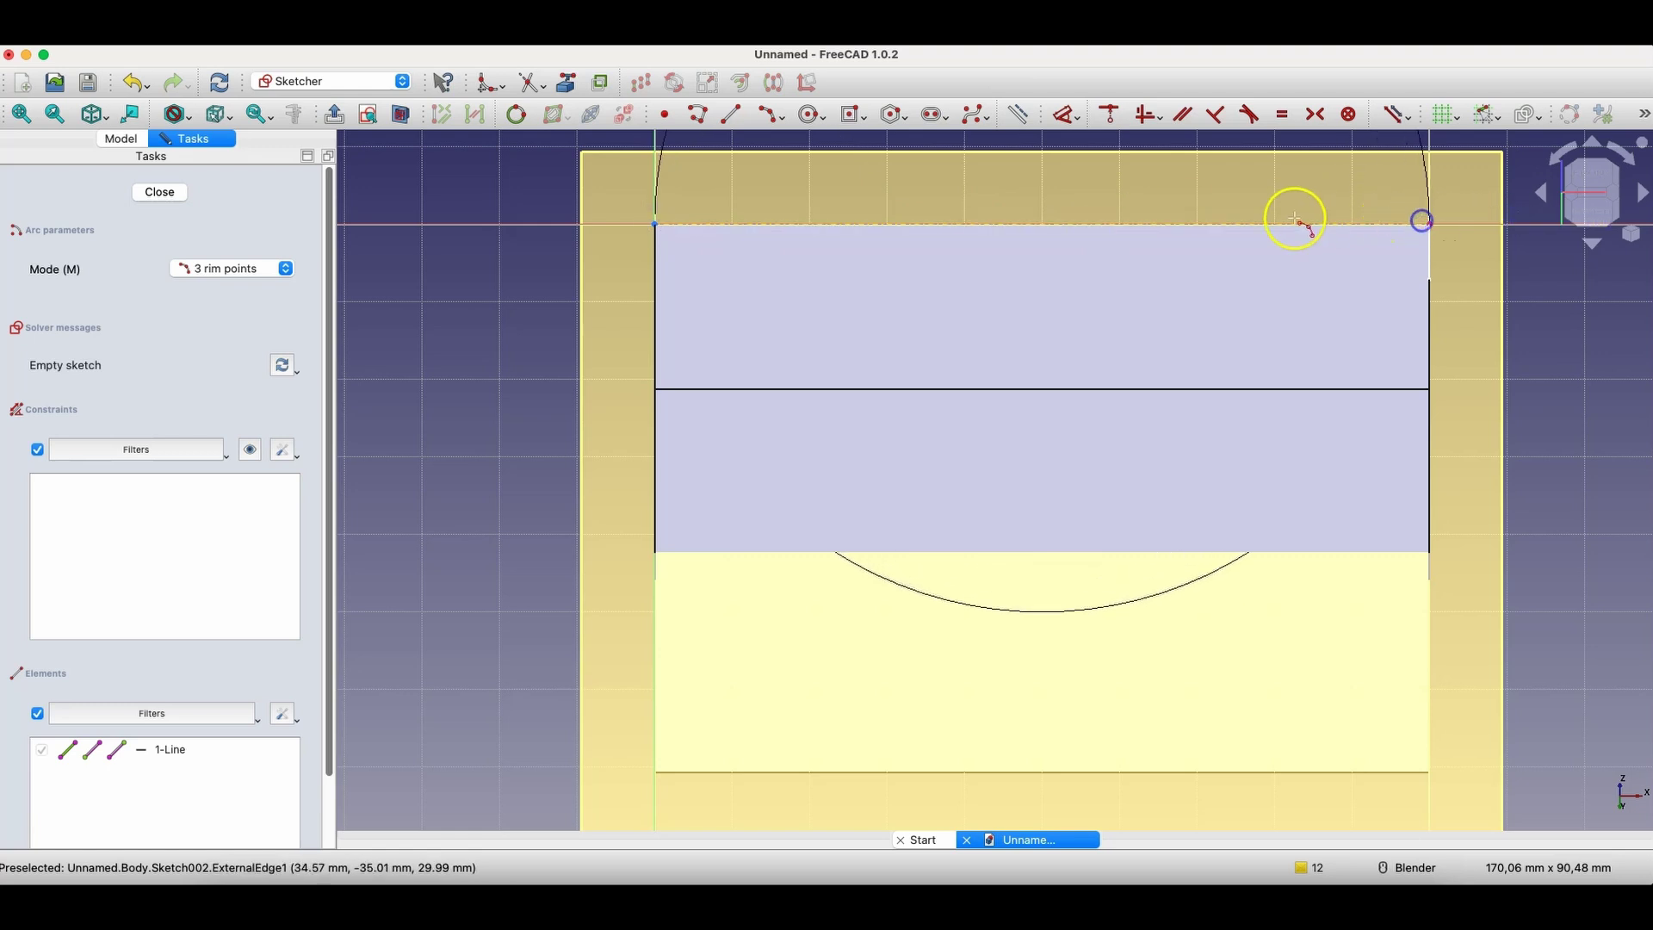
click(1036, 207)
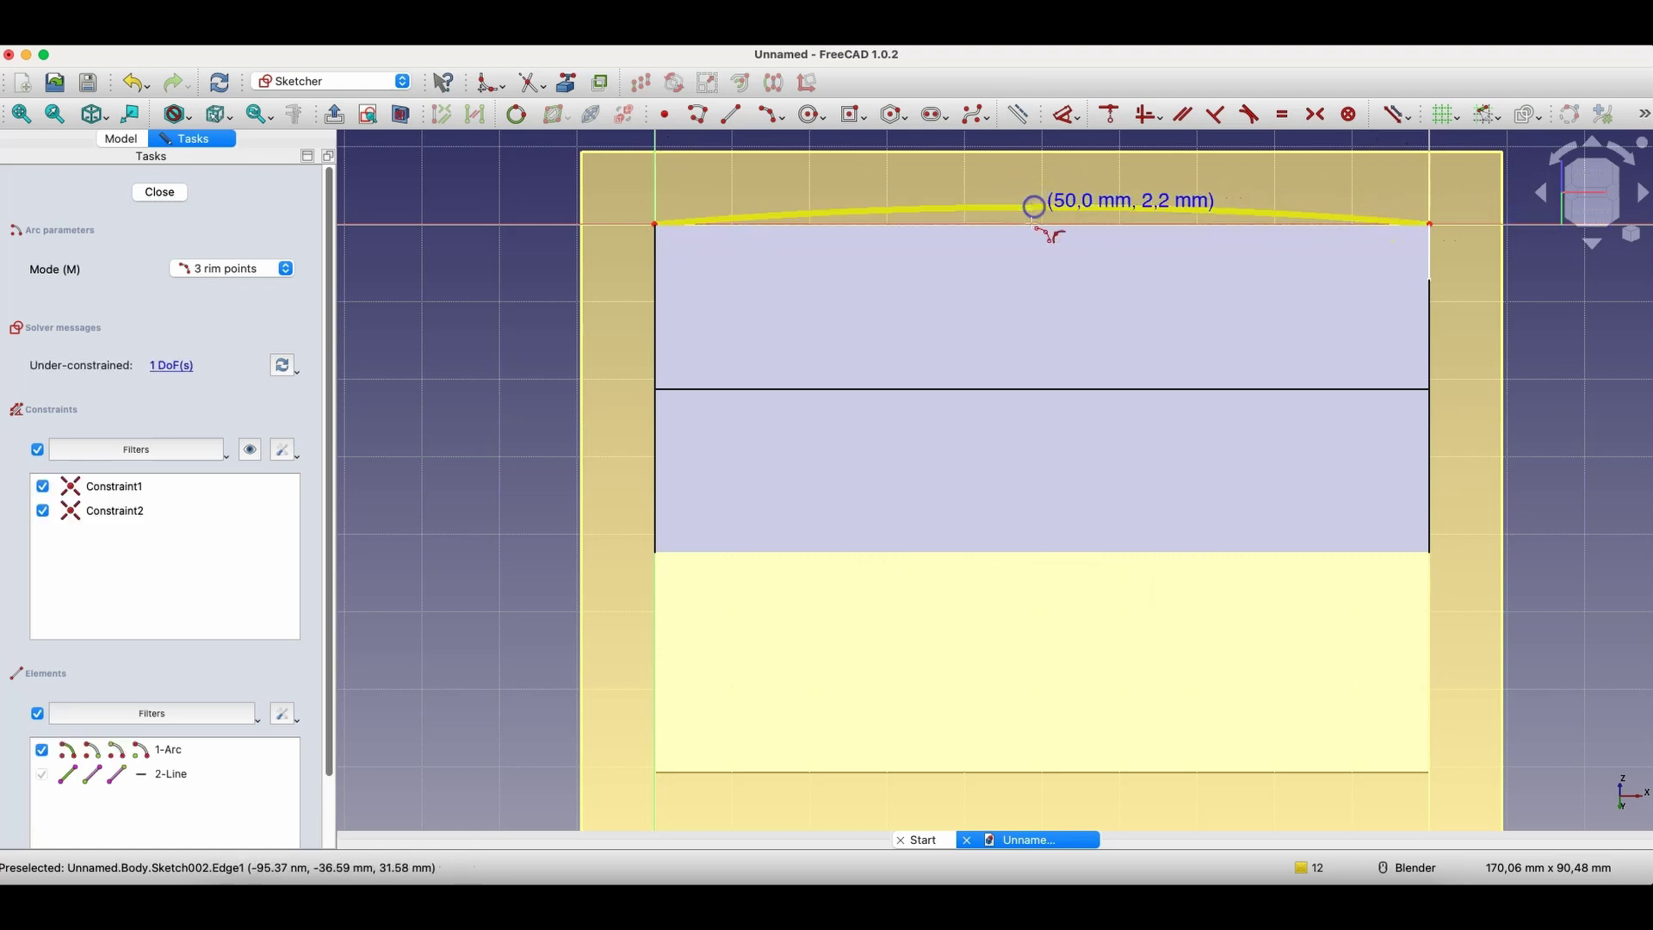
click(160, 191)
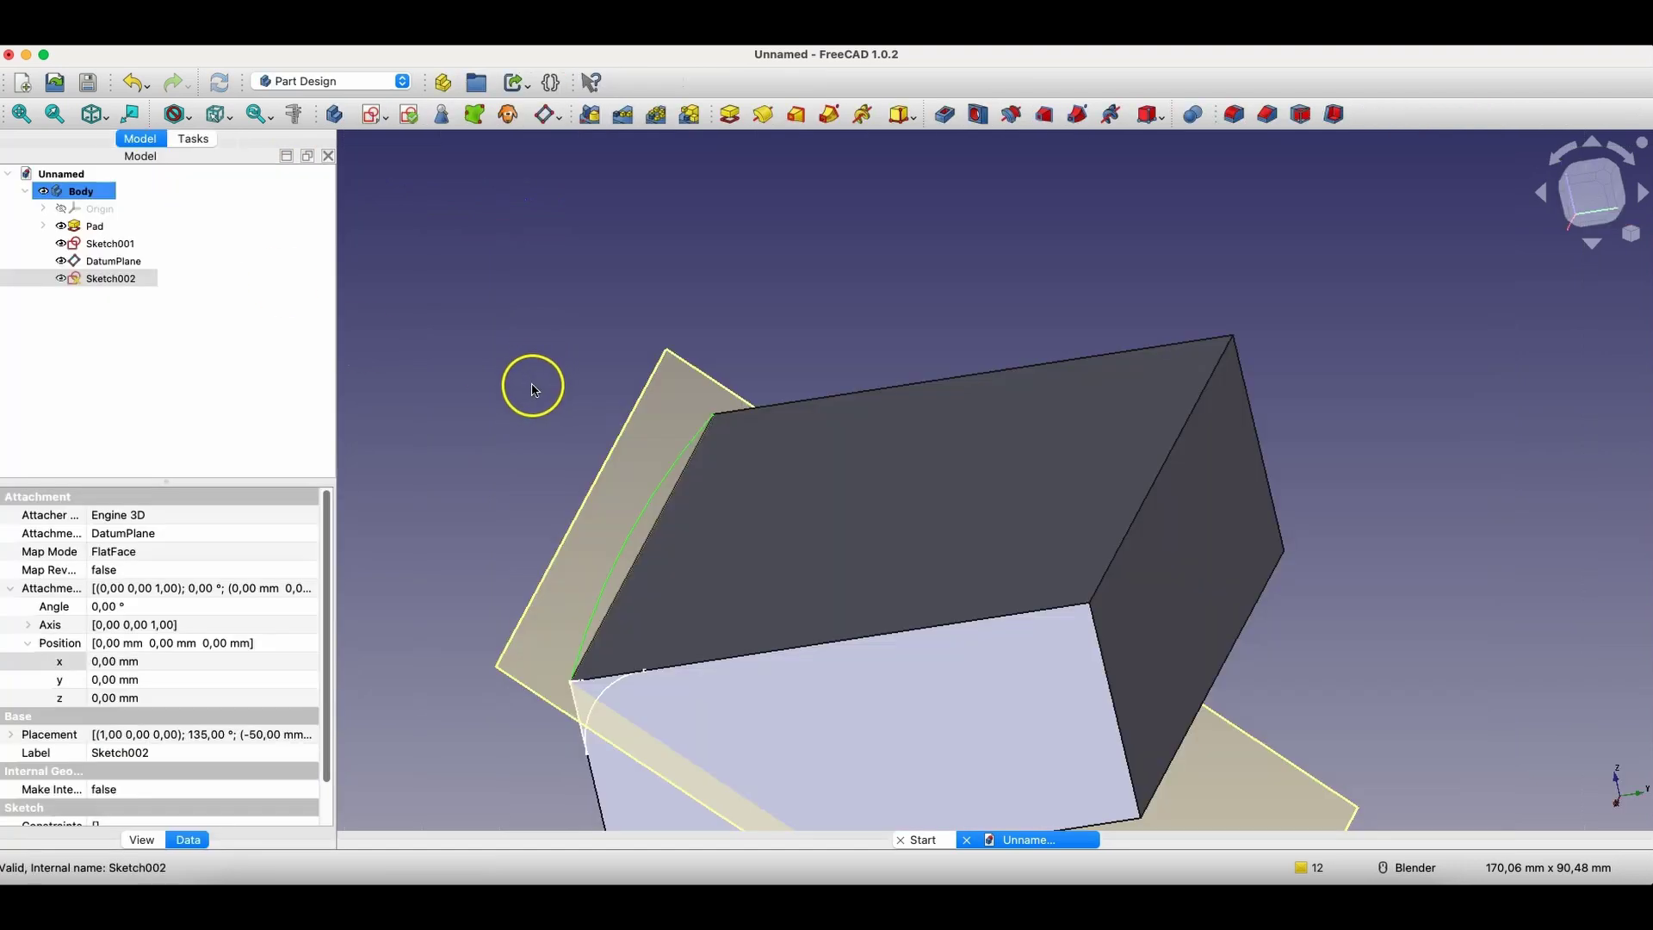
- Change Sketch001's arc diameter constraint from 20 mm to 30 mm and close the sketch
double_click(100, 245)
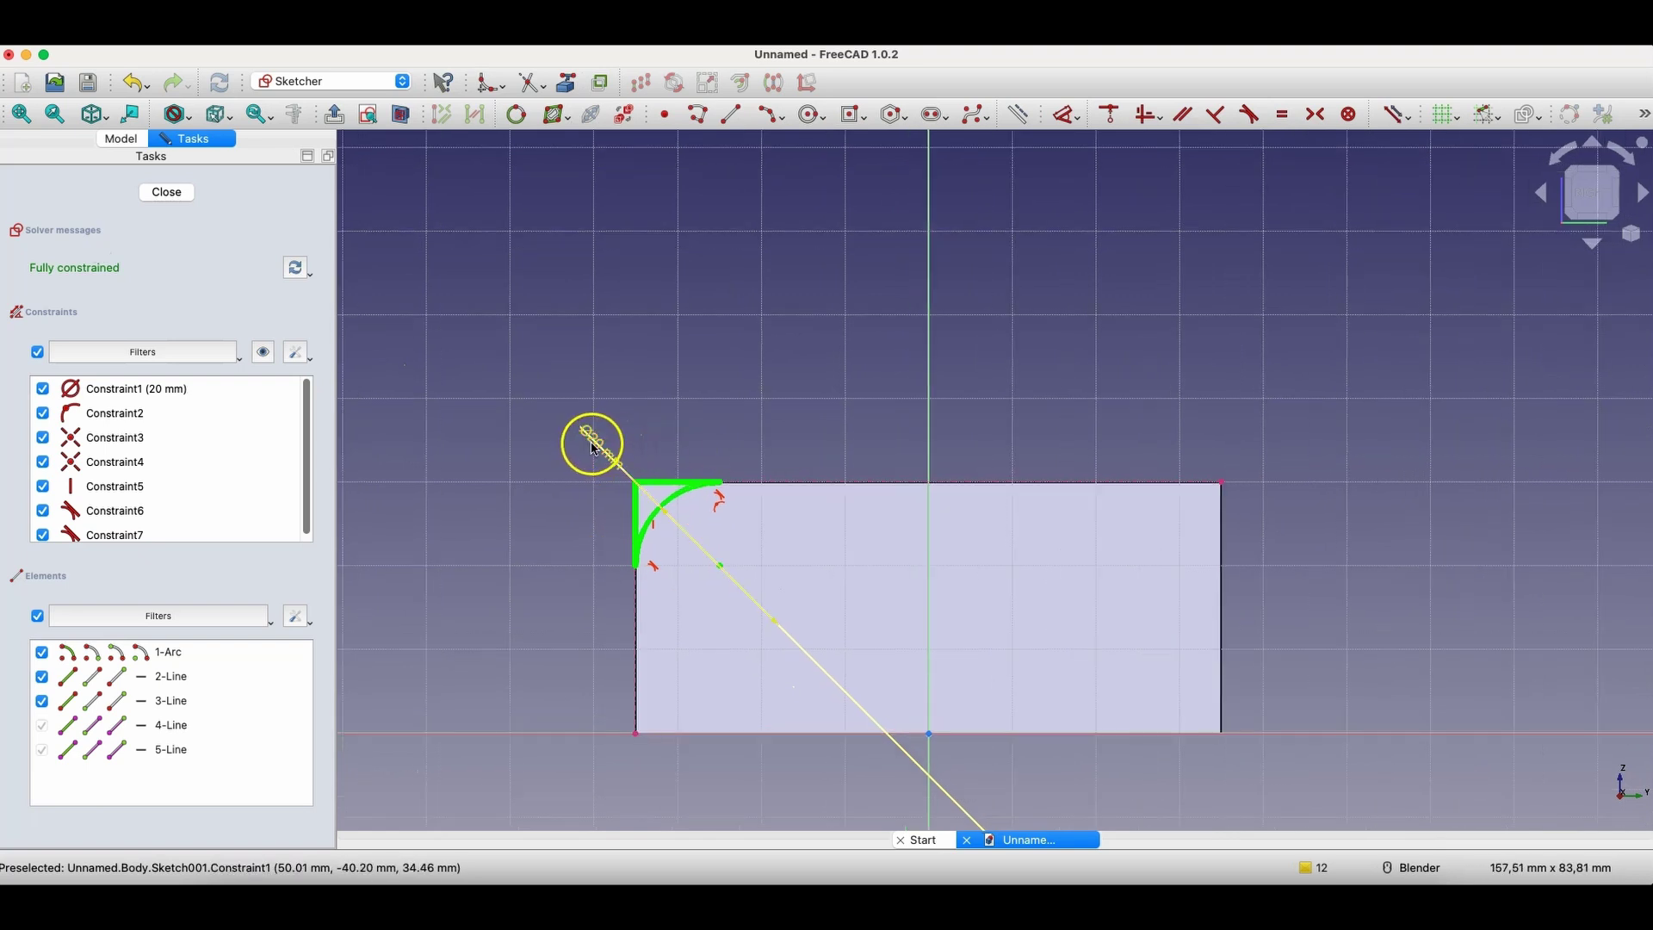
drag(606, 448, 541, 498)
double_click(538, 501)
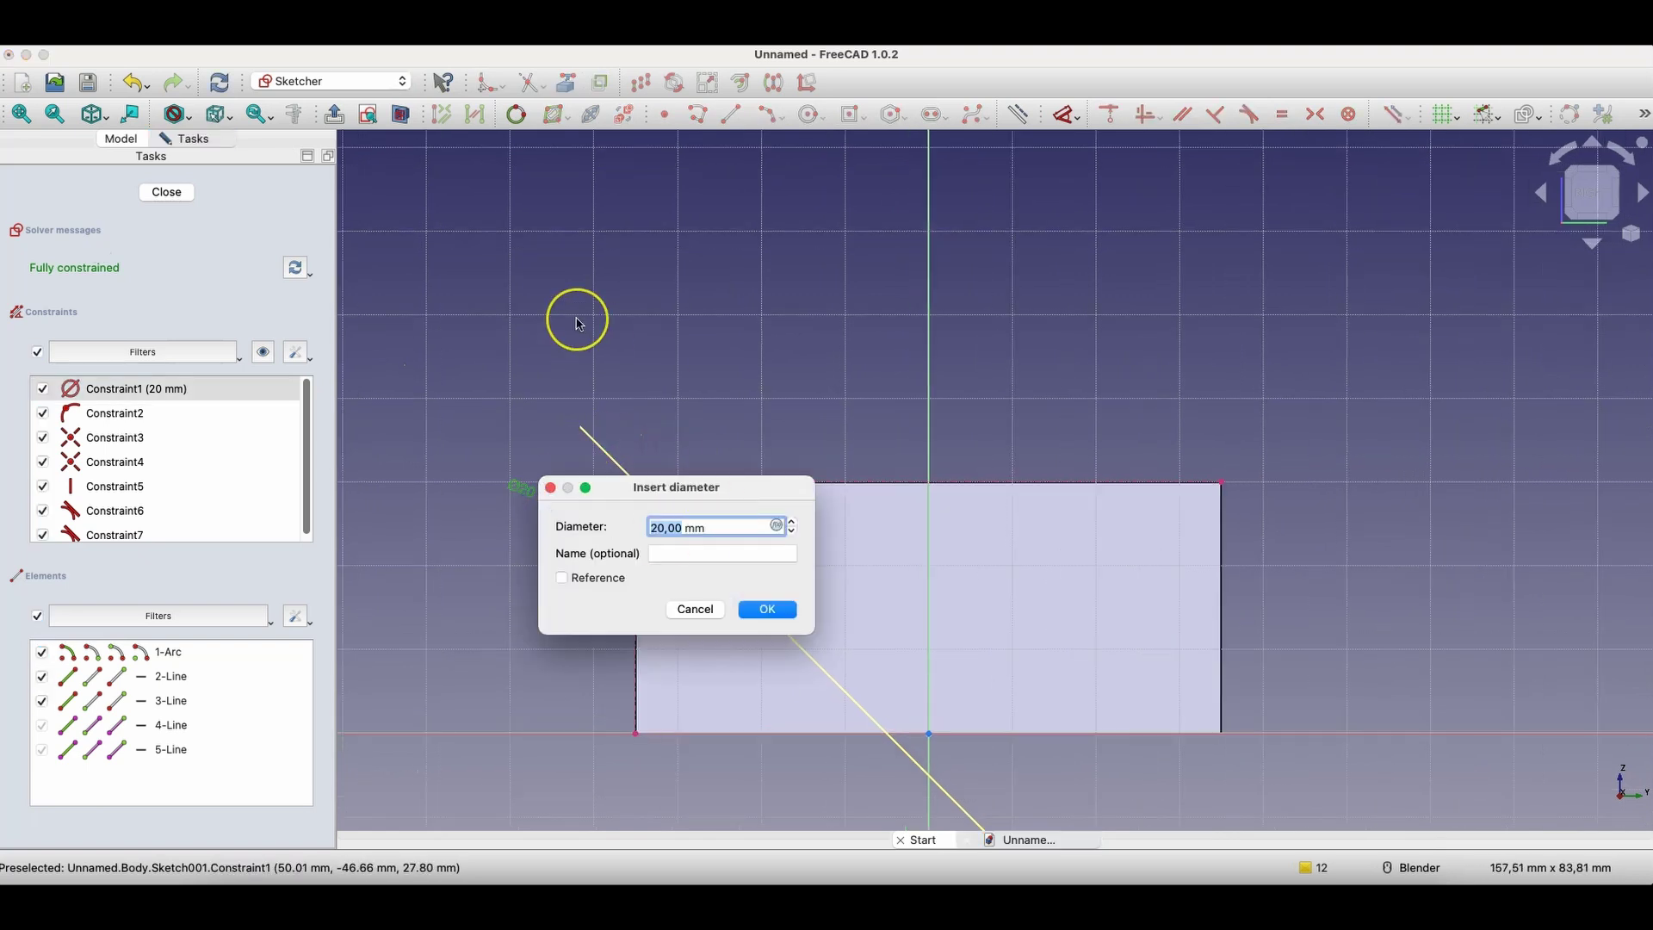
text(30)
key(Return)
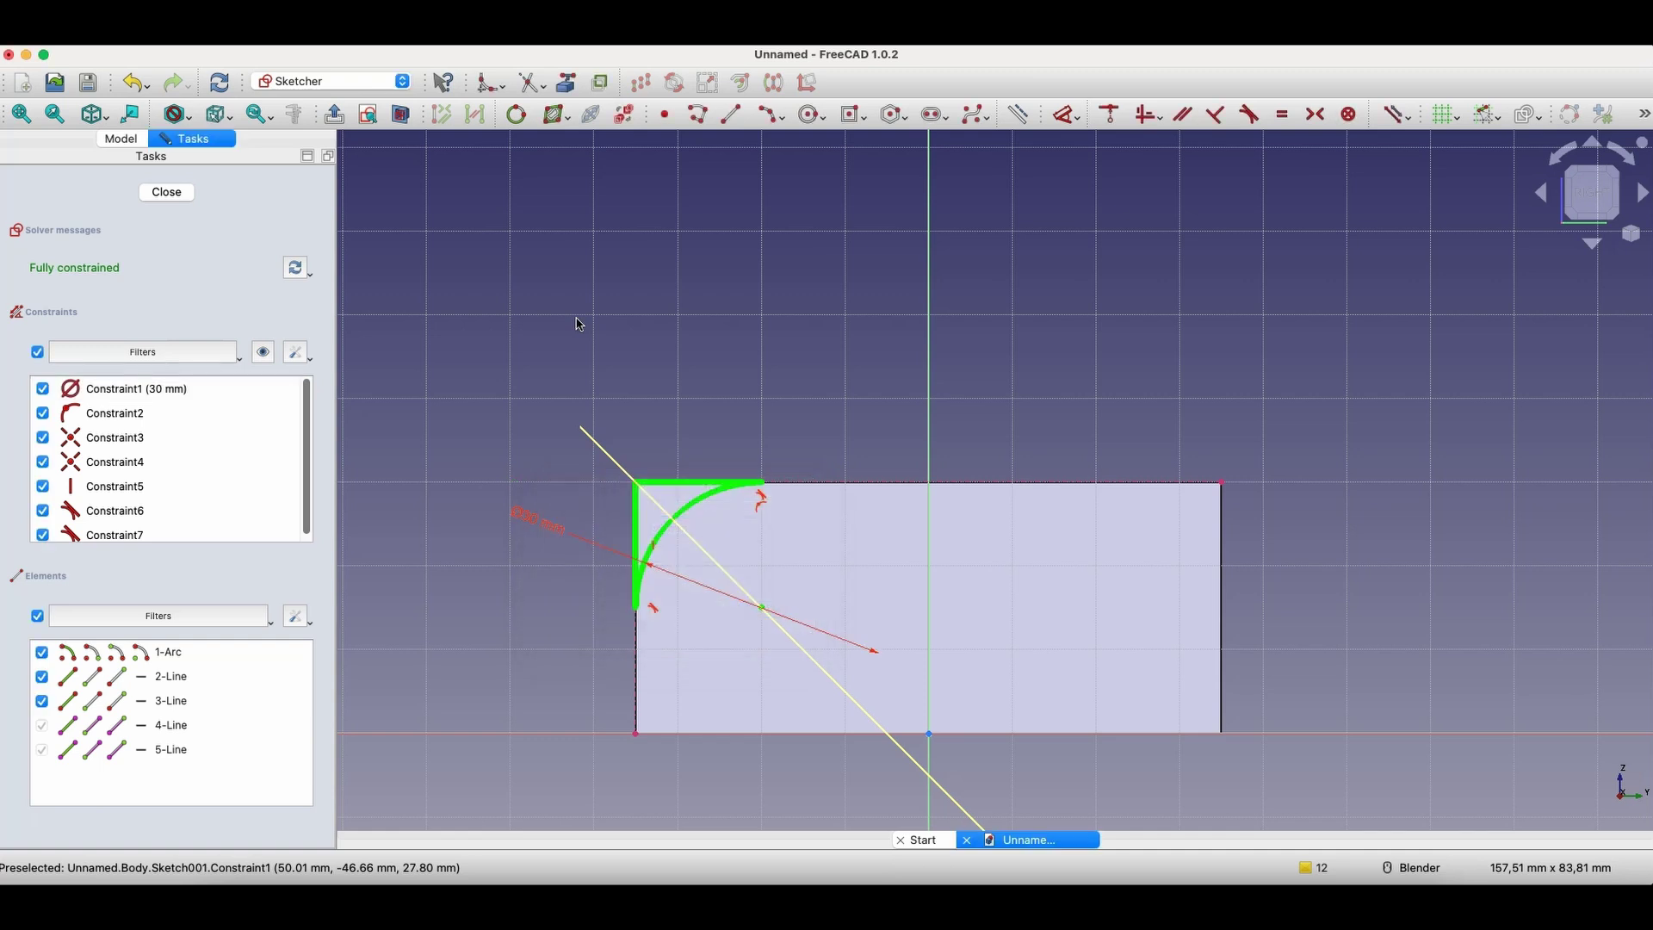
click(164, 197)
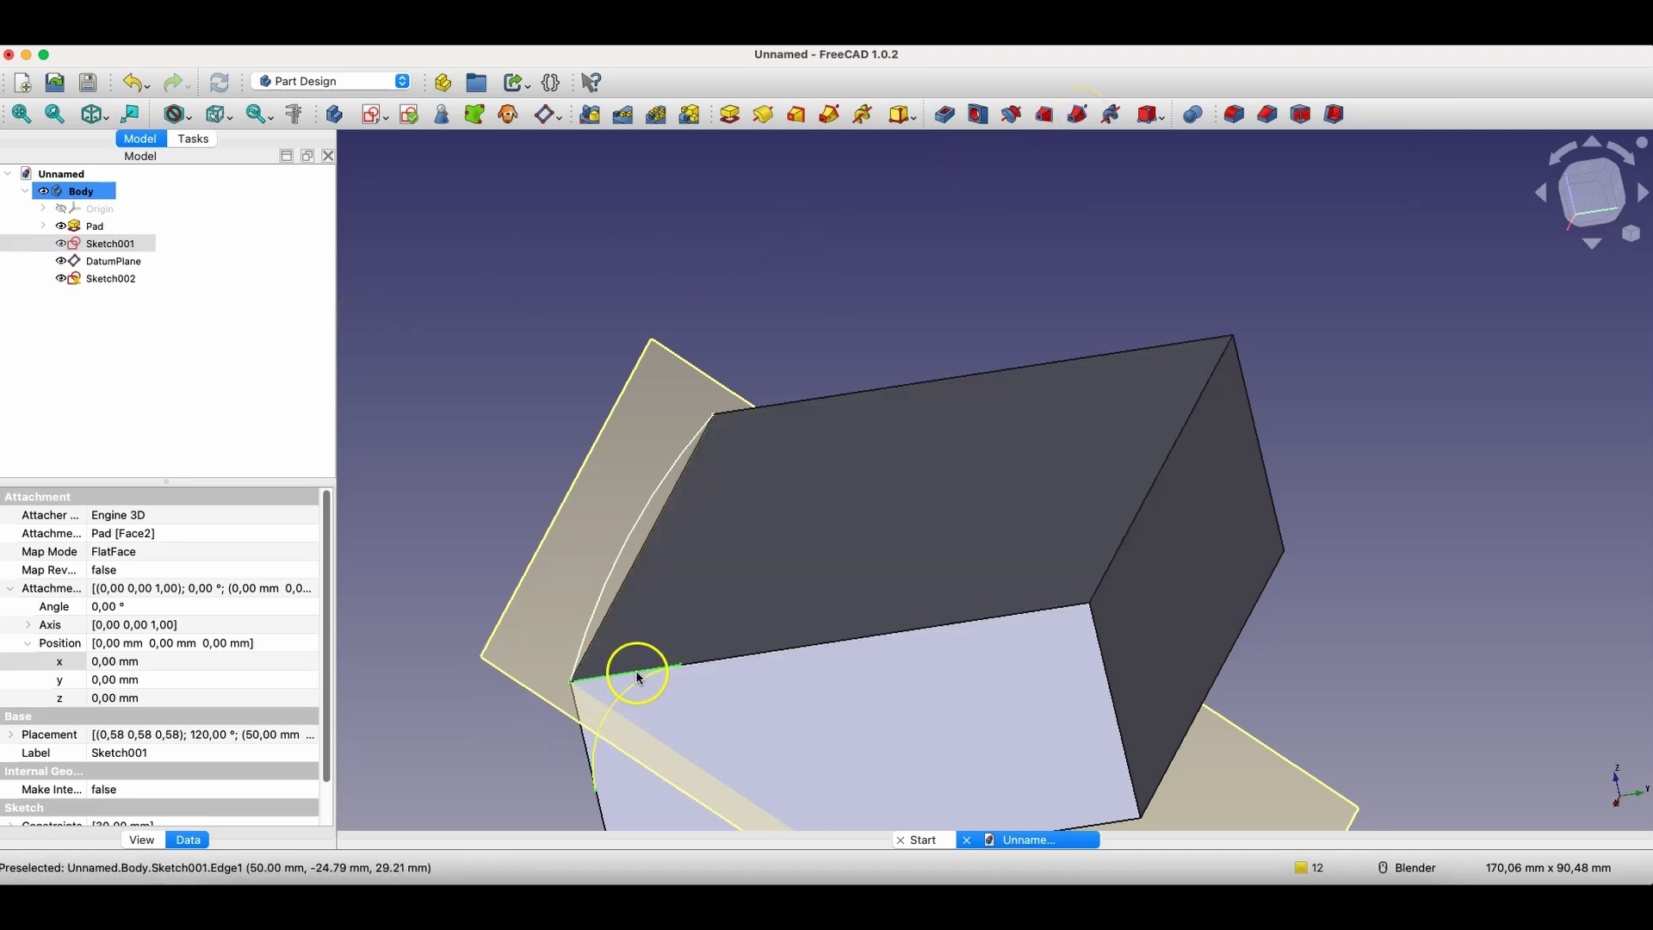
- Sweep the Sketch001 profile along the Sketch002 arc as a subtractive pipe
click(591, 762)
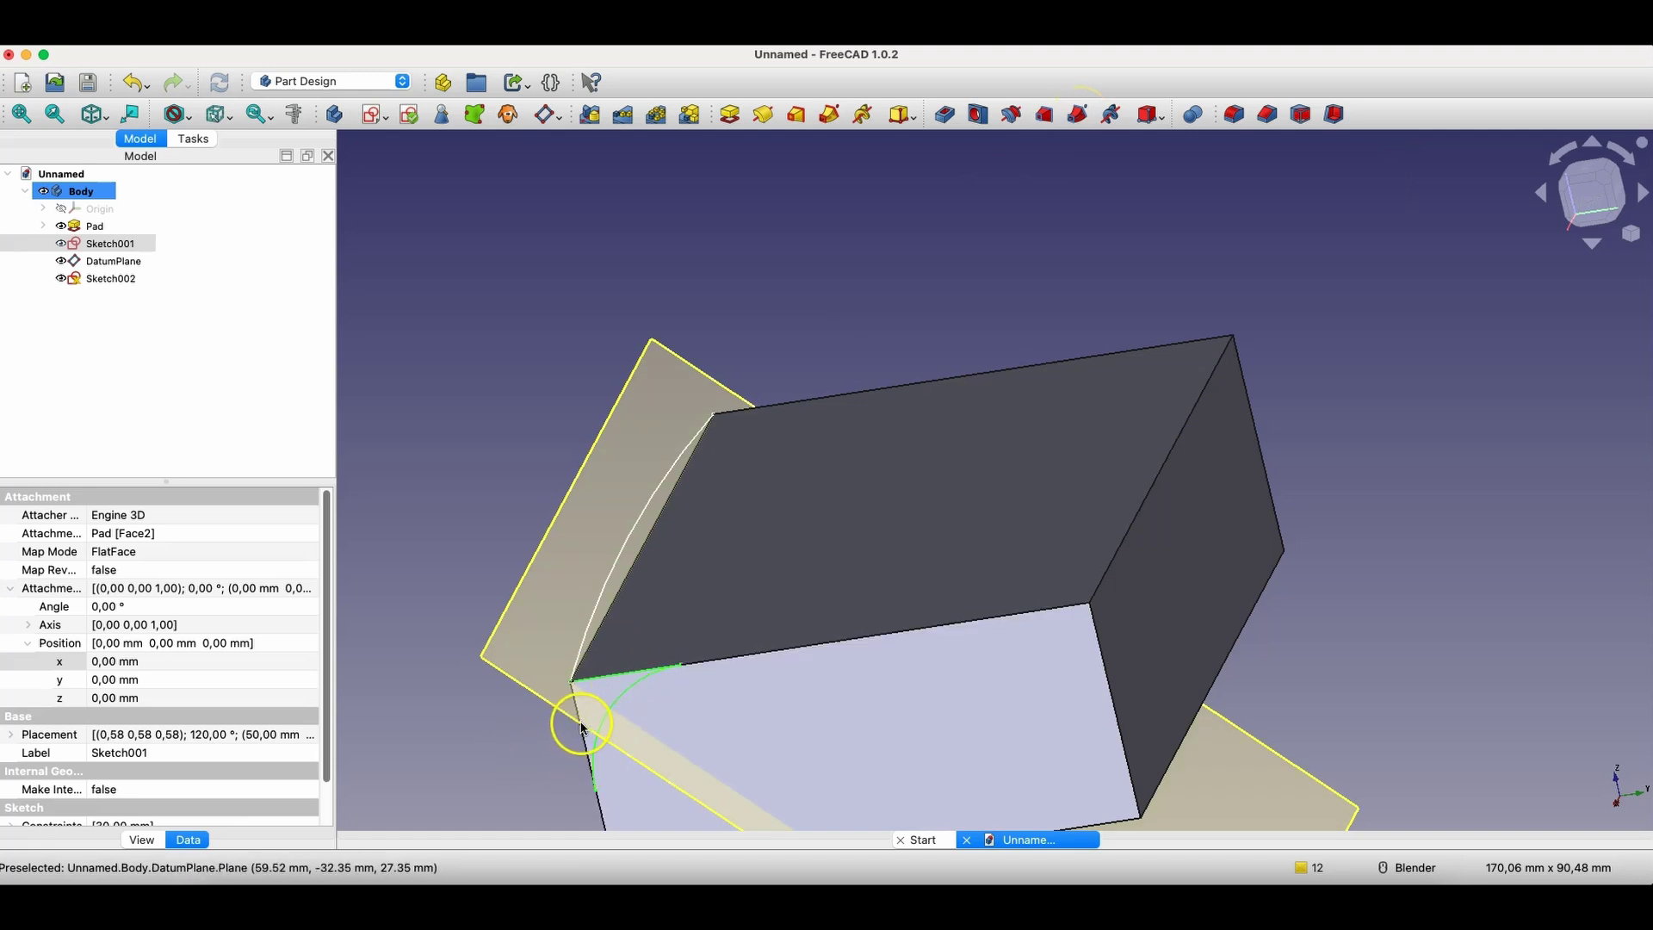
click(1080, 117)
click(64, 393)
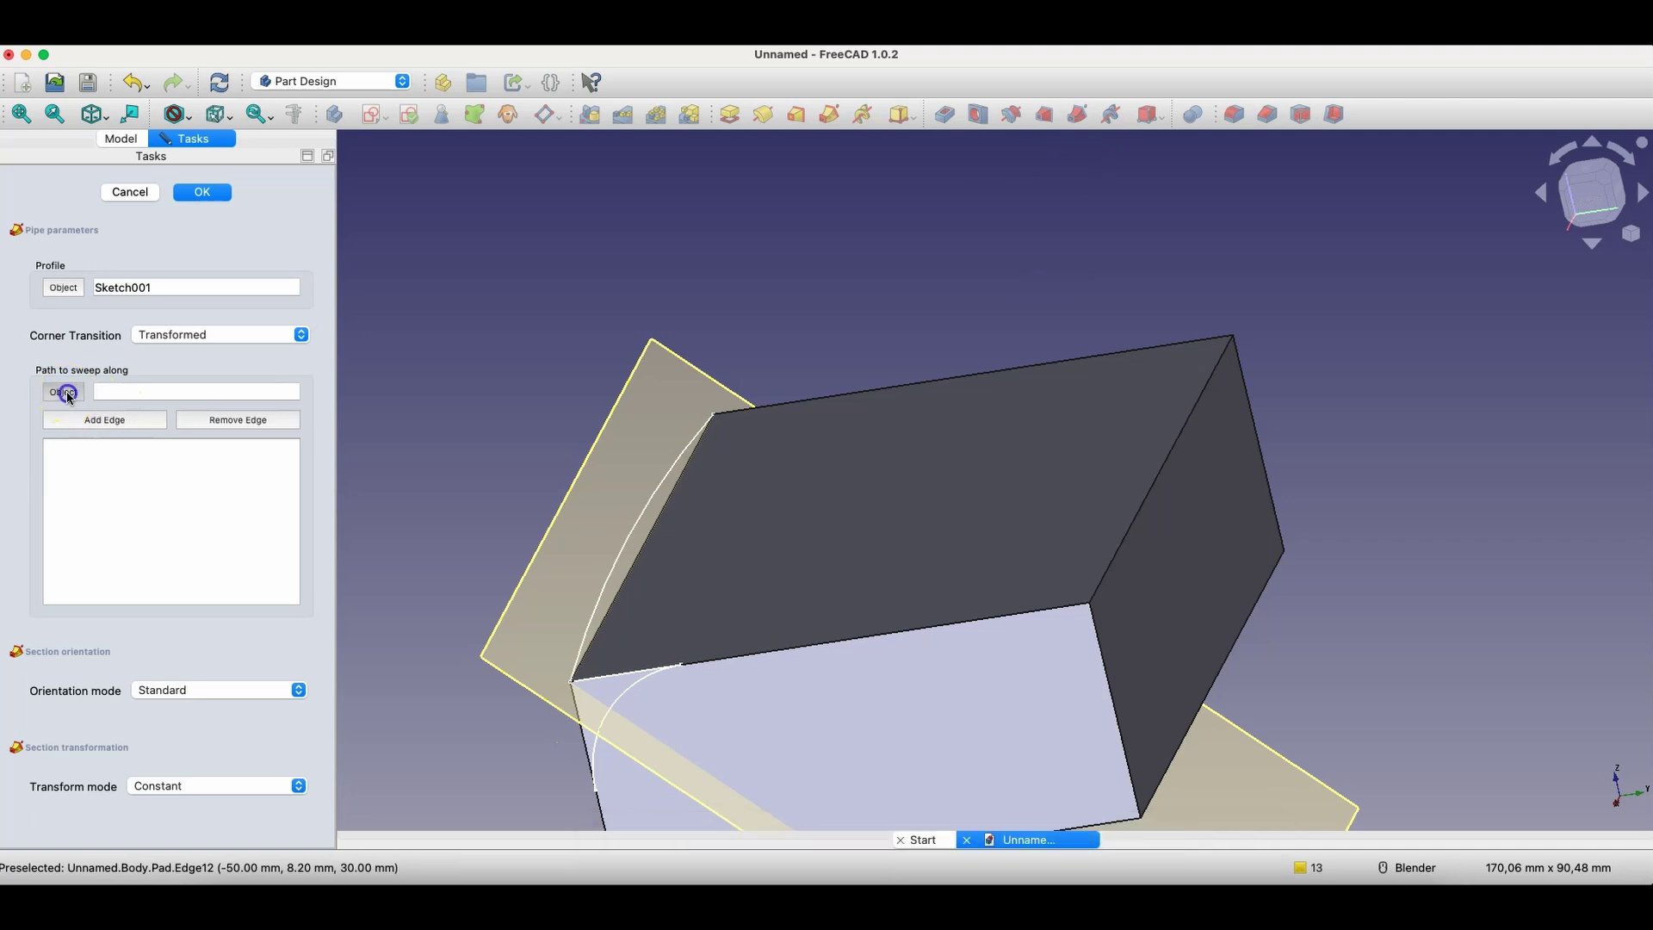
click(641, 527)
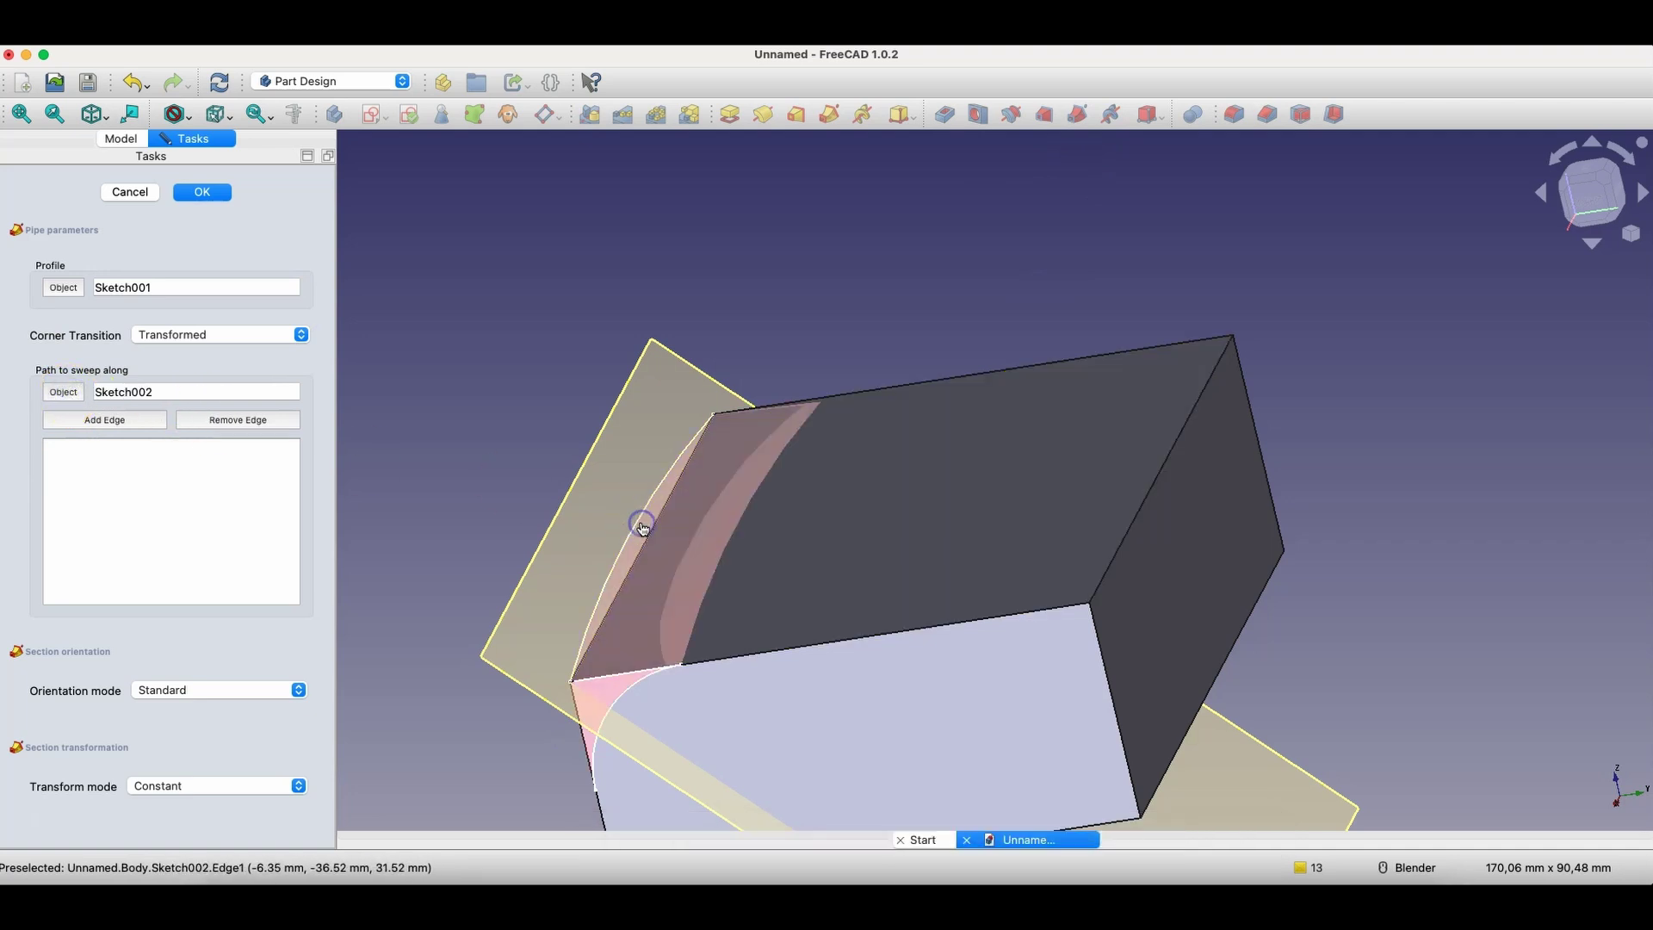
click(223, 196)
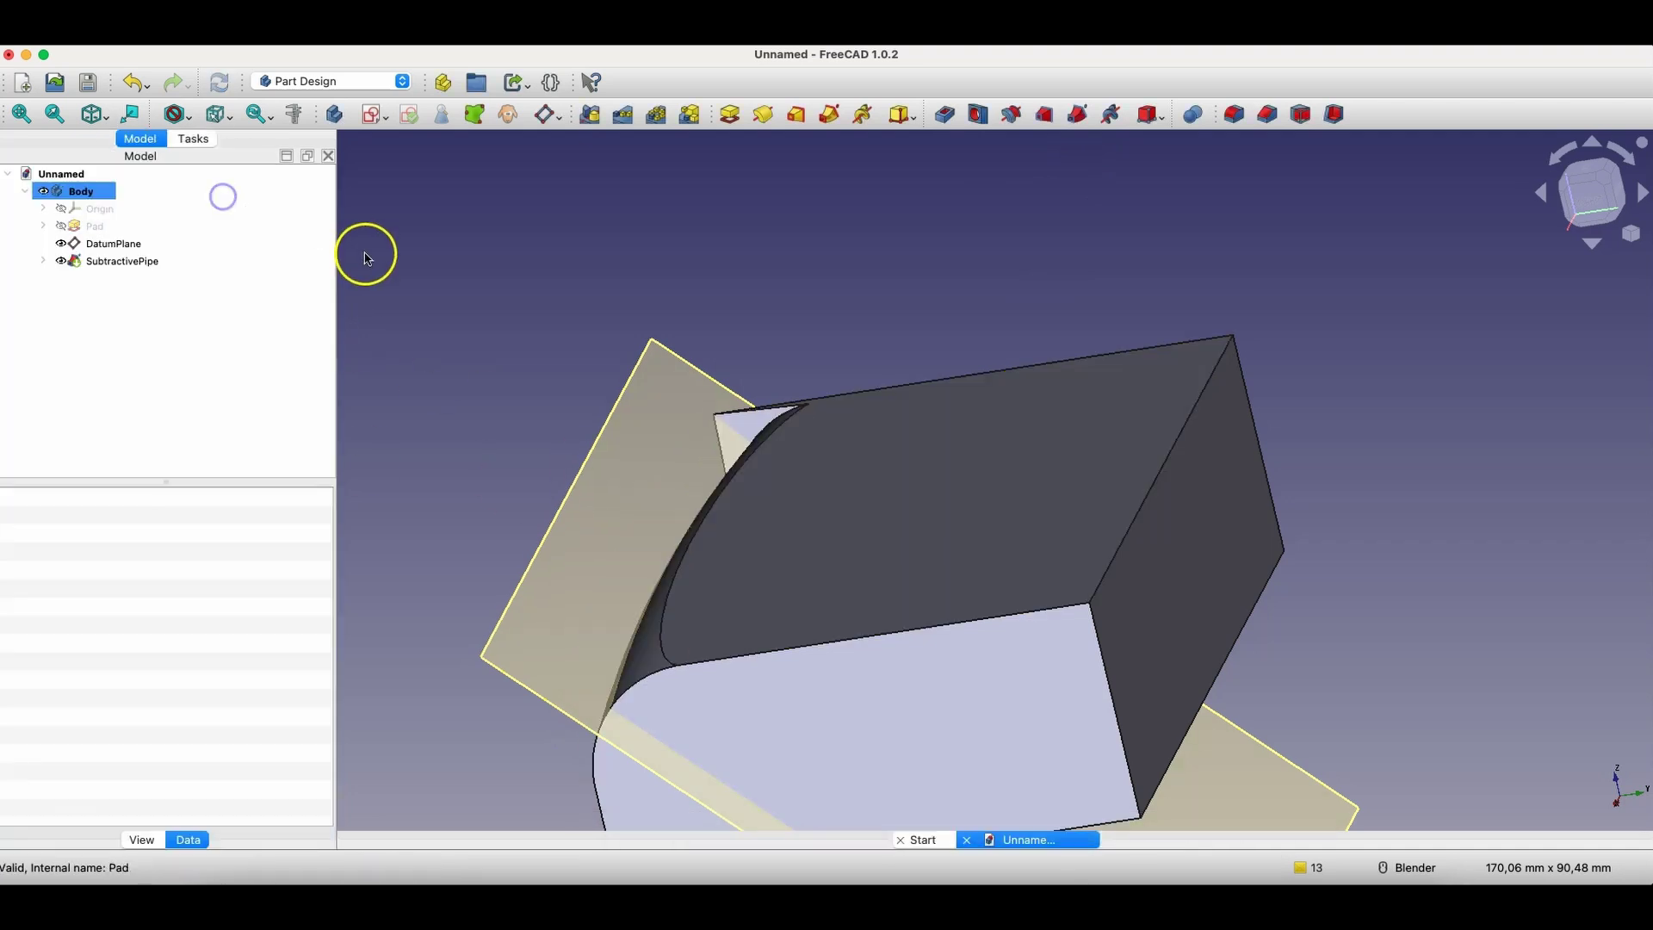
- Change the SubtractivePipe's orientation mode to Fixed and confirm the updated cut
middle_drag(887, 668, 1033, 576)
scroll(1076, 633, down, 5)
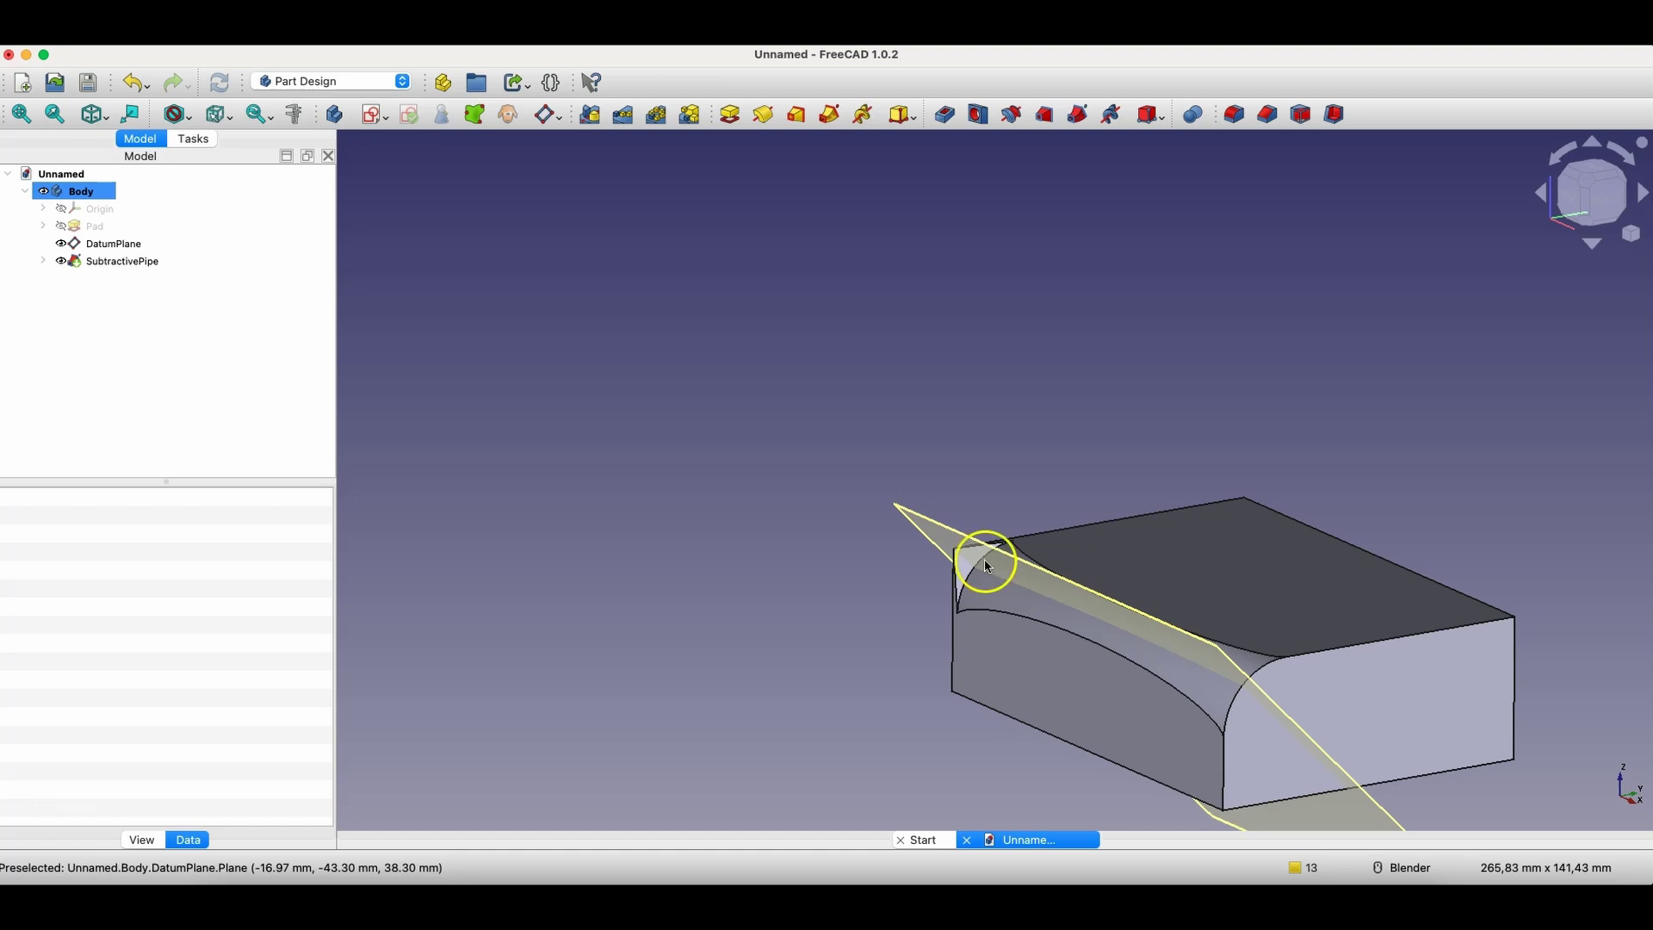
double_click(104, 261)
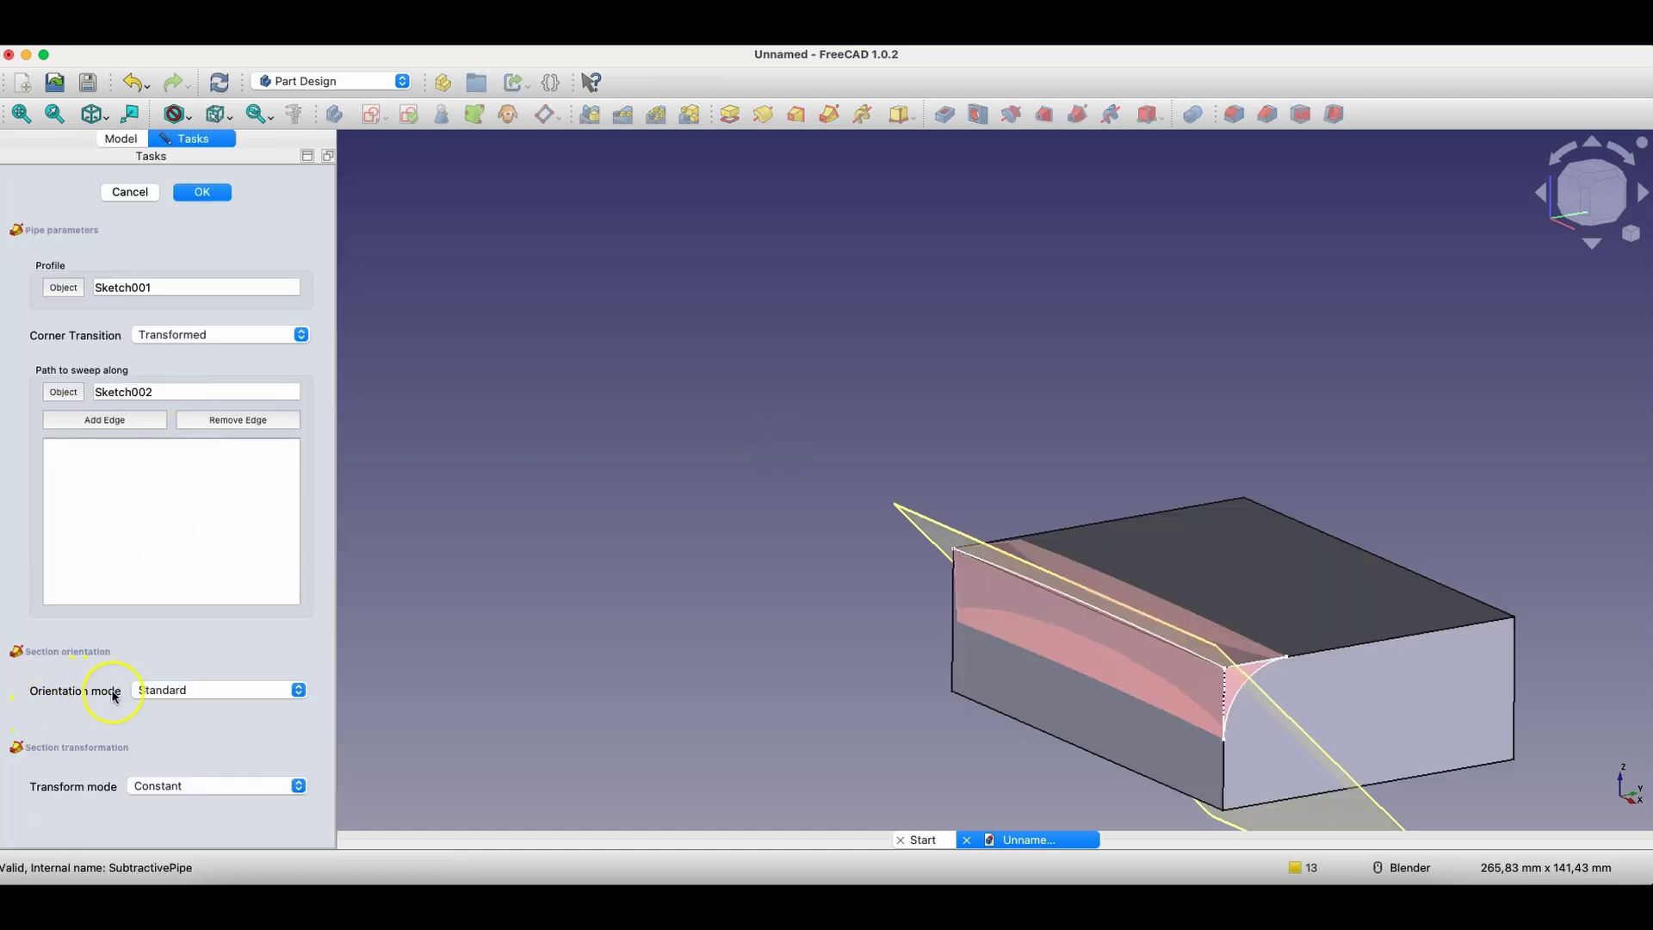
click(237, 693)
click(205, 706)
click(195, 194)
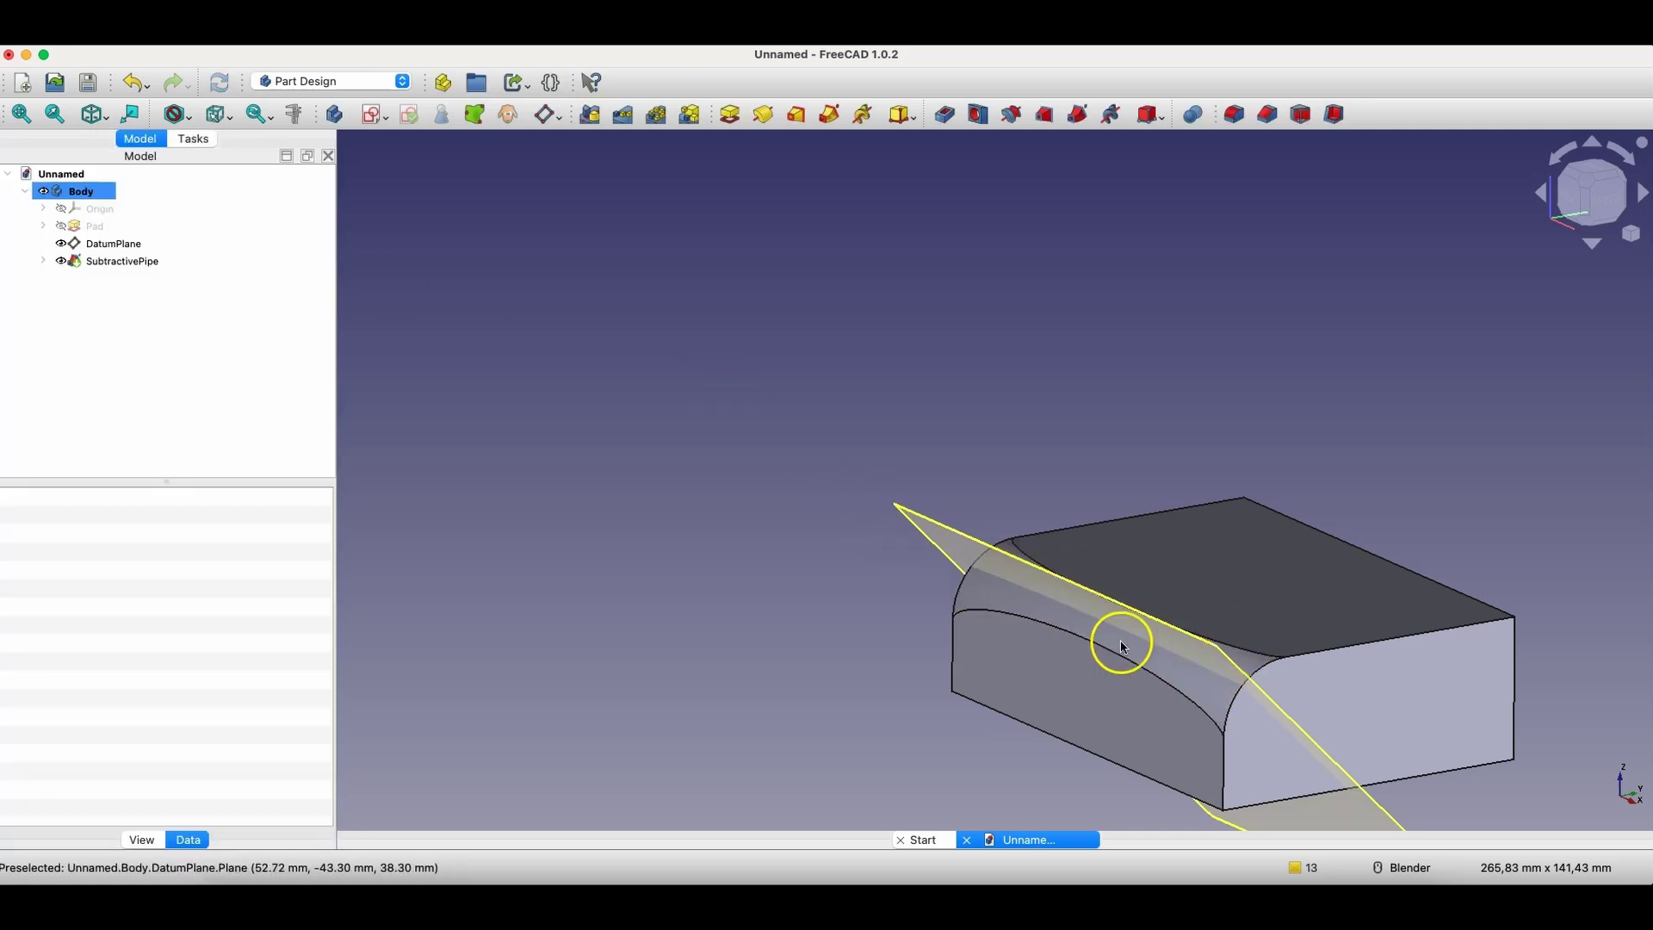
- Hide the DatumPlane, return to a front view, and select the SubtractivePipe feature
click(129, 244)
key(space)
scroll(935, 525, down, 3)
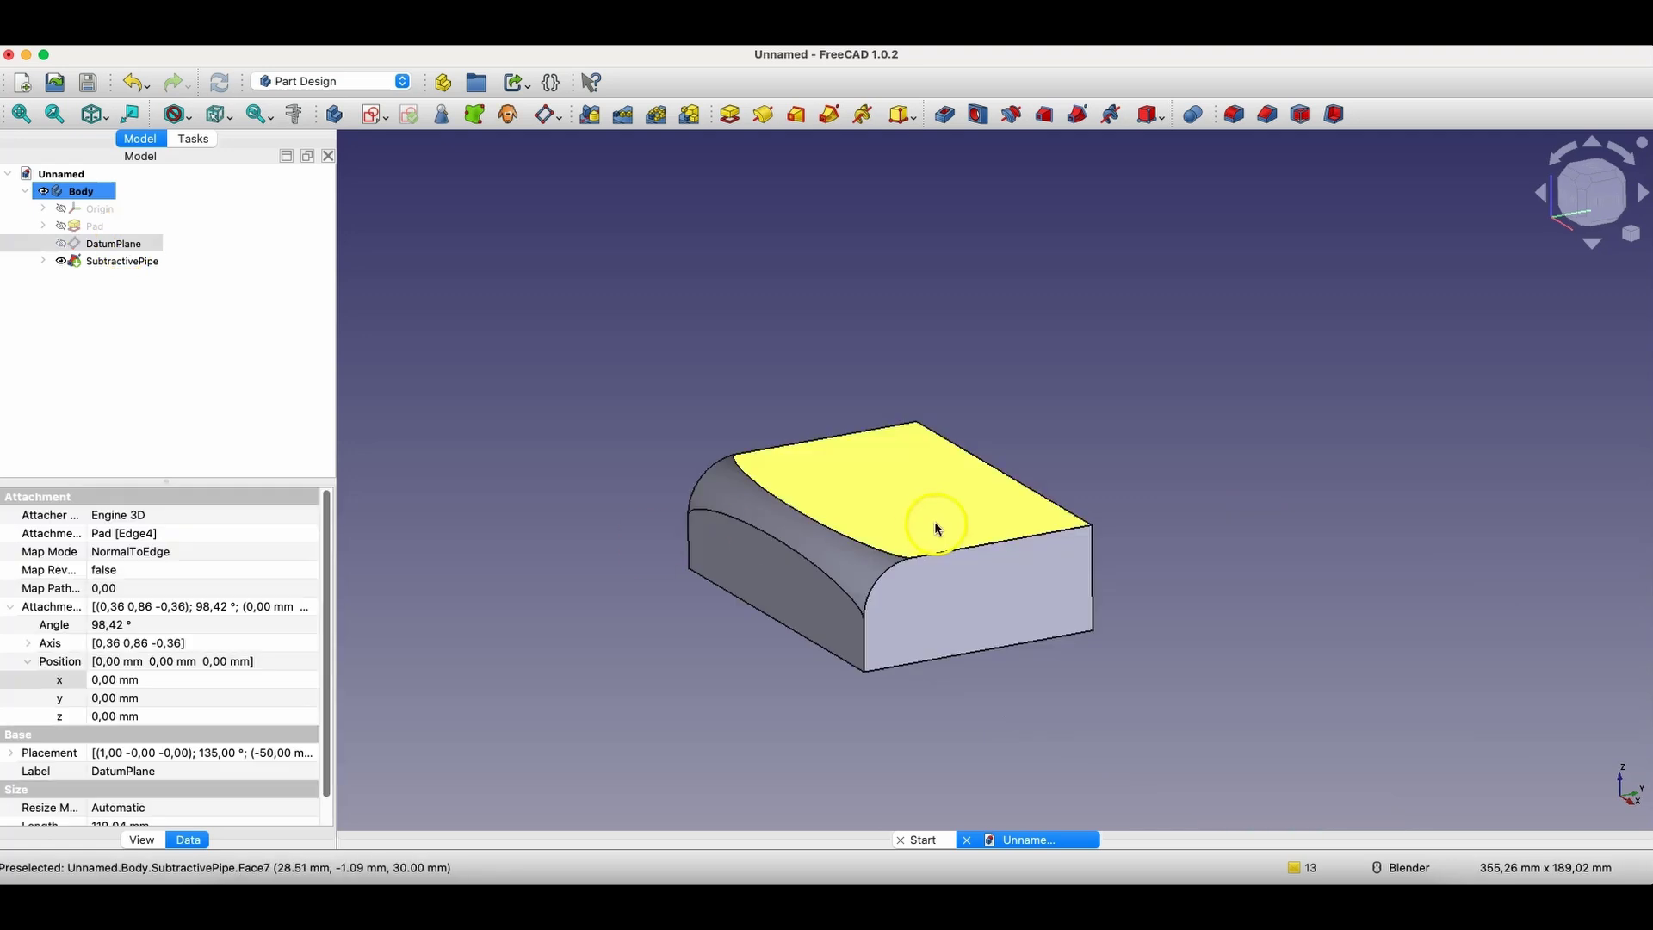
mouse_move(934, 599)
middle_down()
mouse_move(1071, 620)
mouse_move(919, 586)
middle_up()
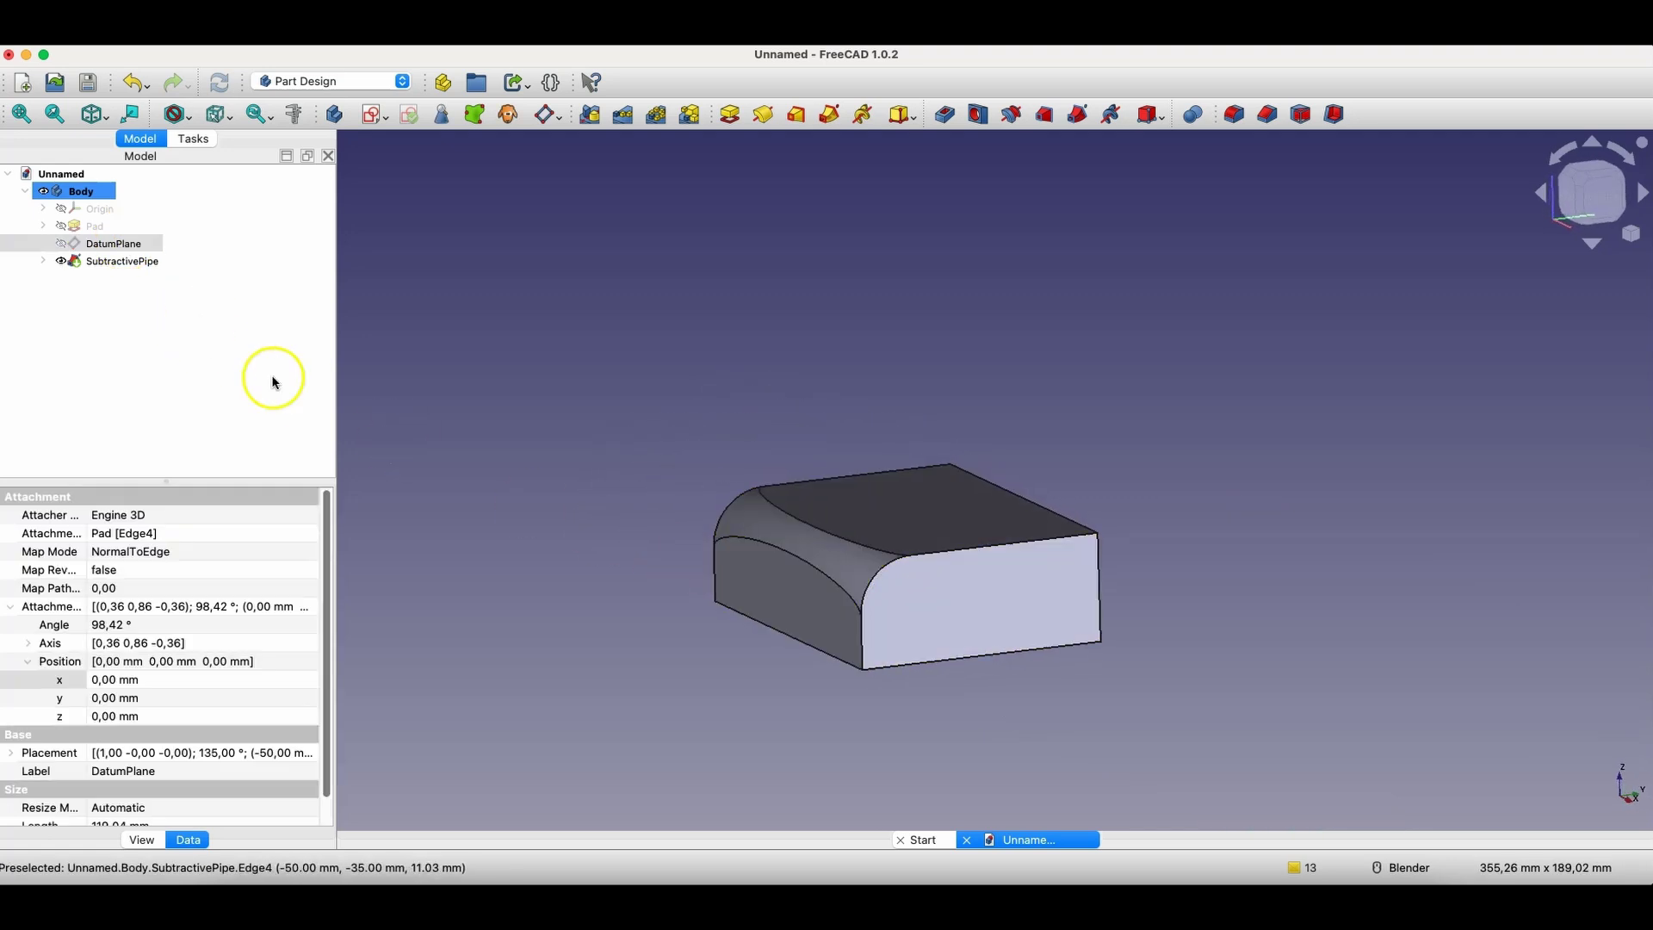
click(121, 261)
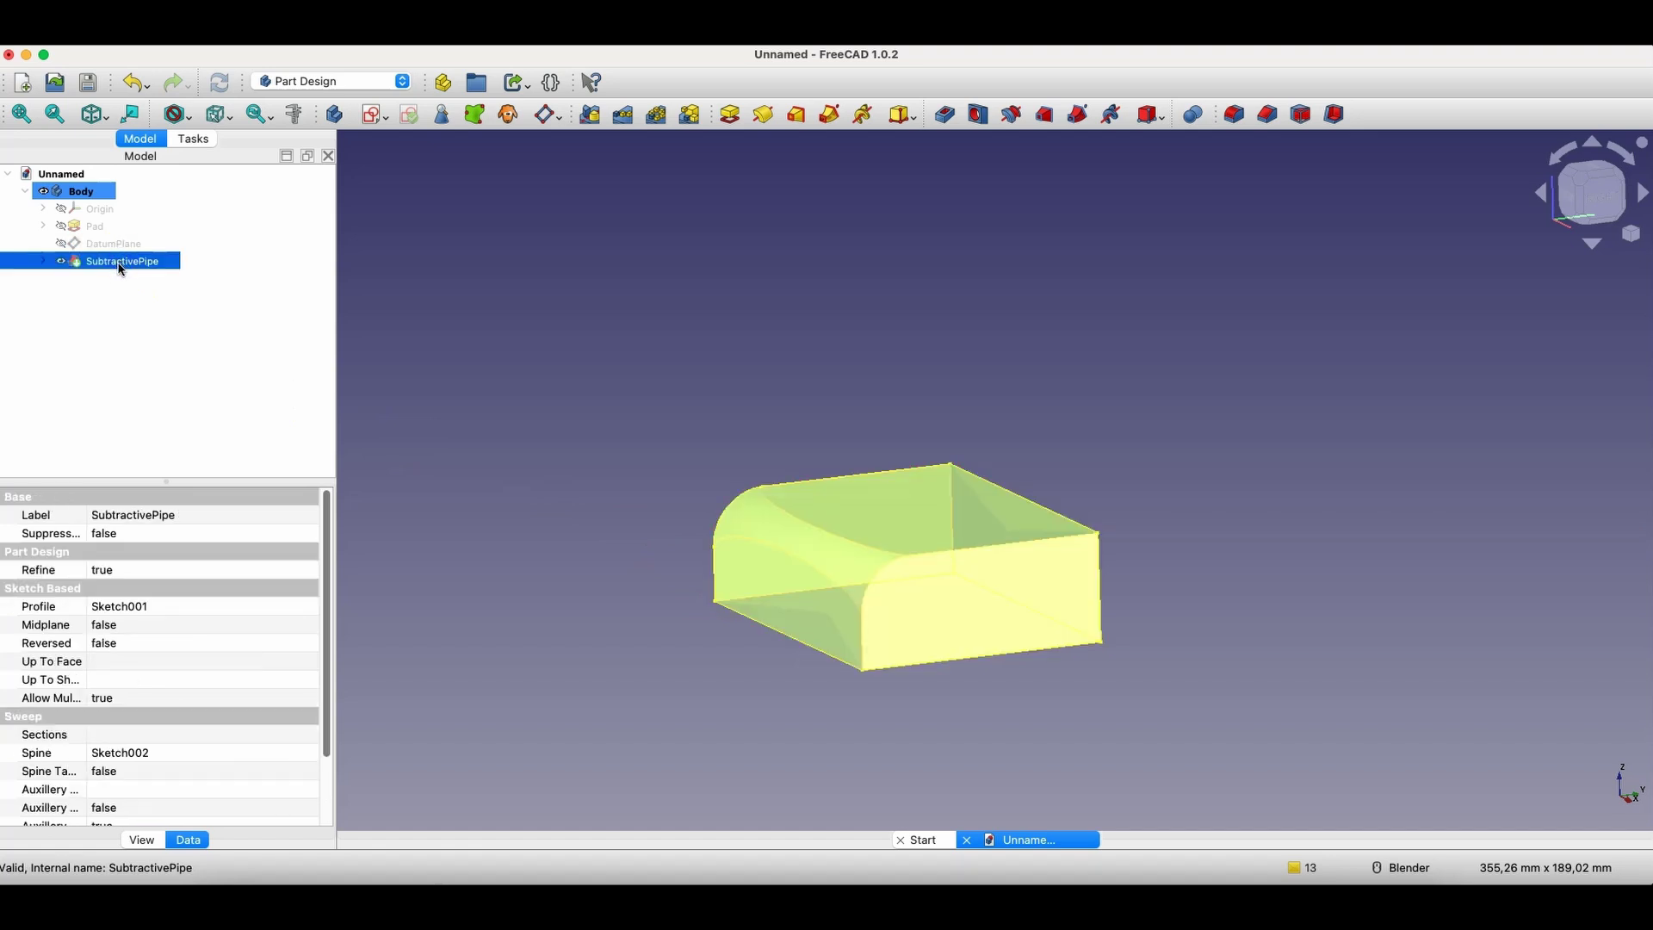
- Create a Mirrored feature of SubtractivePipe about the Base XZ plane, then inspect both rounded edges
click(590, 113)
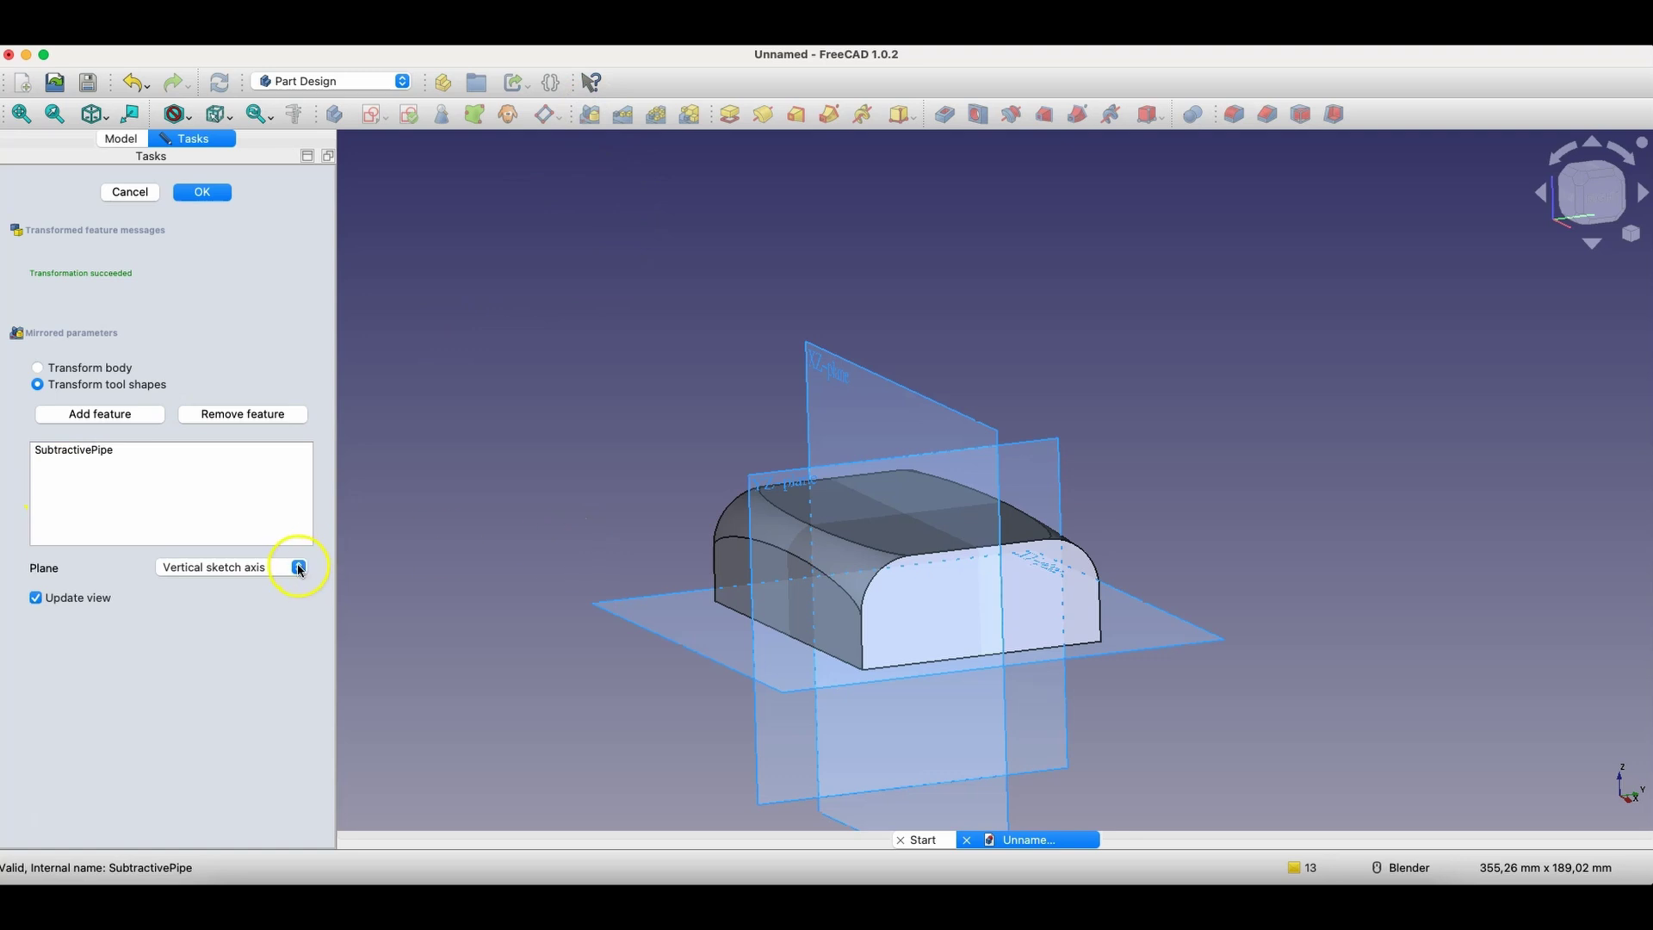
click(230, 566)
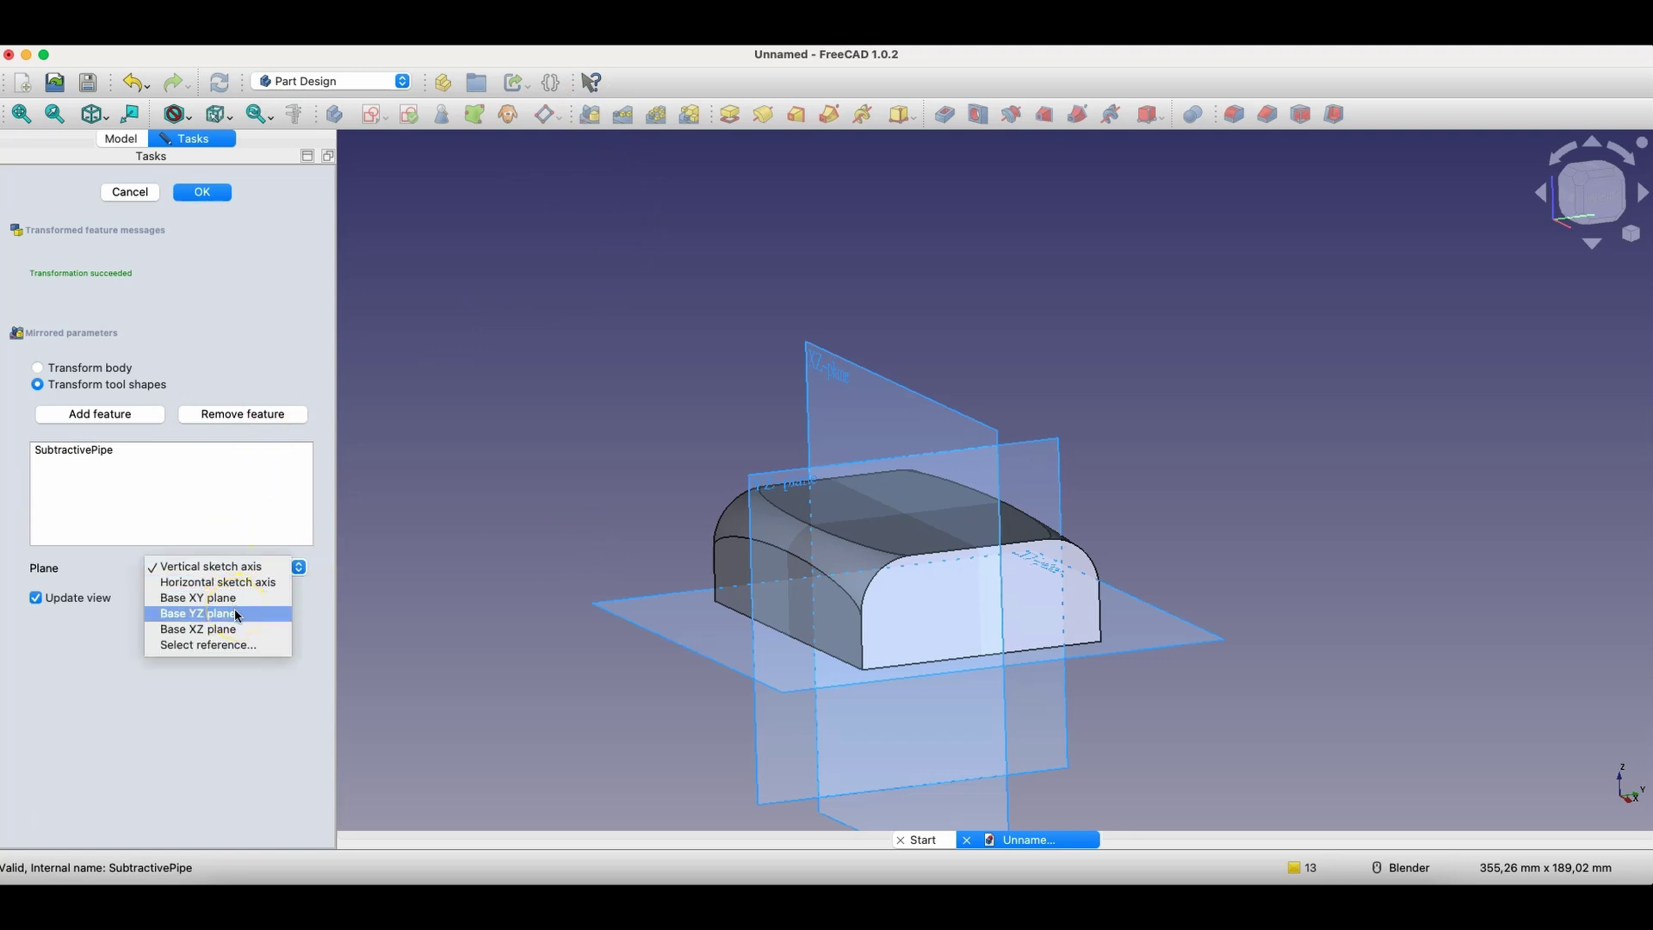
click(210, 635)
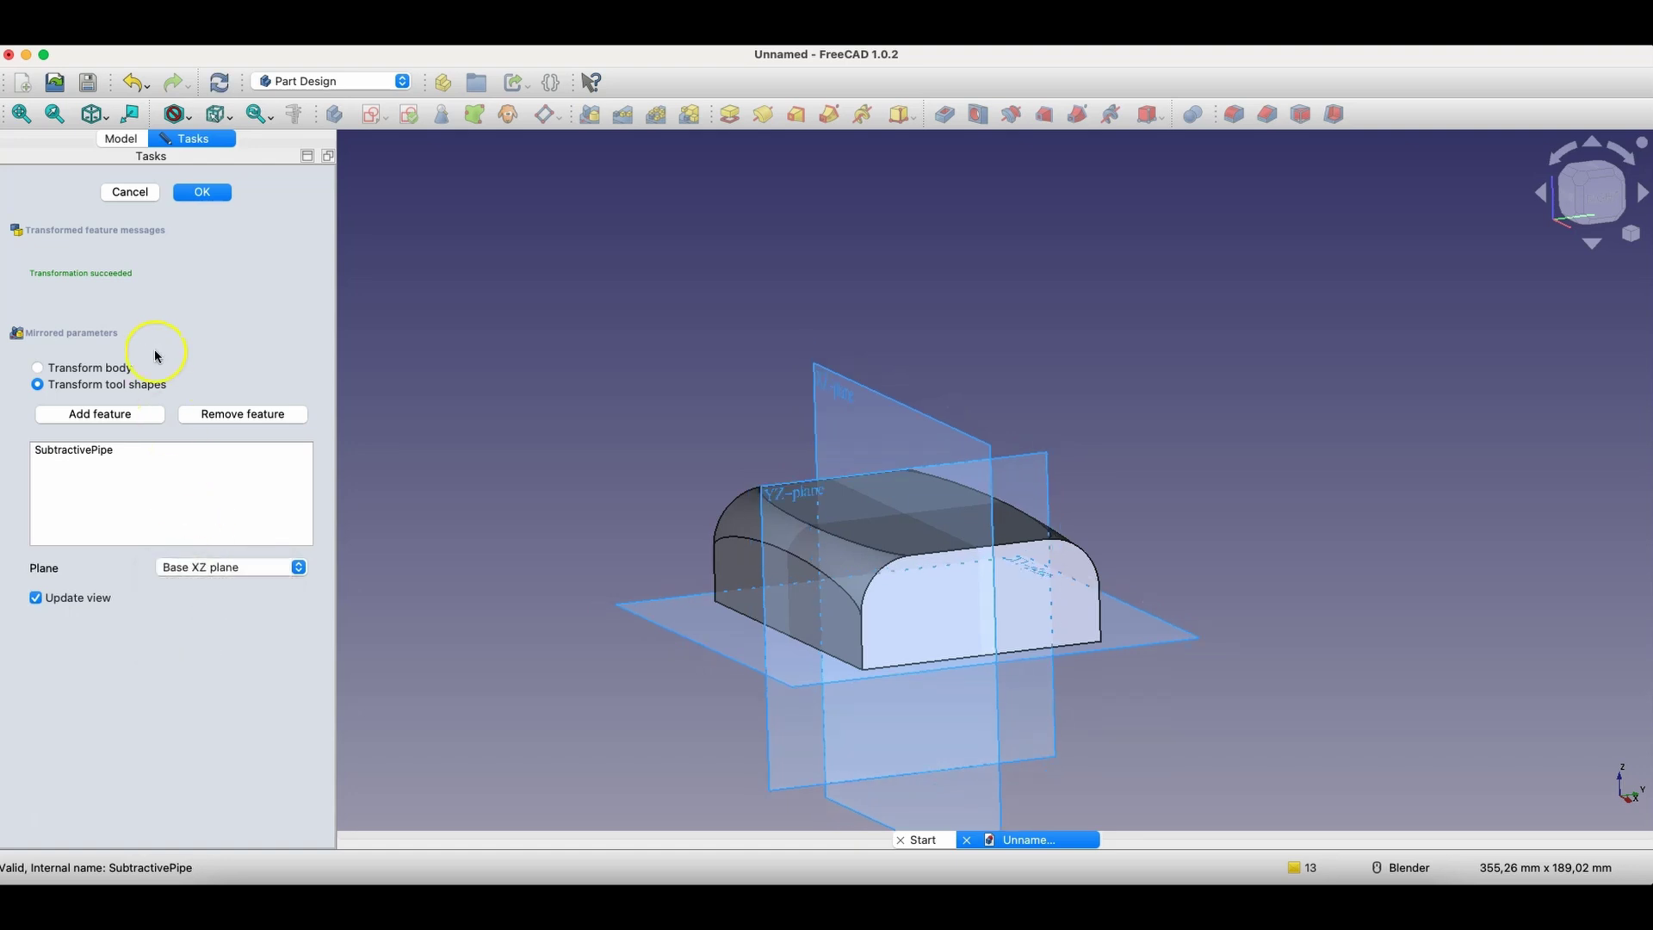
click(202, 193)
middle_drag(942, 602, 1100, 649)
scroll(938, 465, up, 5)
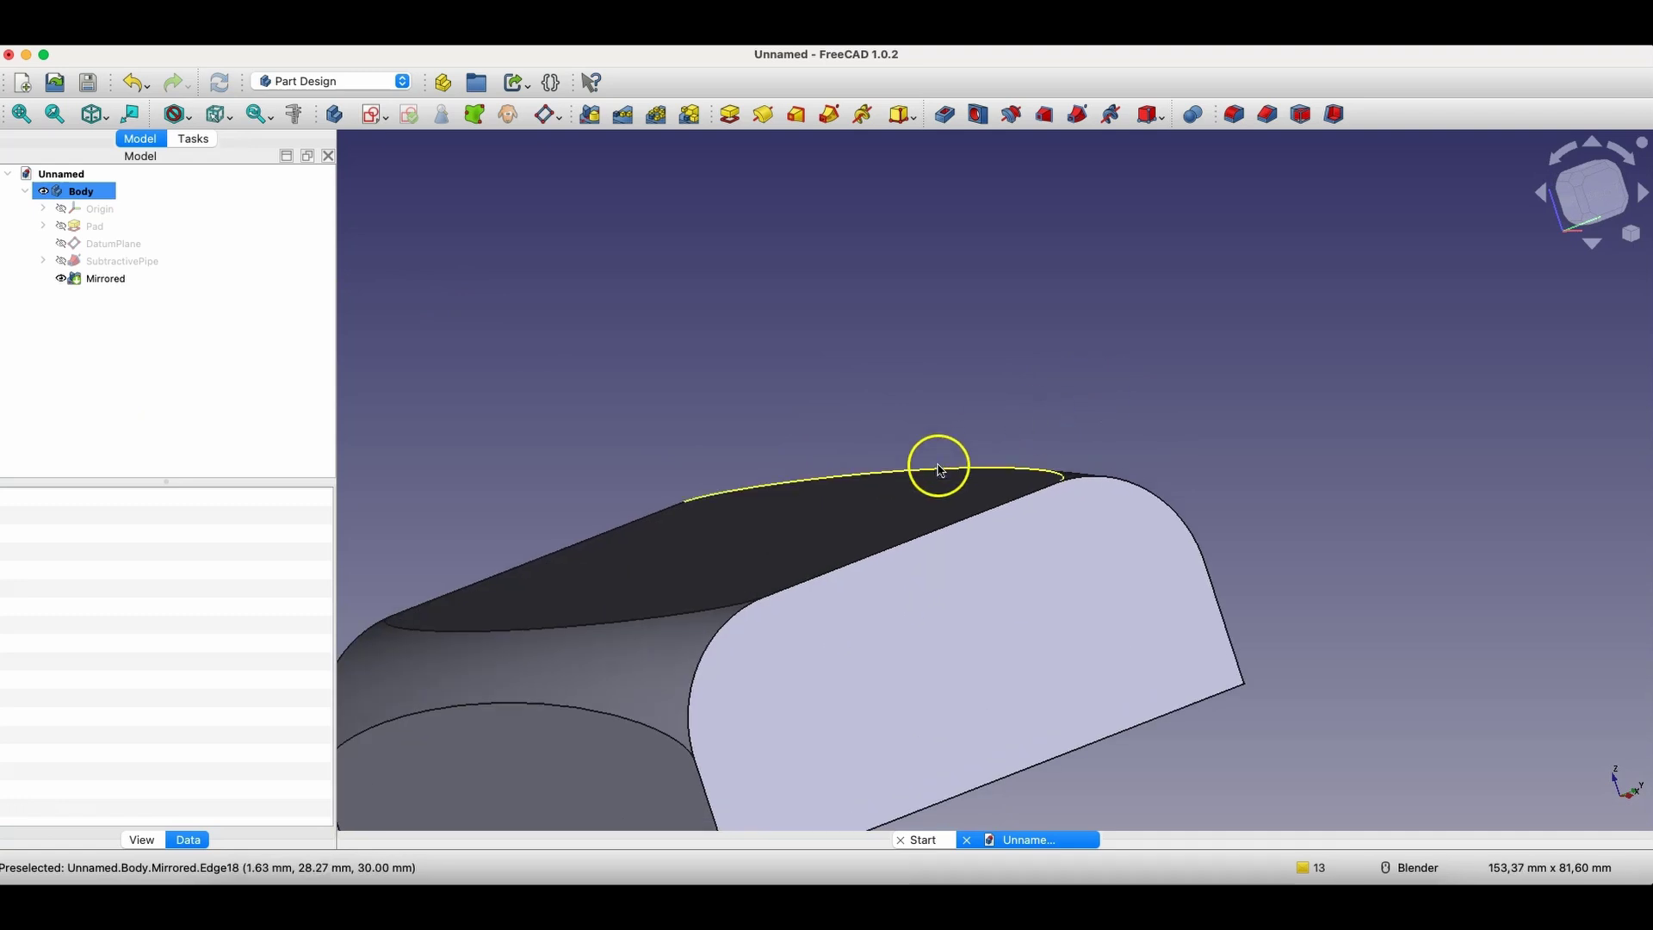
scroll(745, 529, down, 5)
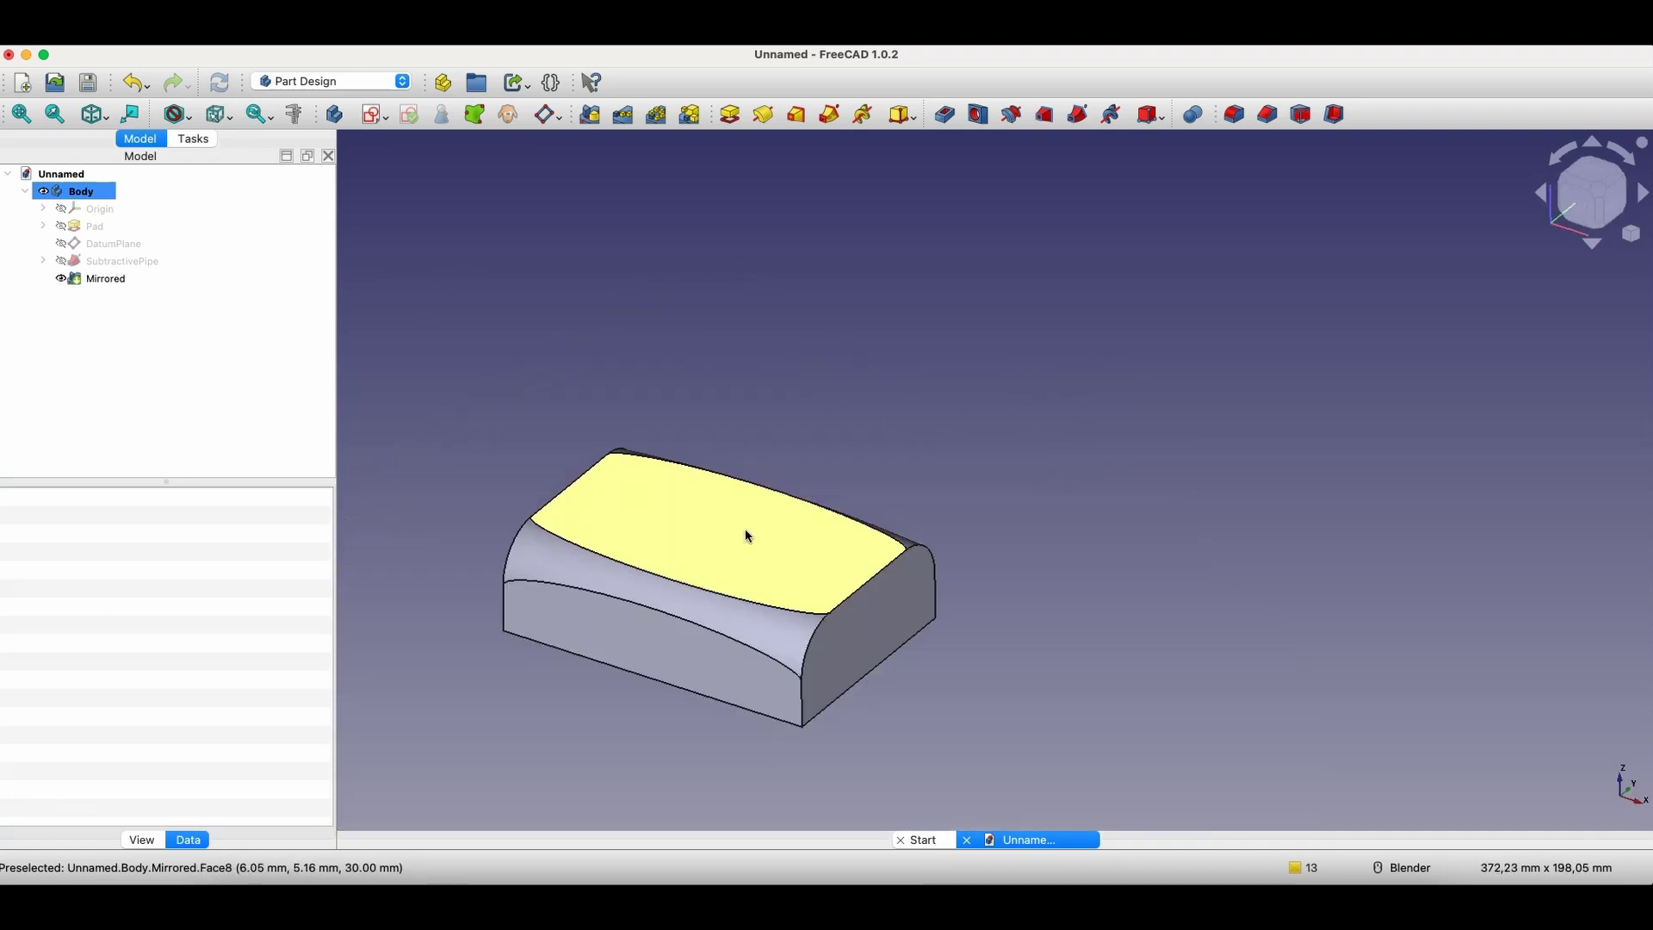